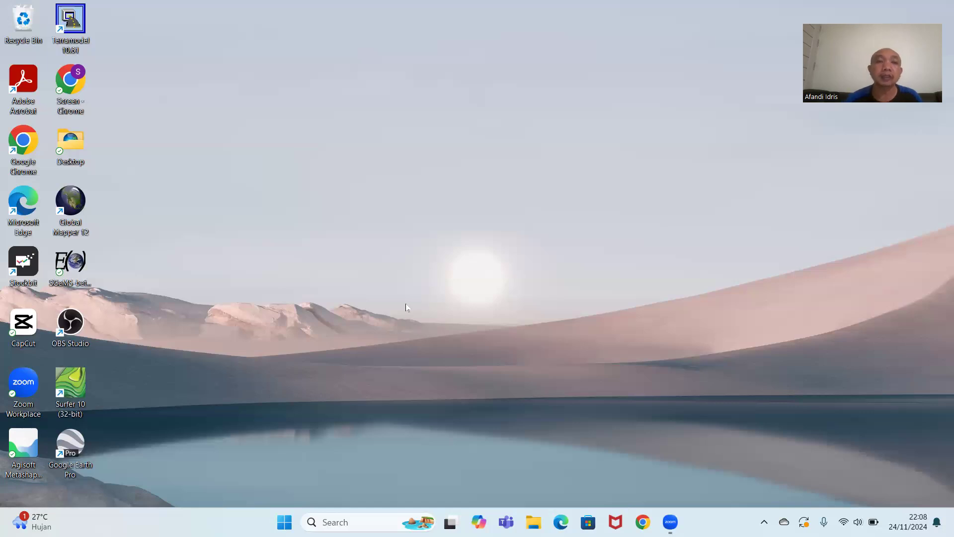
Open the gedung tambang photo folder under 1. Kerja > Pelatihan Drone on the C: drive in File Explorer.
click(535, 518)
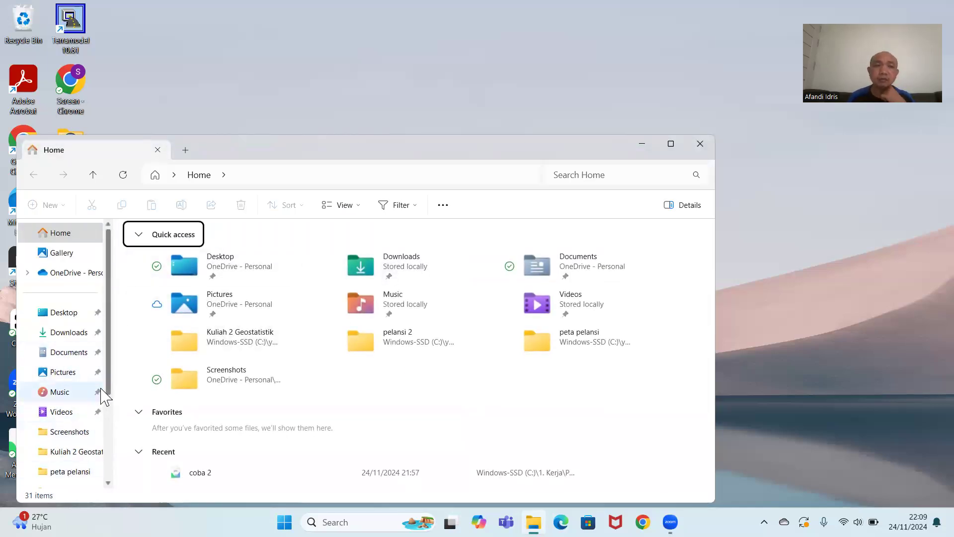
drag(108, 373, 108, 455)
click(79, 428)
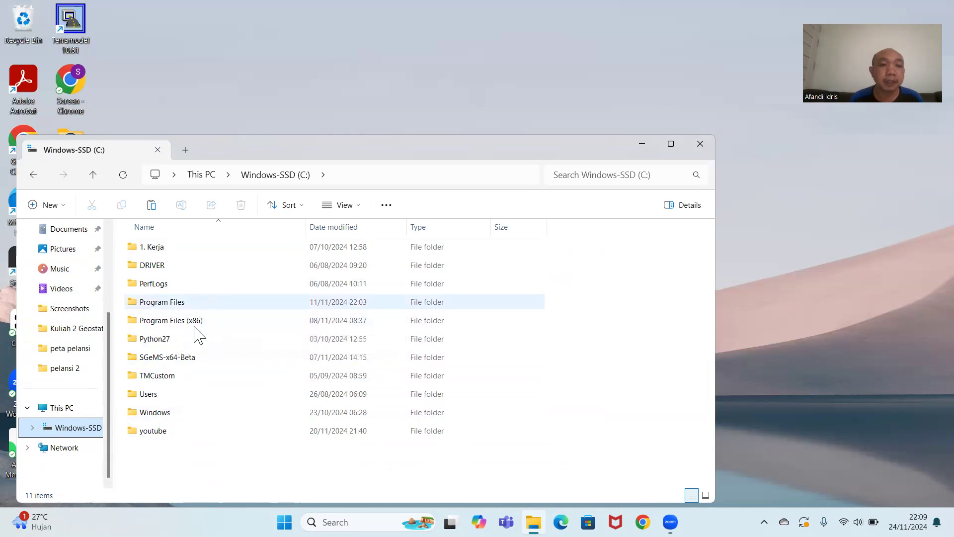
double_click(158, 249)
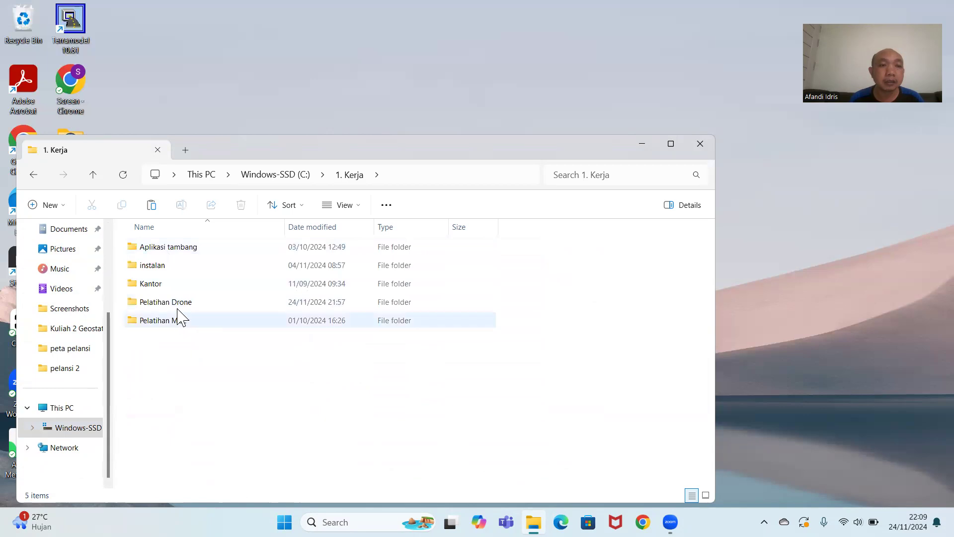
double_click(179, 307)
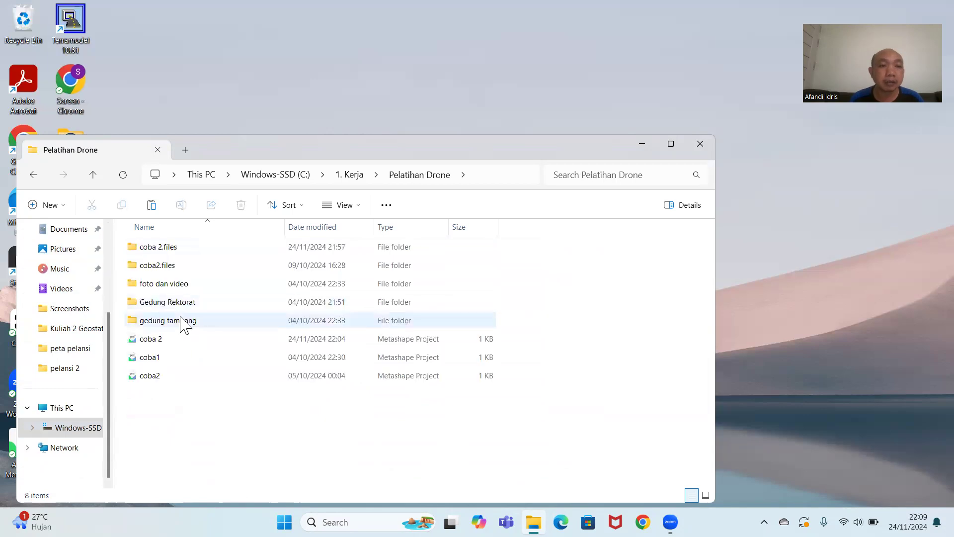
click(181, 327)
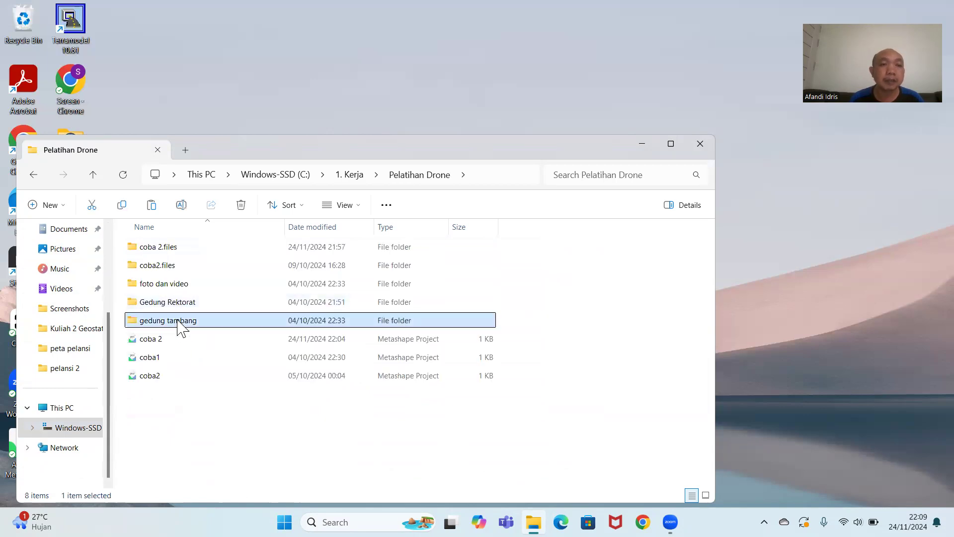
double_click(178, 321)
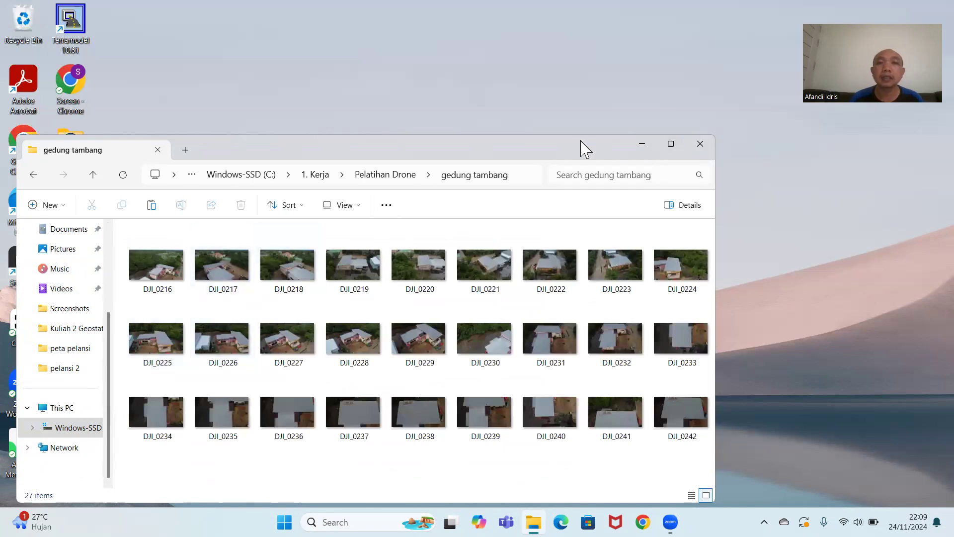
drag(578, 145, 641, 44)
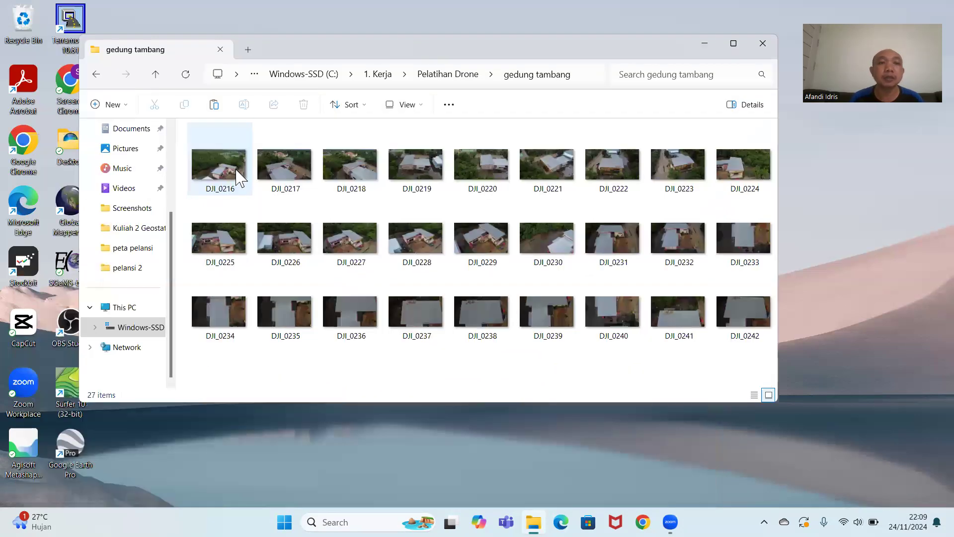
View the drone photo DJI_0216 in Photos and return to the gedung tambang folder.
double_click(237, 171)
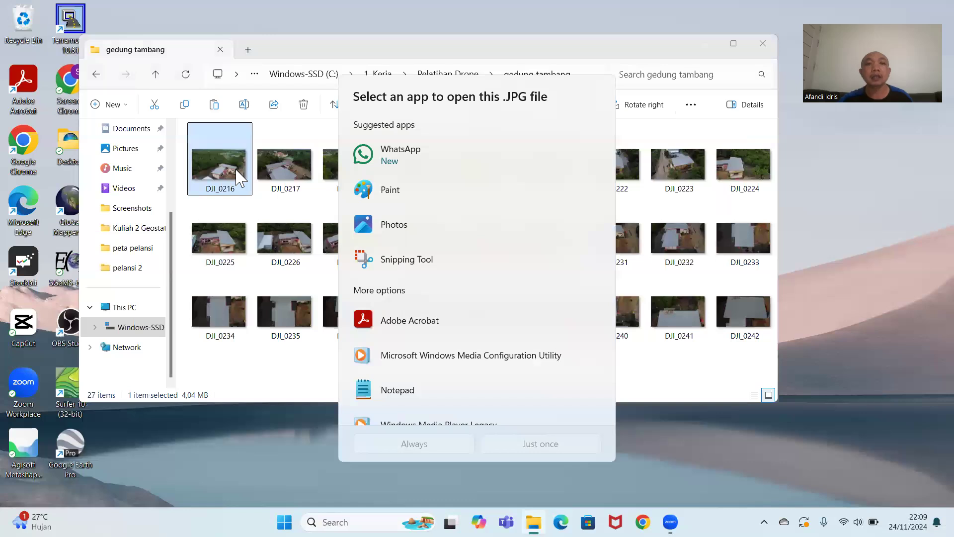
click(398, 237)
click(398, 237)
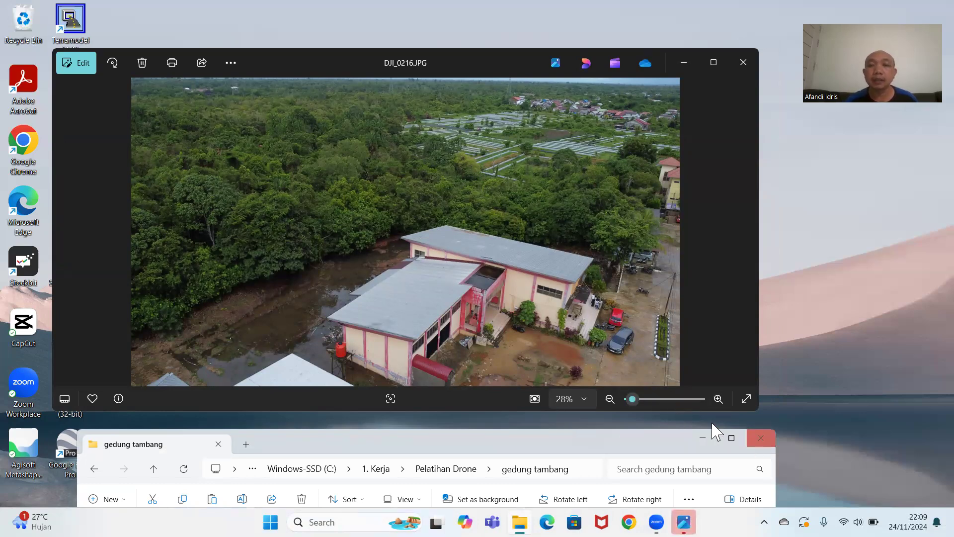
click(744, 63)
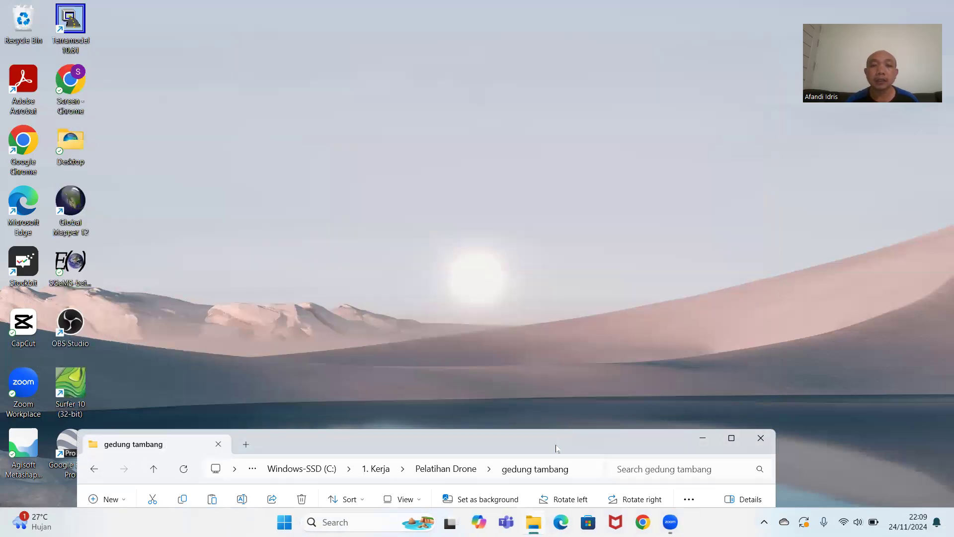
drag(556, 449, 594, 168)
double_click(256, 287)
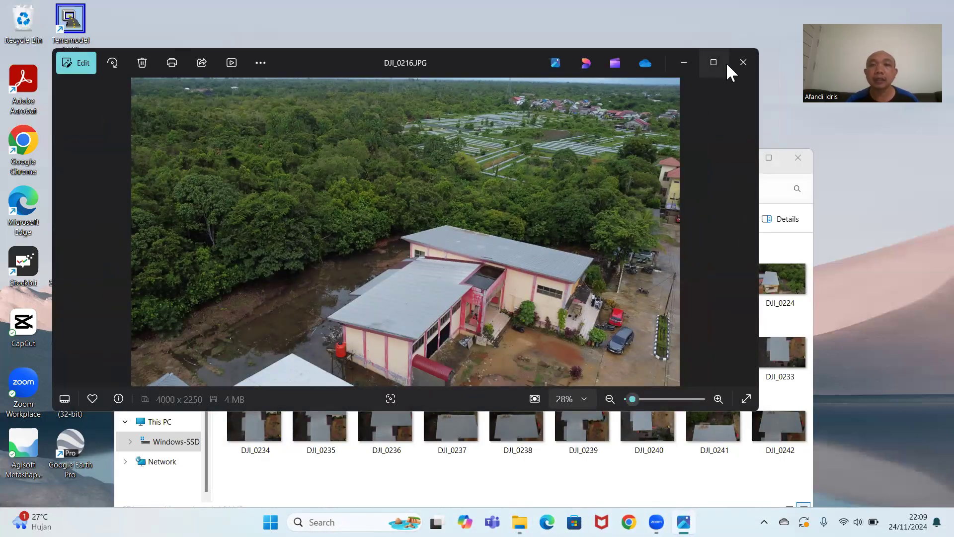
click(743, 63)
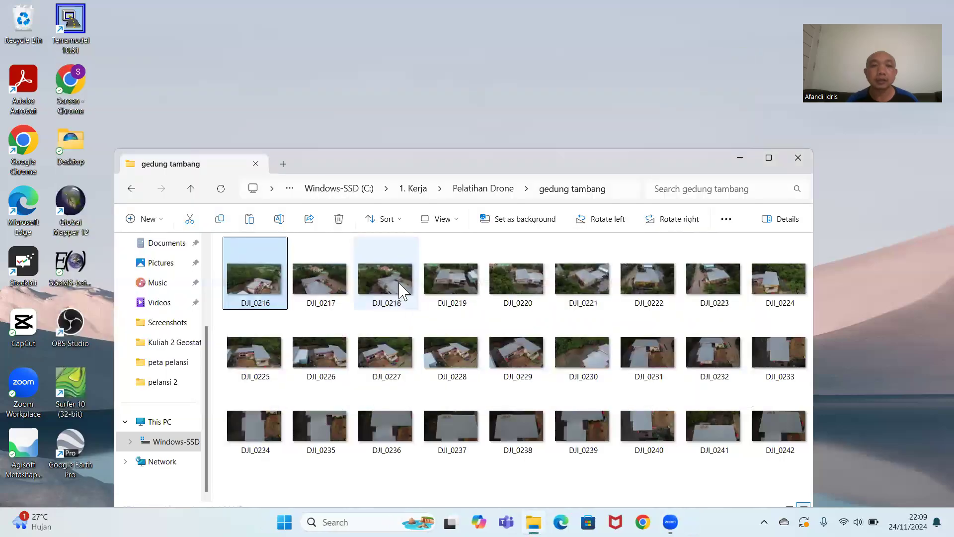
View the drone photos DJI_0229, DJI_0231 and DJI_0237 one after another, closing each one.
double_click(527, 348)
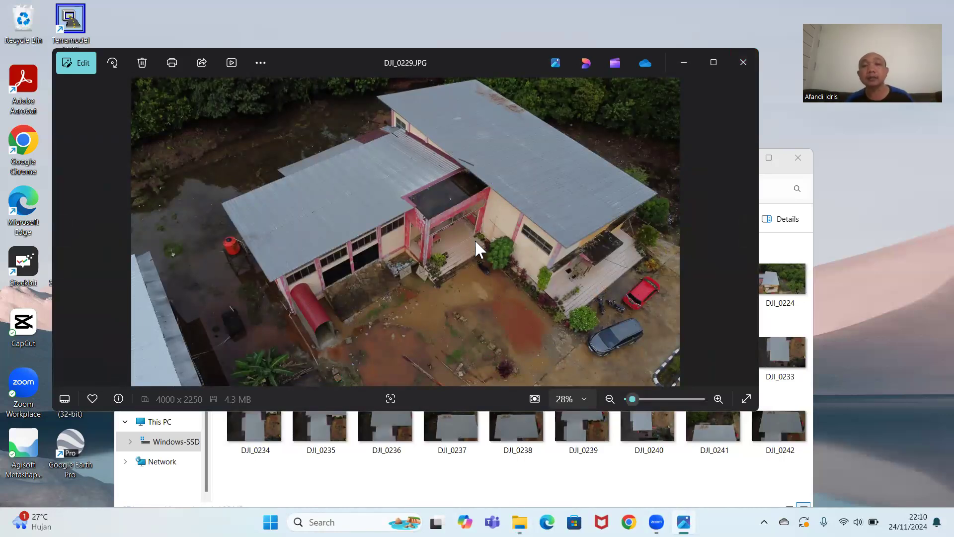
click(736, 69)
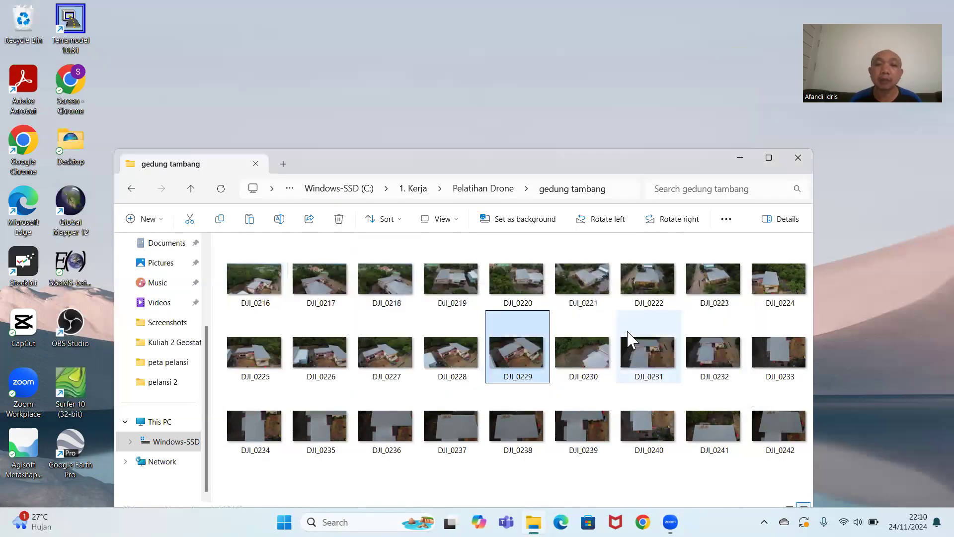
double_click(633, 358)
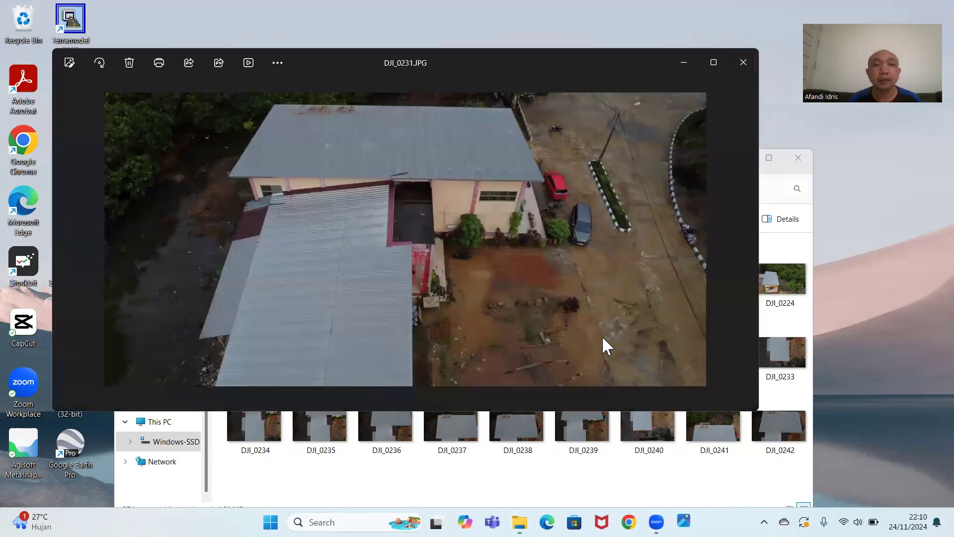
click(738, 69)
double_click(462, 432)
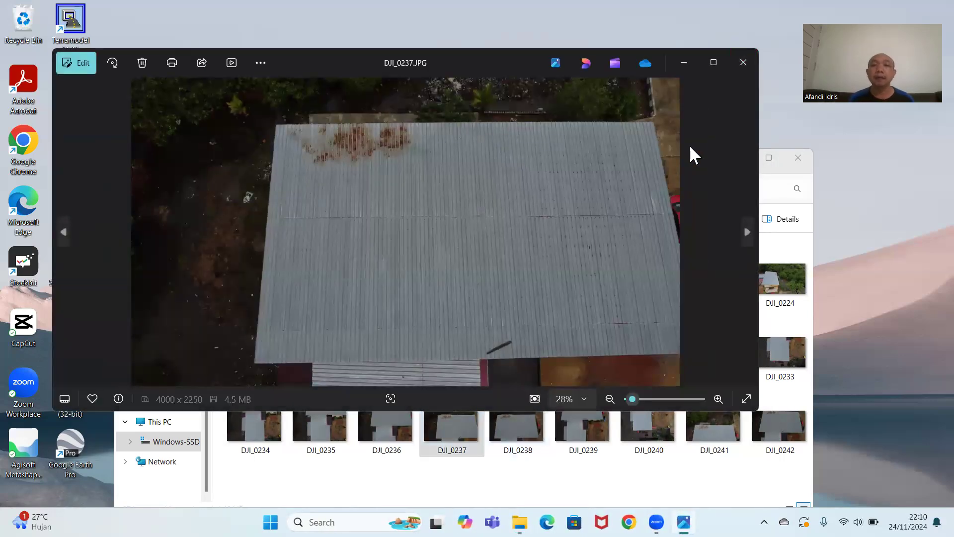
click(743, 63)
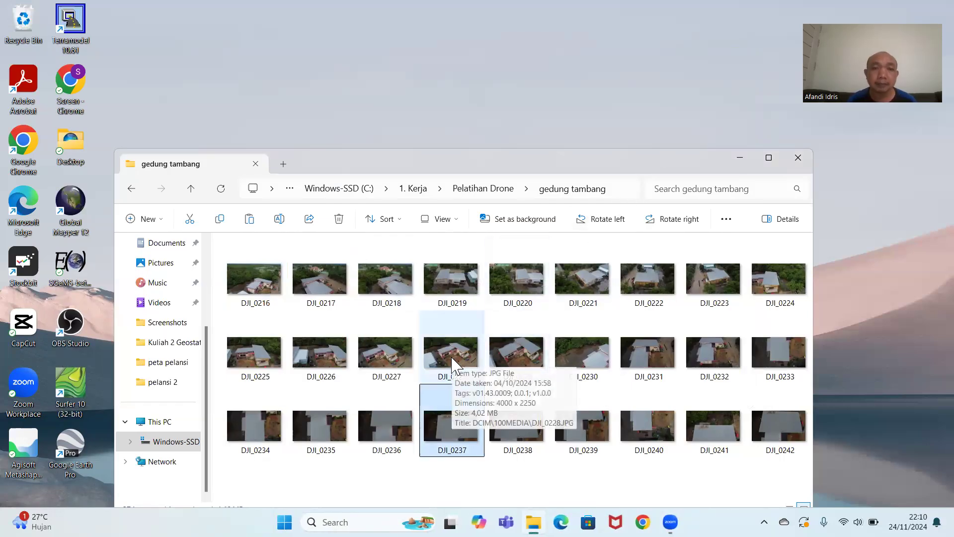
View the drone photos DJI_0229 and DJI_0224, and close the photo folder.
double_click(520, 348)
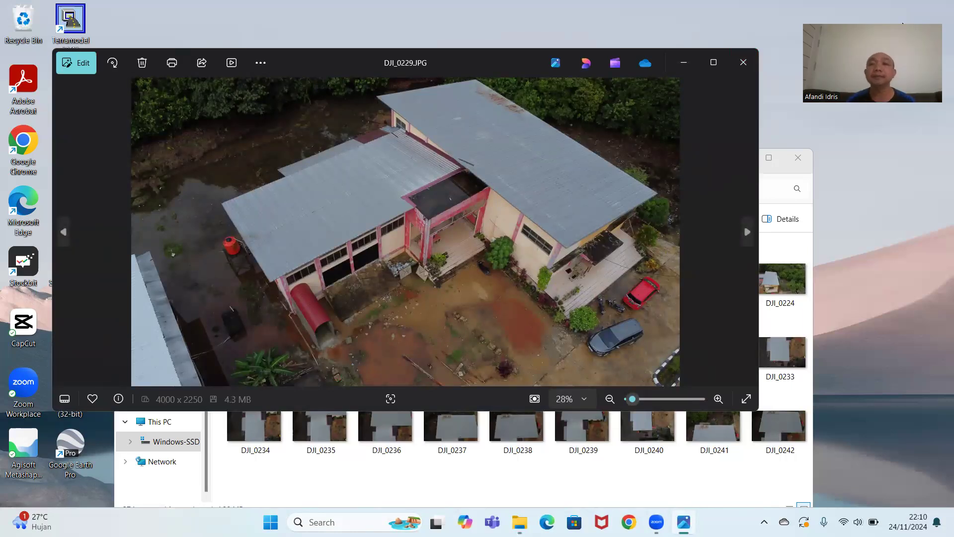
click(743, 62)
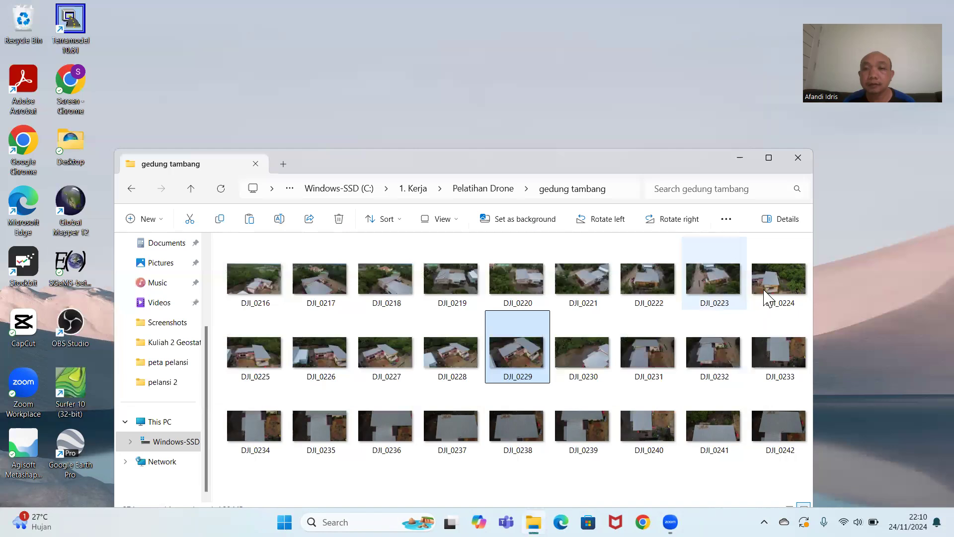
double_click(765, 292)
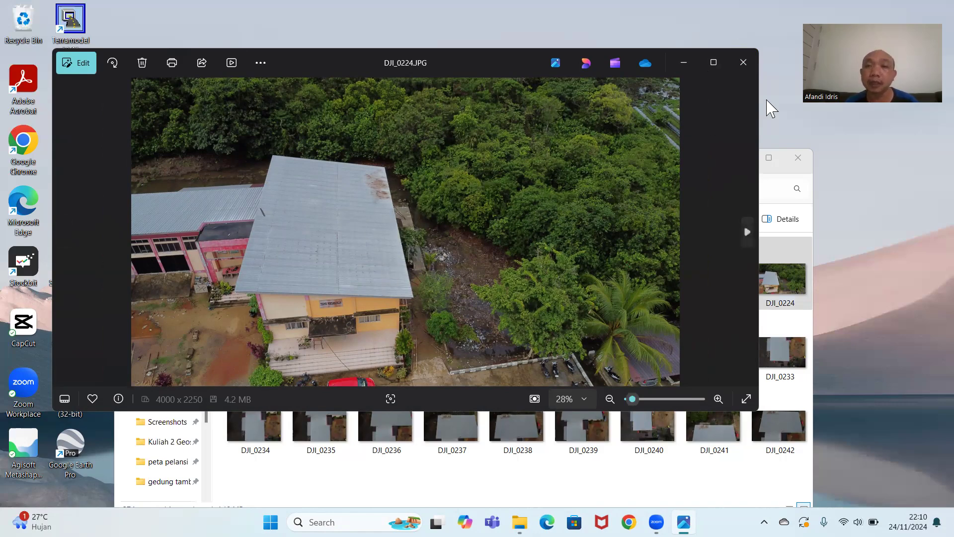
click(744, 63)
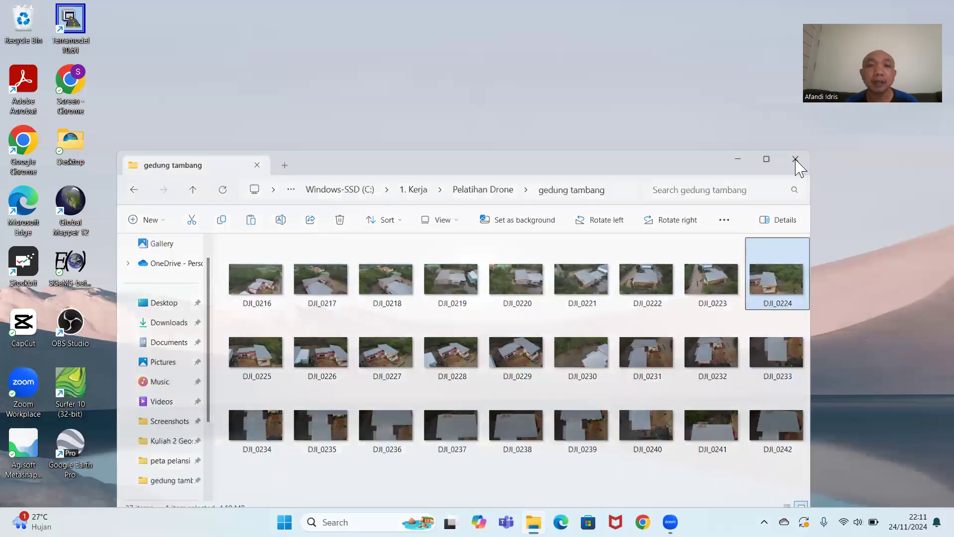
click(798, 157)
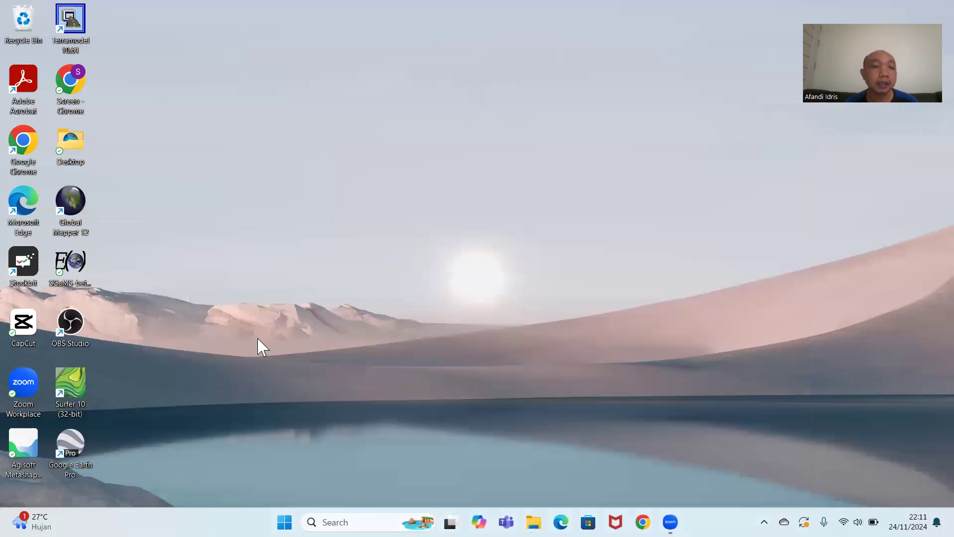
click(18, 451)
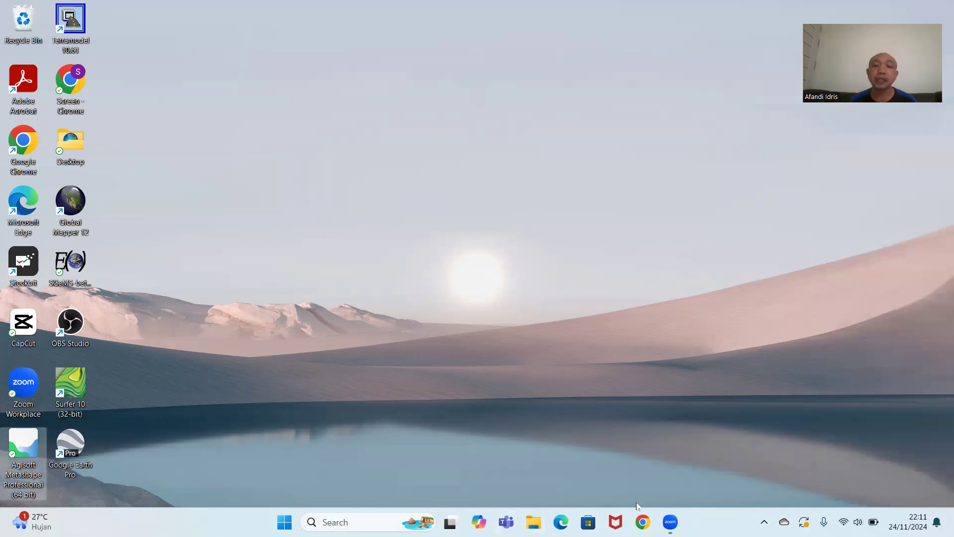
double_click(33, 462)
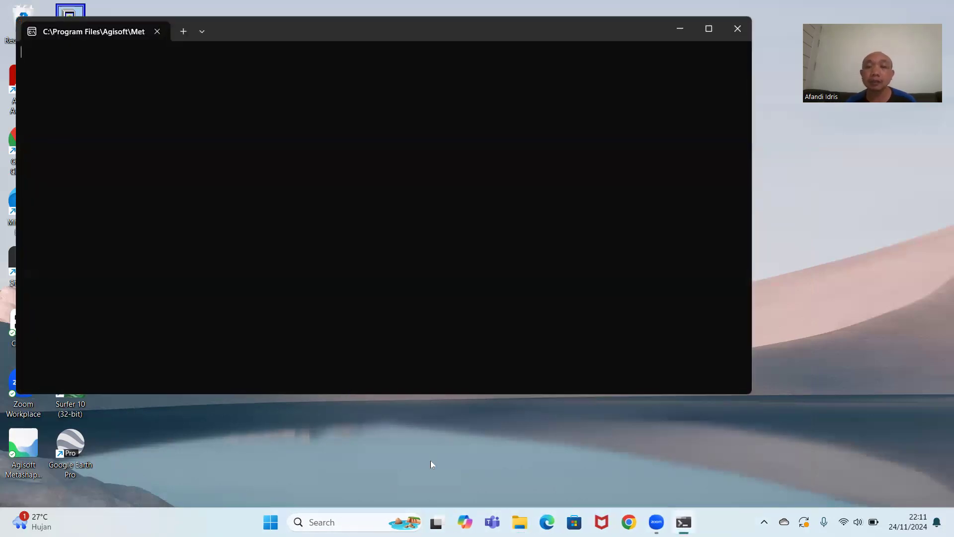
click(683, 522)
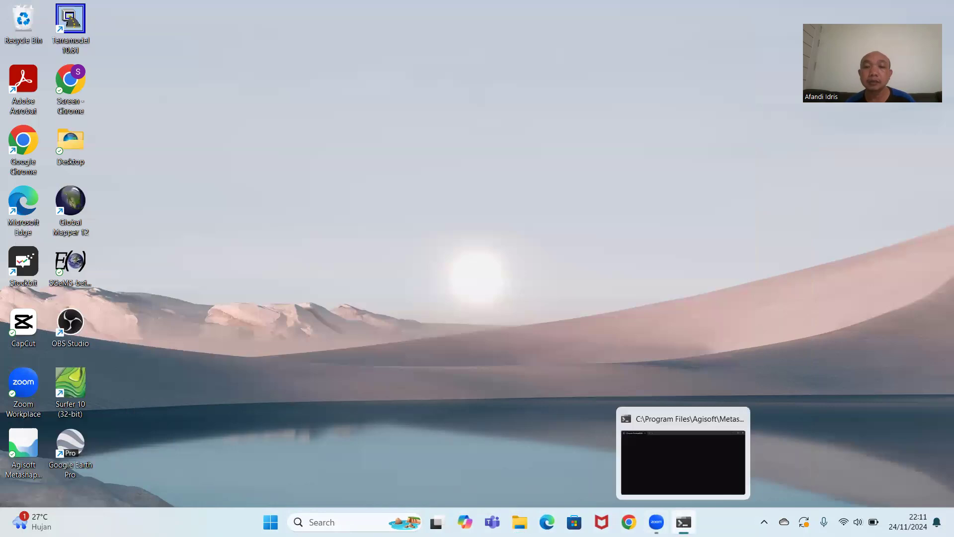
click(635, 440)
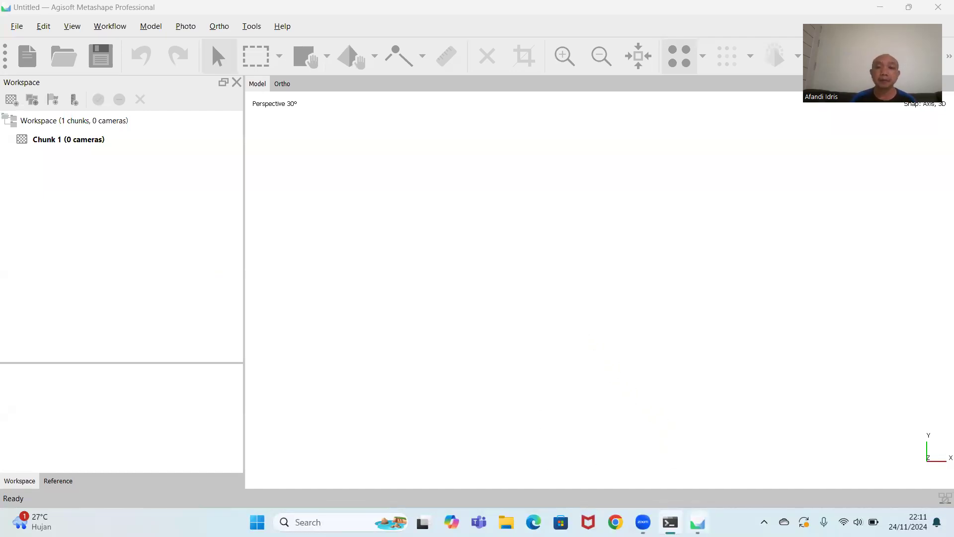
click(698, 522)
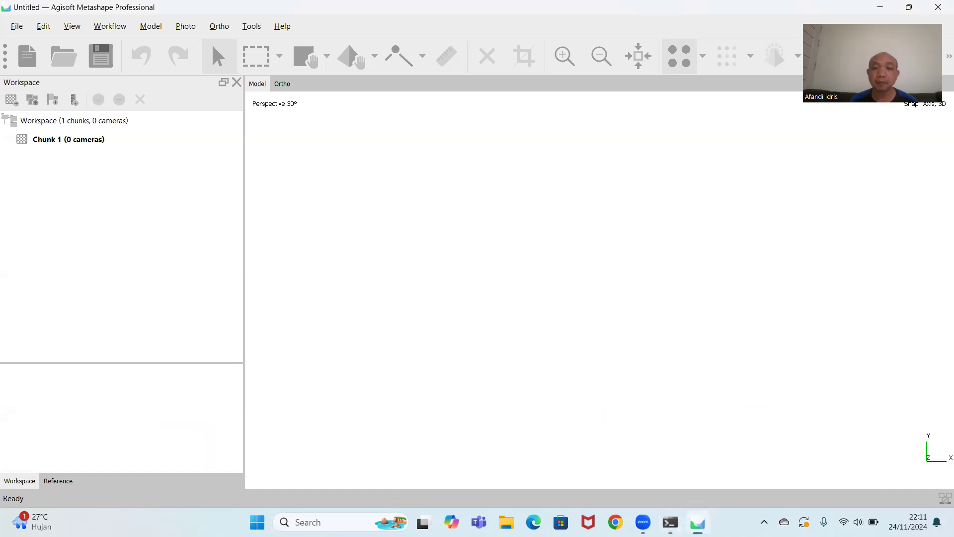
click(698, 522)
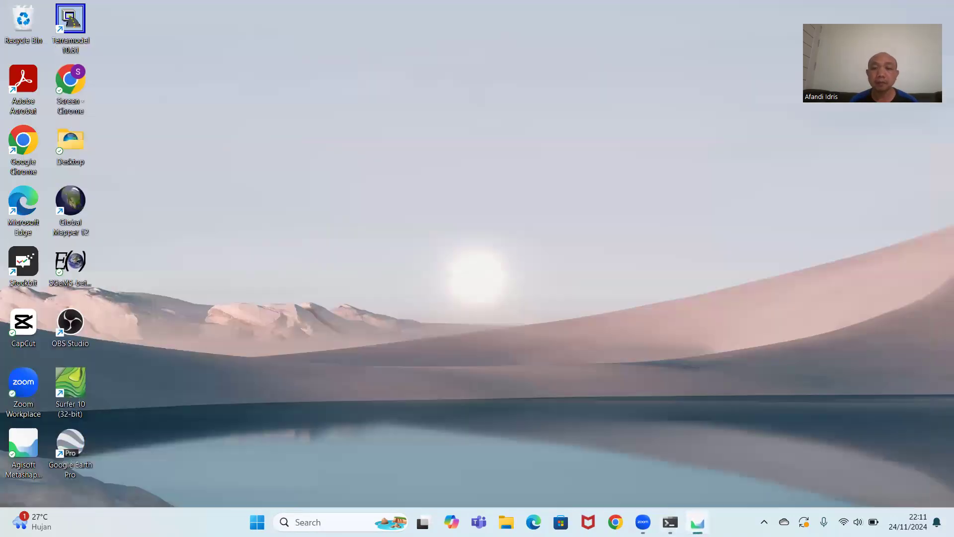
click(698, 522)
click(670, 521)
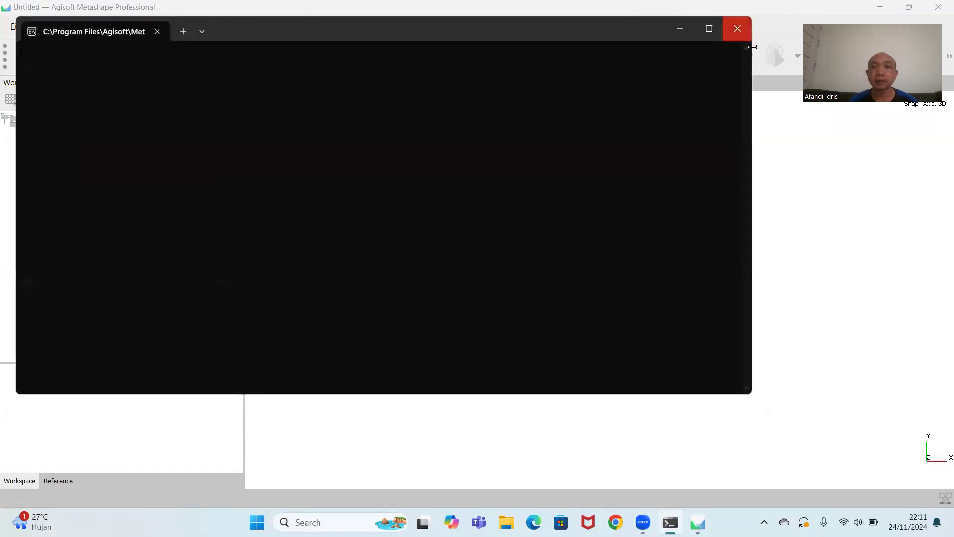
click(738, 29)
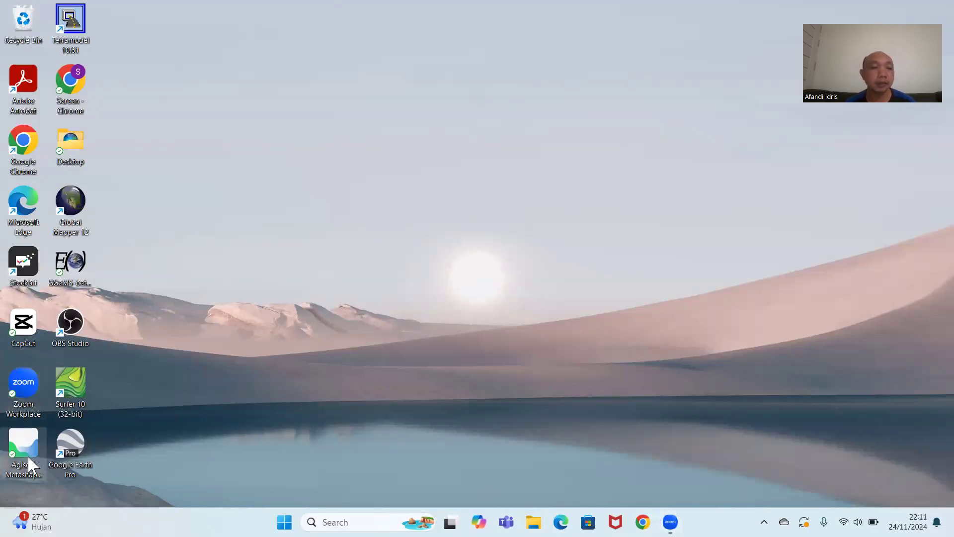
Launch Agisoft Metashape Professional and save the empty project as "pertemuan 3 drone" in the Pelatihan Drone folder.
double_click(29, 454)
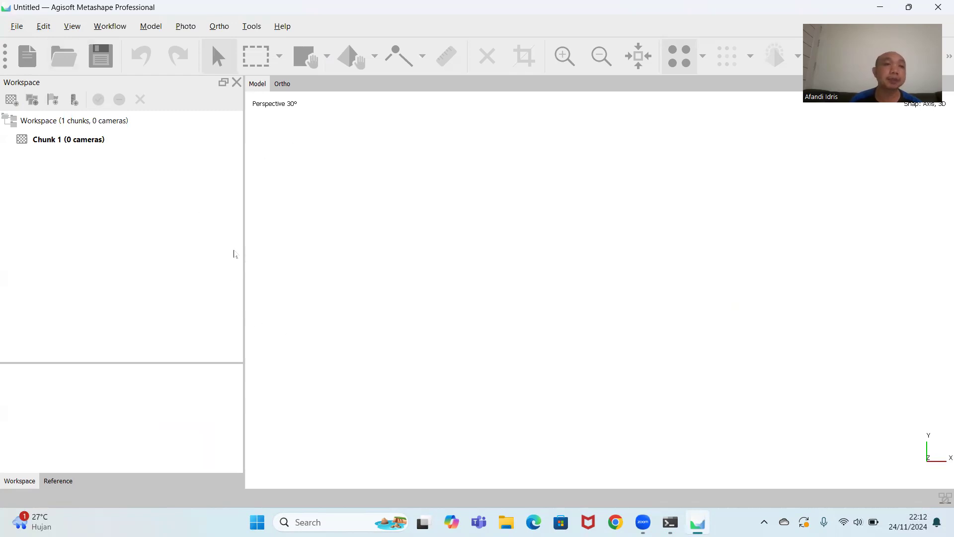
click(18, 28)
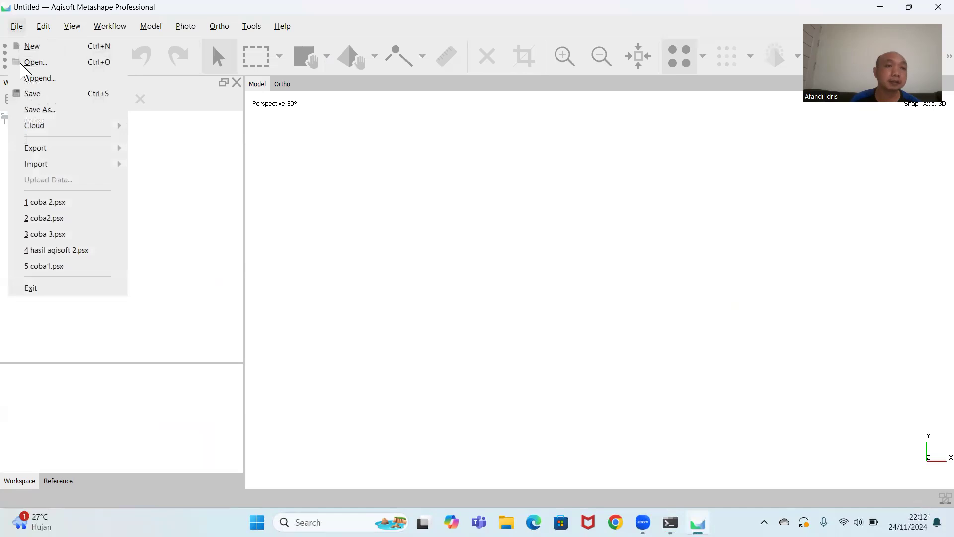
click(36, 98)
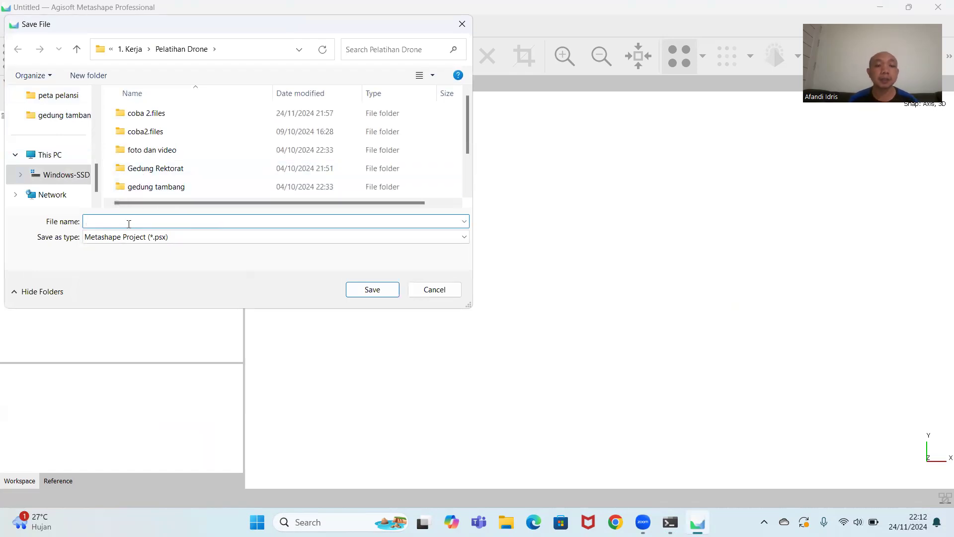
text(pertemuan 3 drone)
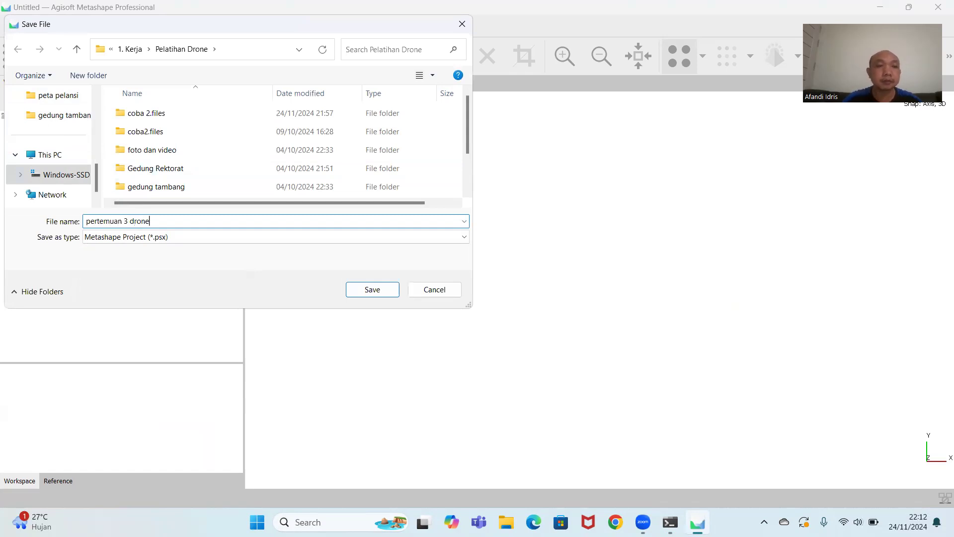
click(372, 289)
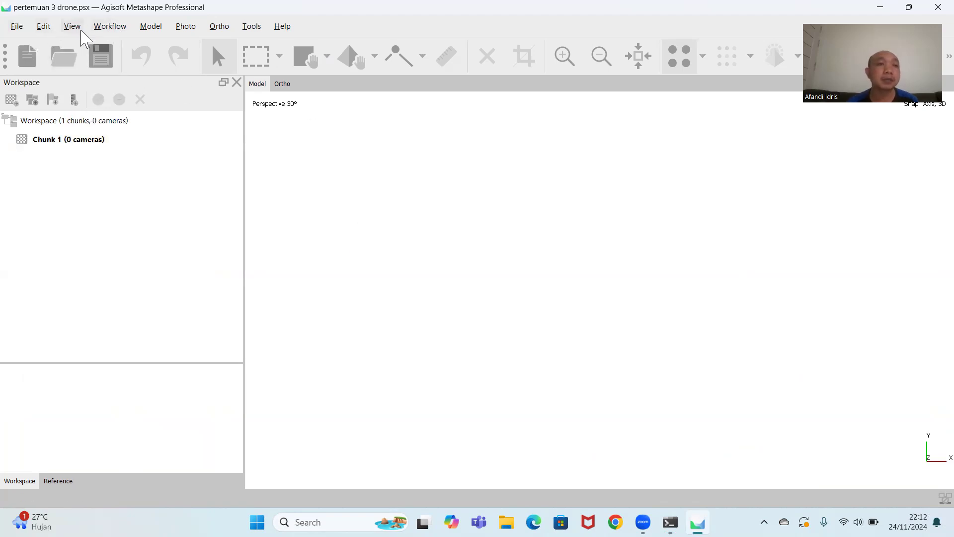
Add all the drone photos from the gedung tambang folder to Chunk 1.
click(115, 29)
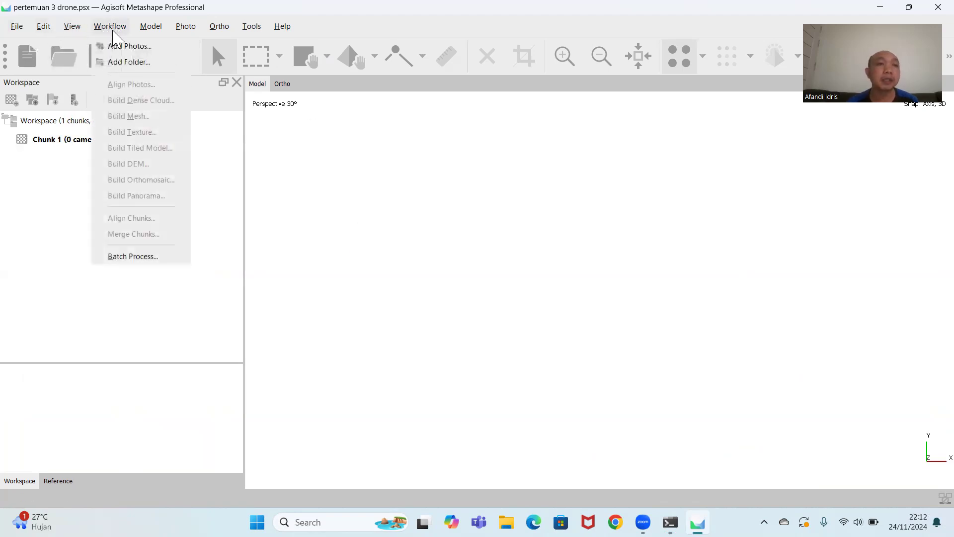
click(118, 48)
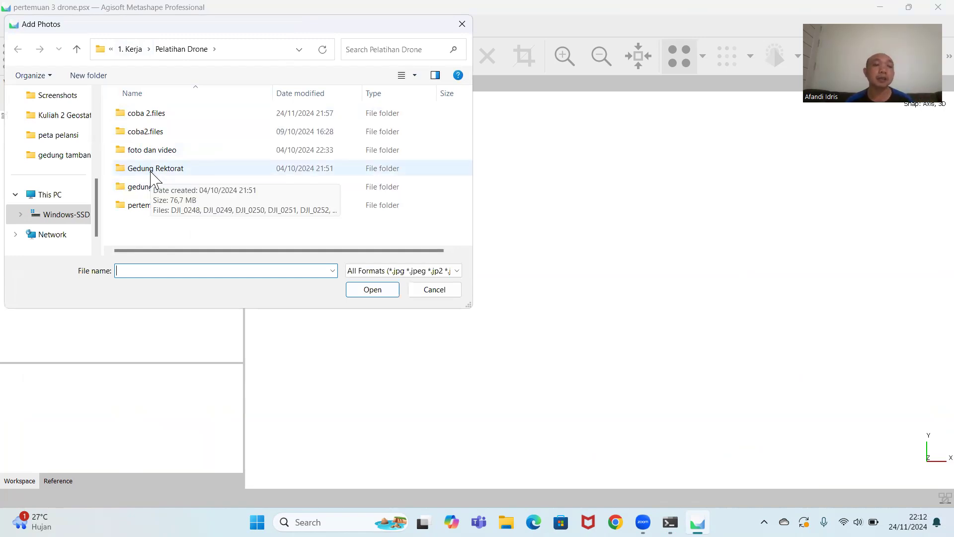
double_click(157, 189)
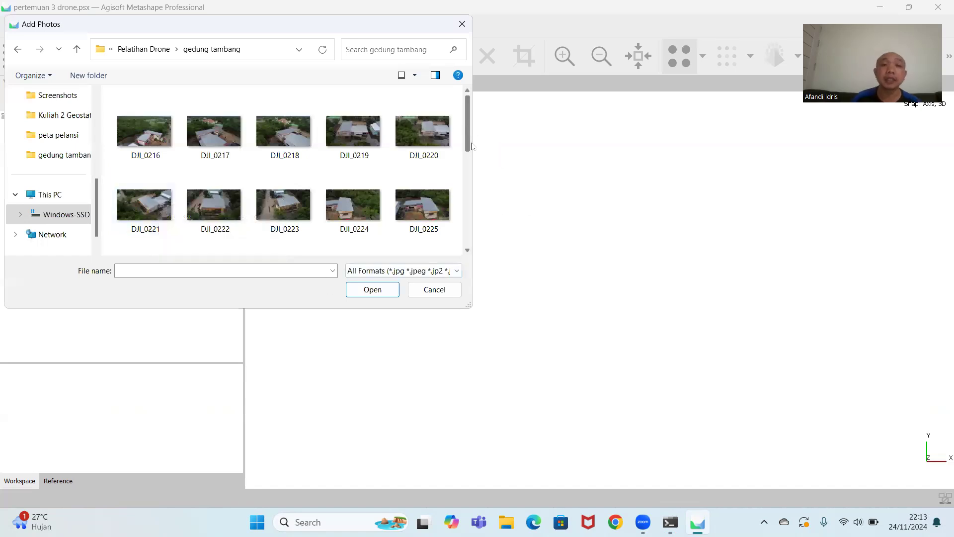
scroll(471, 146, down, 5)
scroll(457, 99, up, 5)
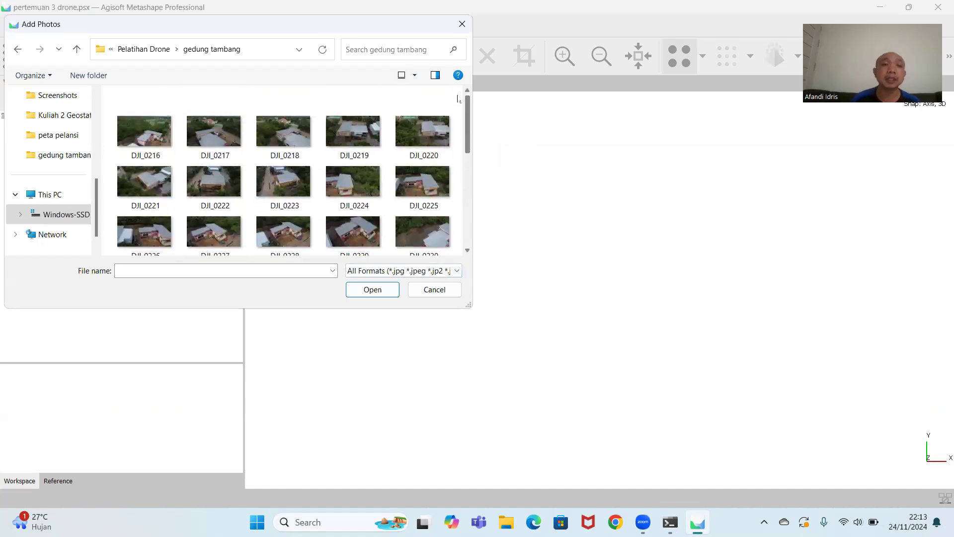
click(144, 129)
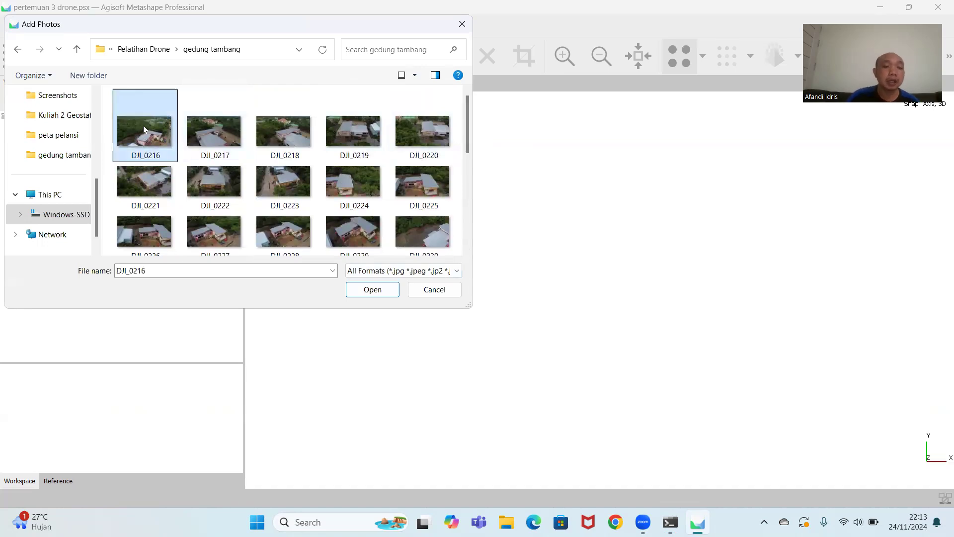
key(ctrl+a)
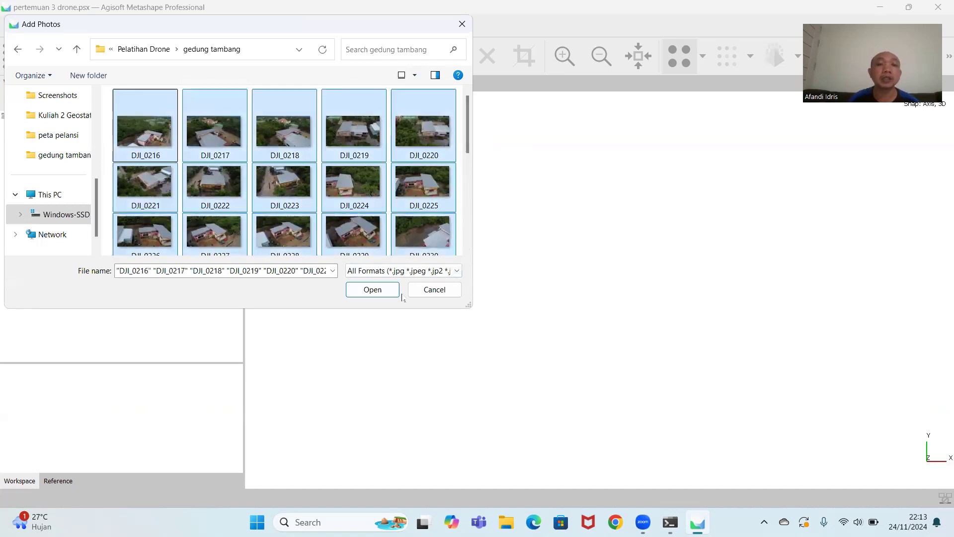
click(374, 289)
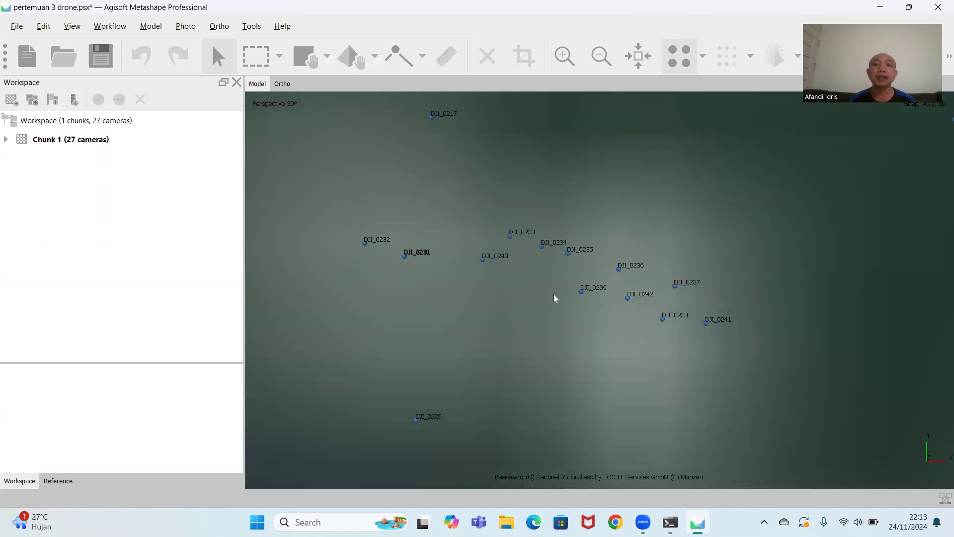
Align the photos with High accuracy, generic preselection and reference preselection set to Source.
scroll(589, 331, down, 5)
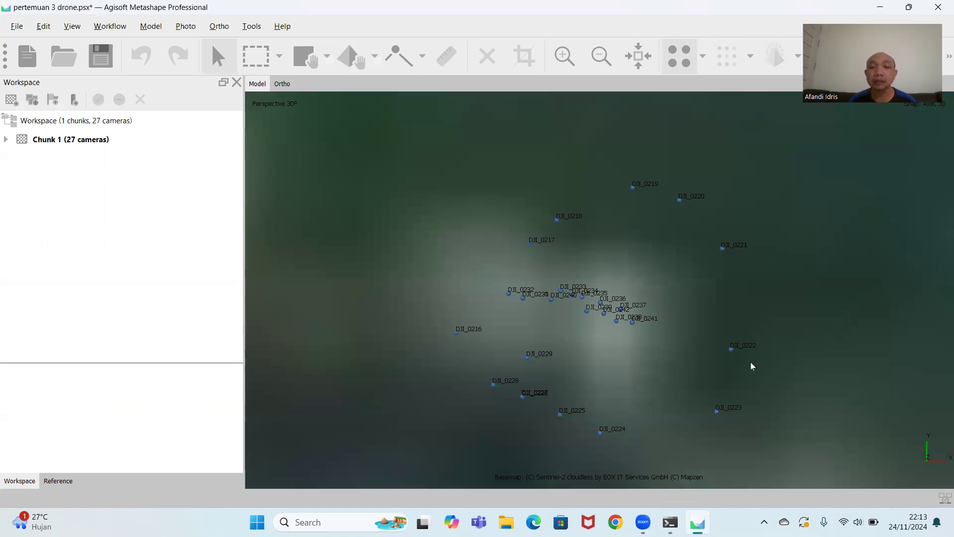
click(111, 26)
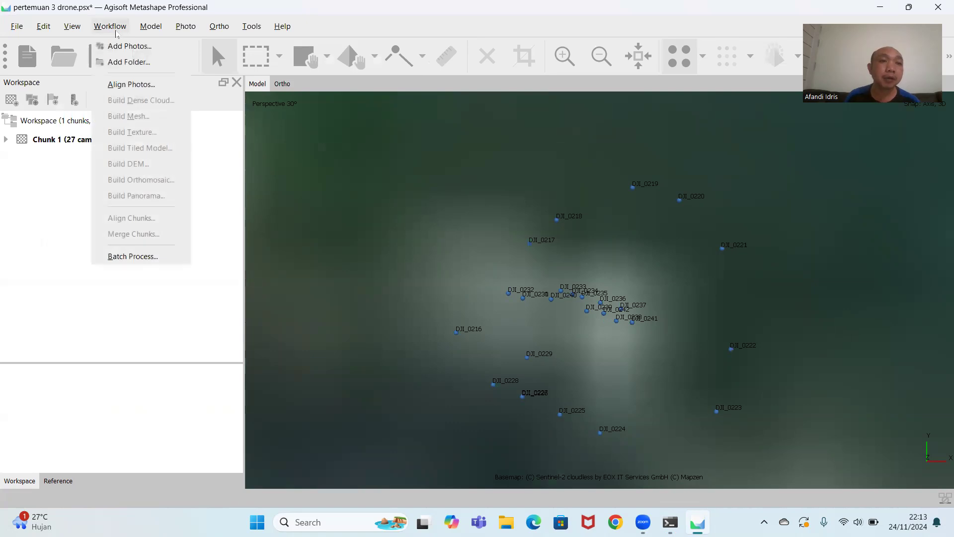
click(120, 85)
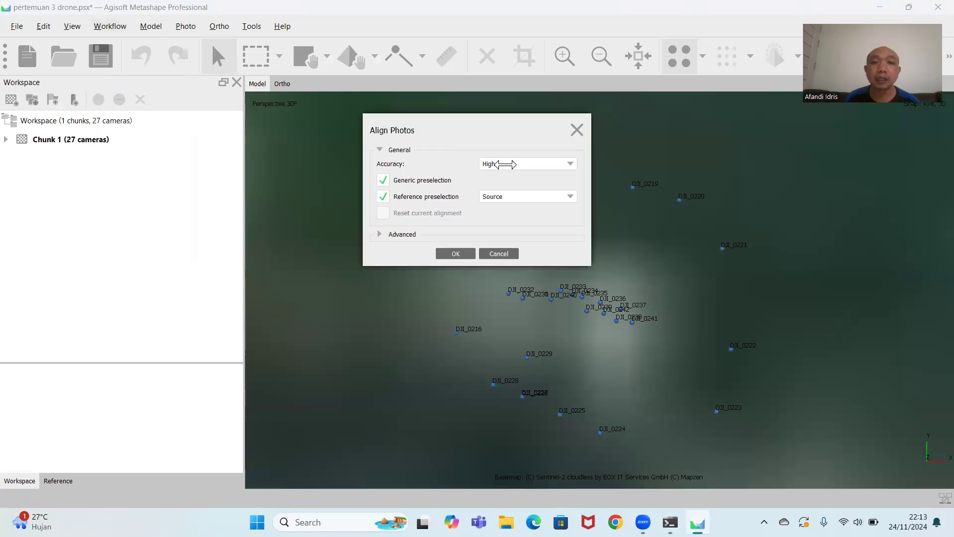
click(570, 164)
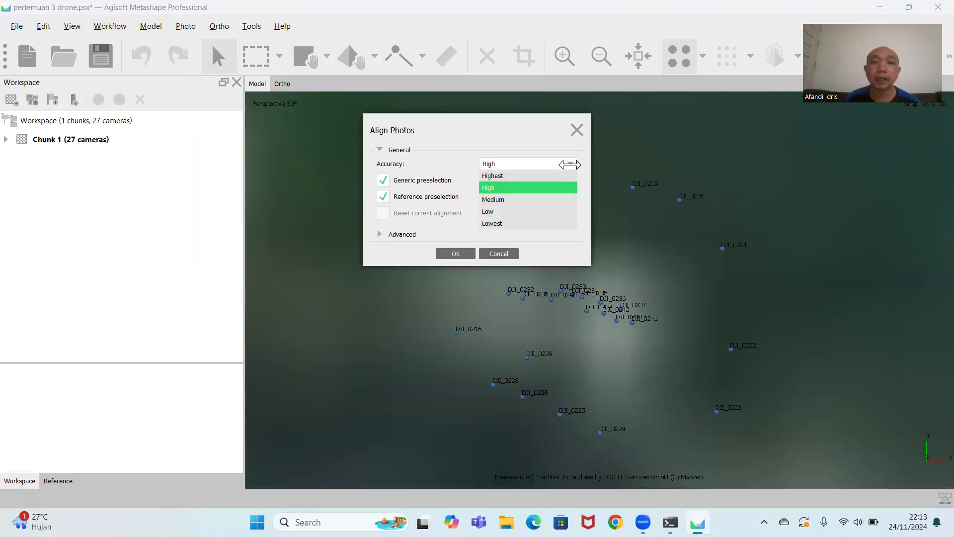
click(570, 164)
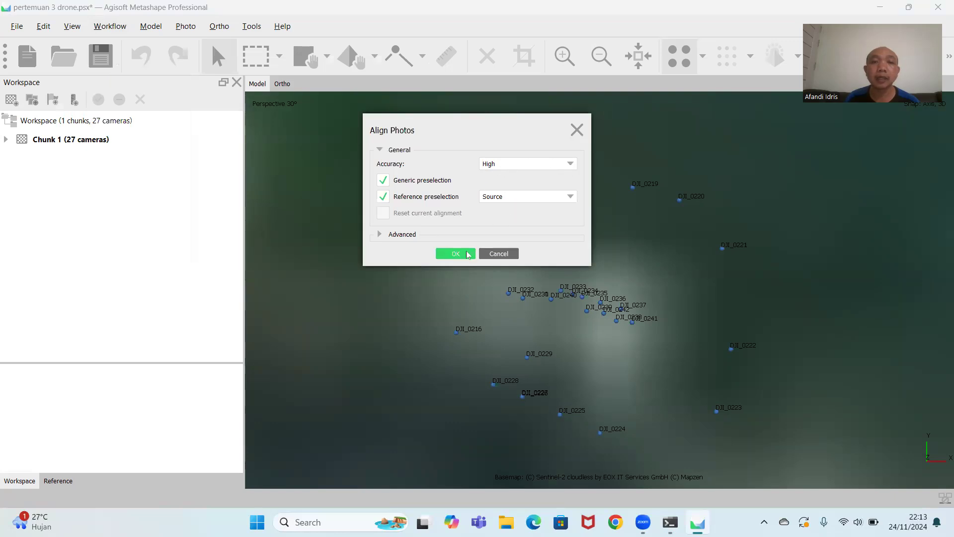
click(456, 254)
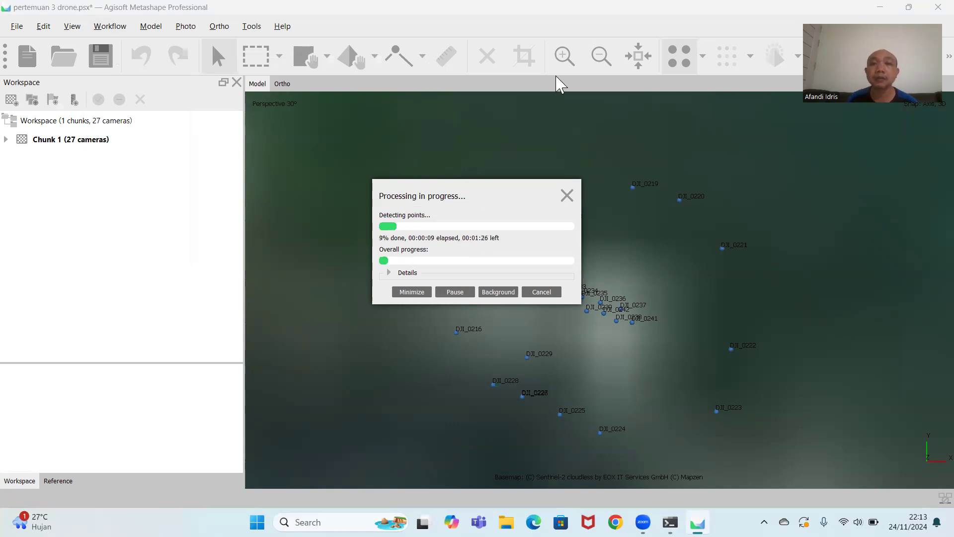
click(736, 43)
click(737, 44)
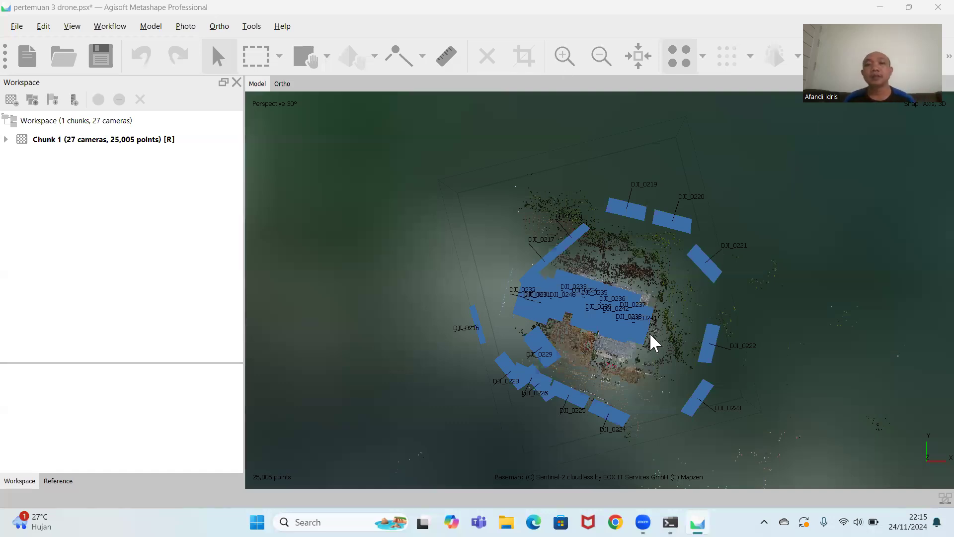
Build a dense cloud from the aligned photos with High quality.
drag(634, 360, 509, 245)
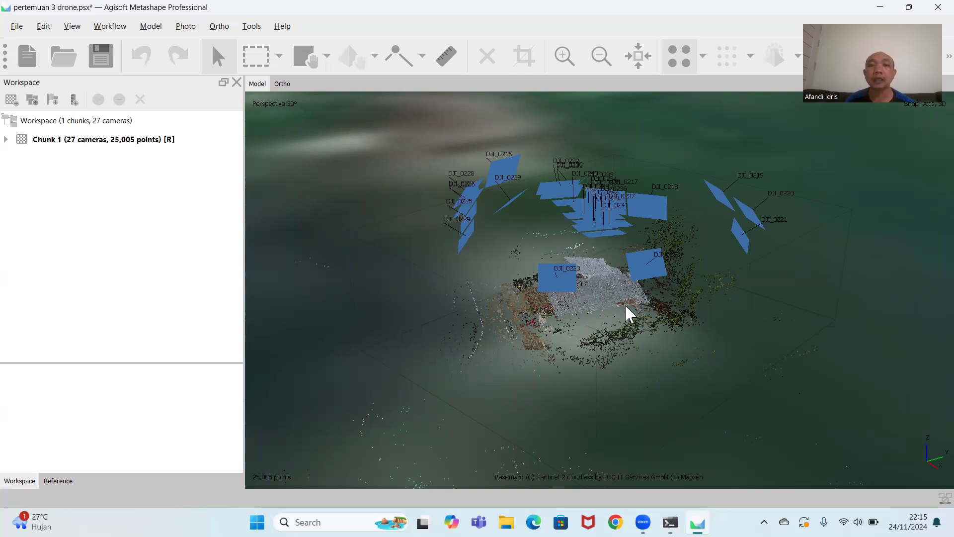
middle_drag(692, 299, 732, 331)
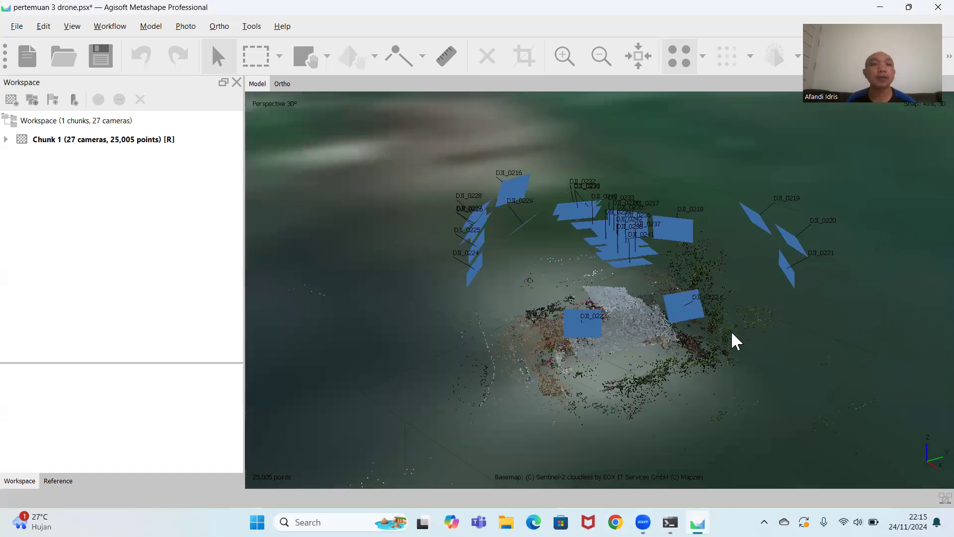
click(114, 29)
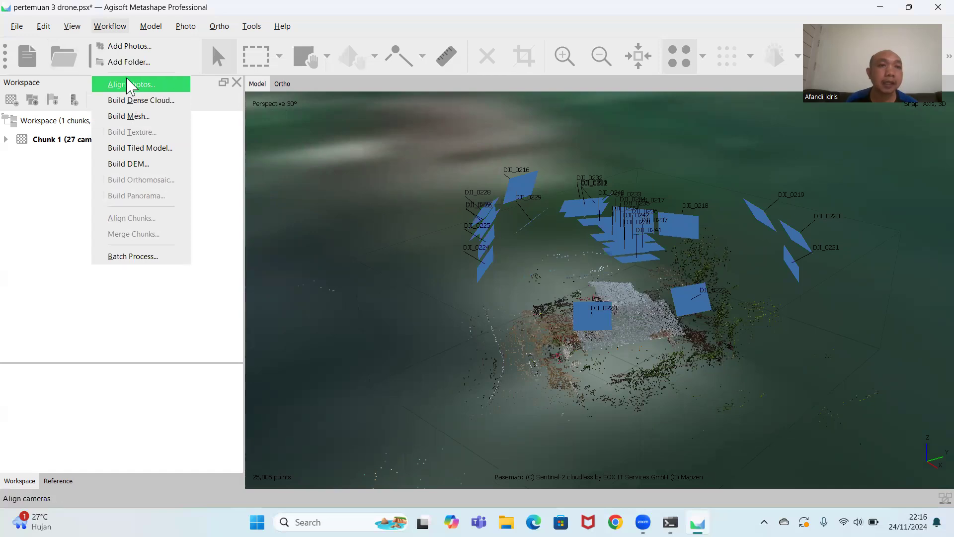
click(129, 103)
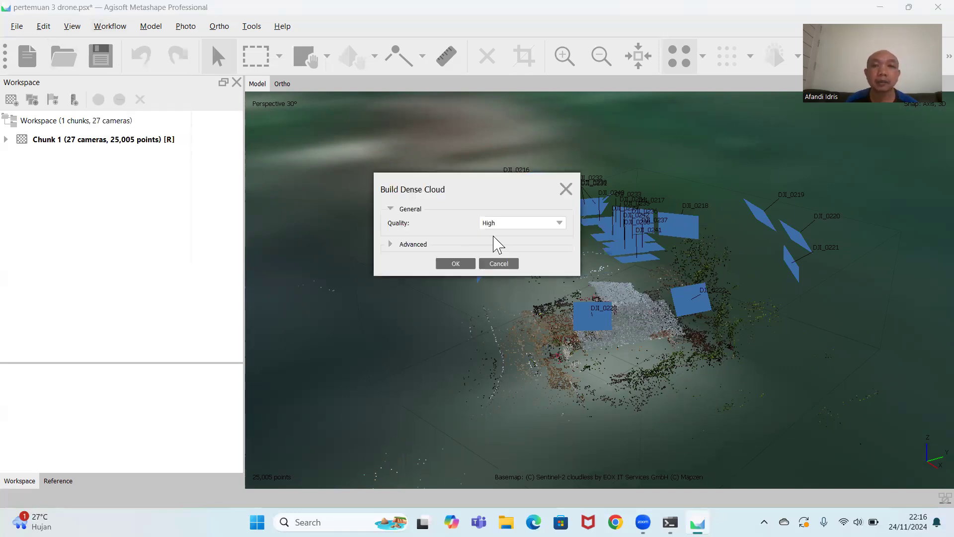
click(456, 264)
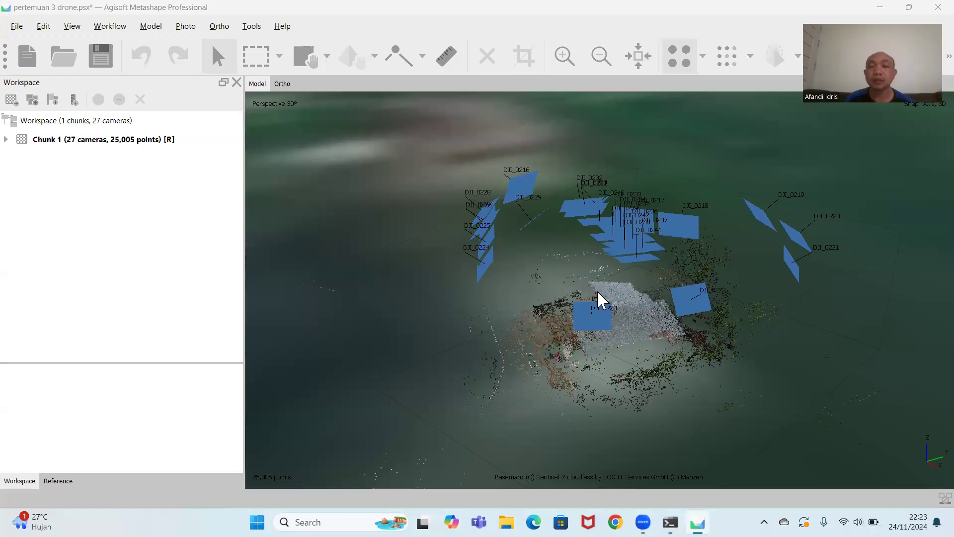
Build a mesh from the depth maps with High quality and High face count.
drag(595, 288, 527, 338)
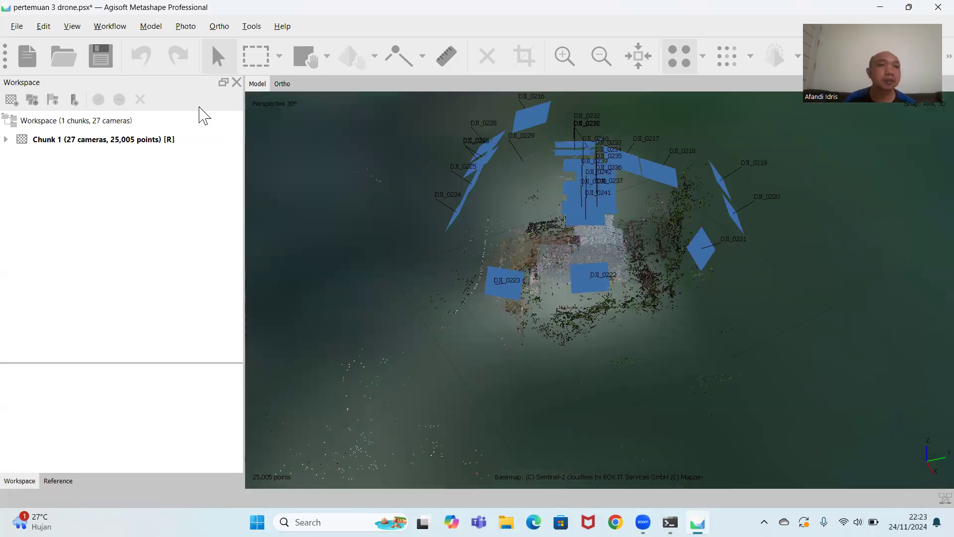
click(109, 26)
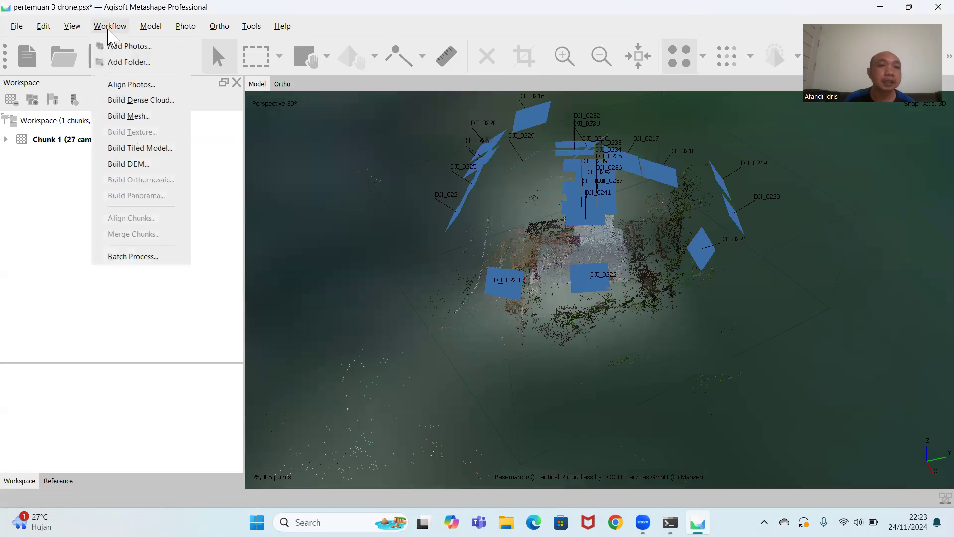
click(125, 119)
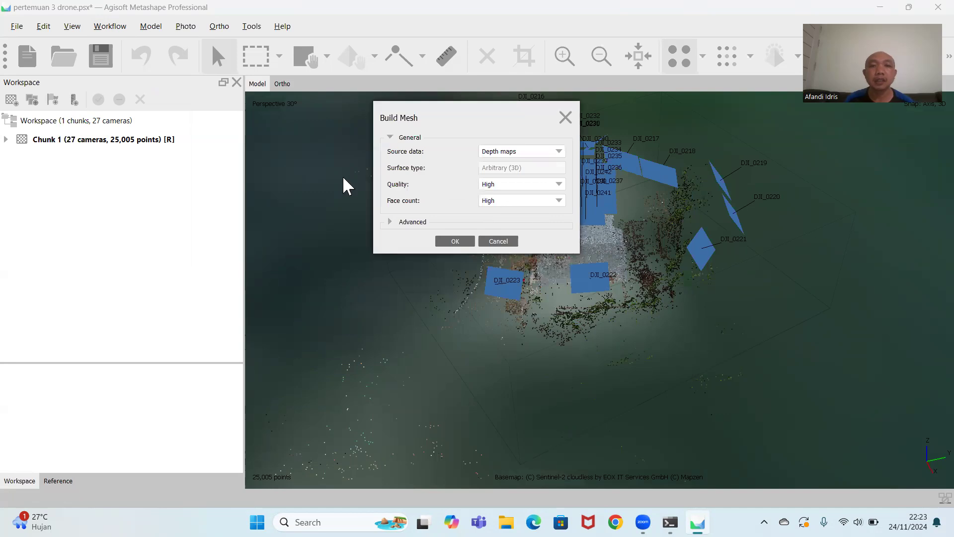
click(558, 185)
click(551, 188)
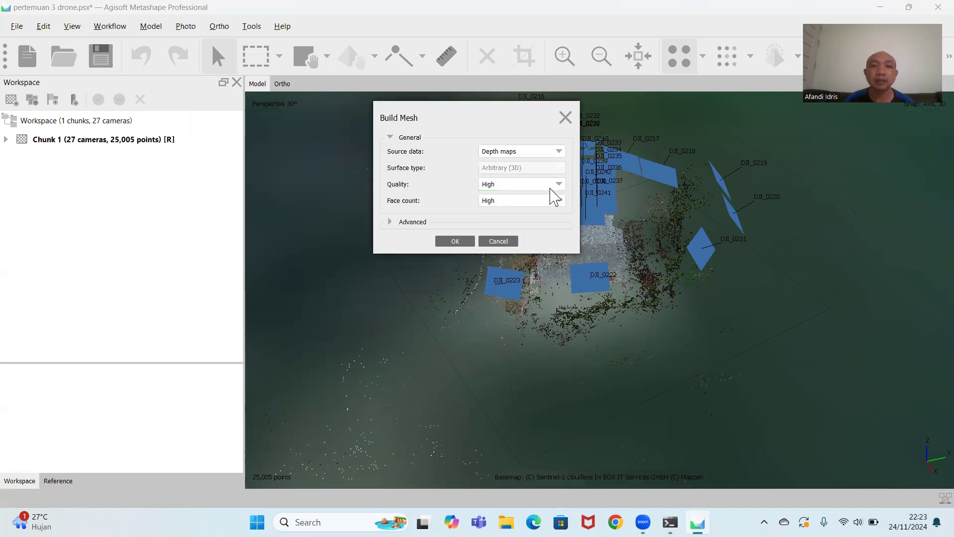
click(449, 242)
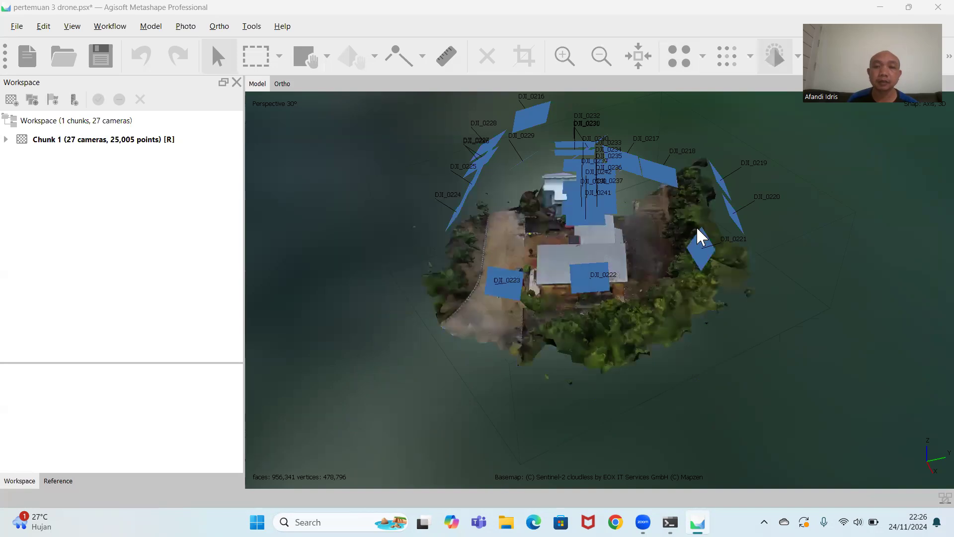
Examine the mesh of the gedung tambang site from above and from several sides, including the roofs, facade and parking area close up.
scroll(633, 302, down, 3)
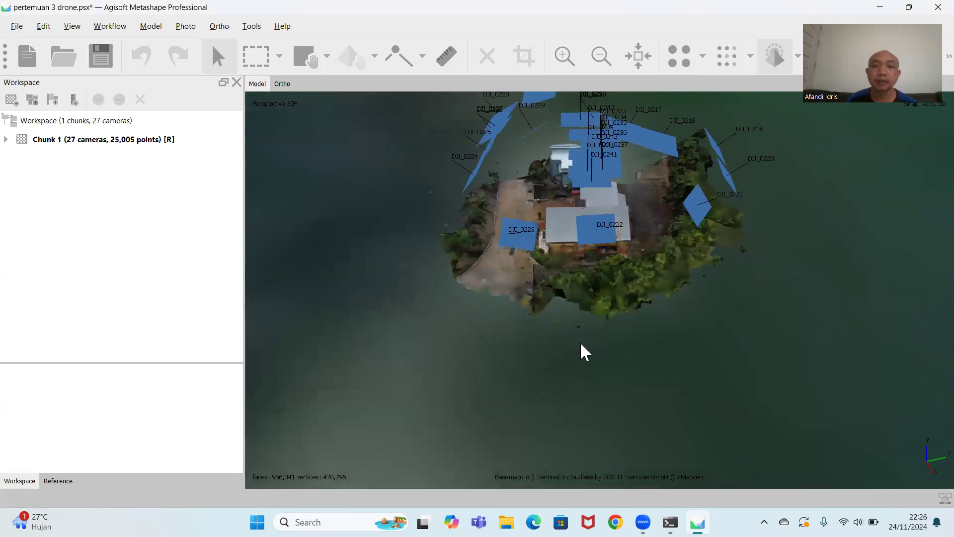
scroll(606, 316, up, 6)
scroll(586, 312, up, 3)
middle_drag(518, 326, 714, 335)
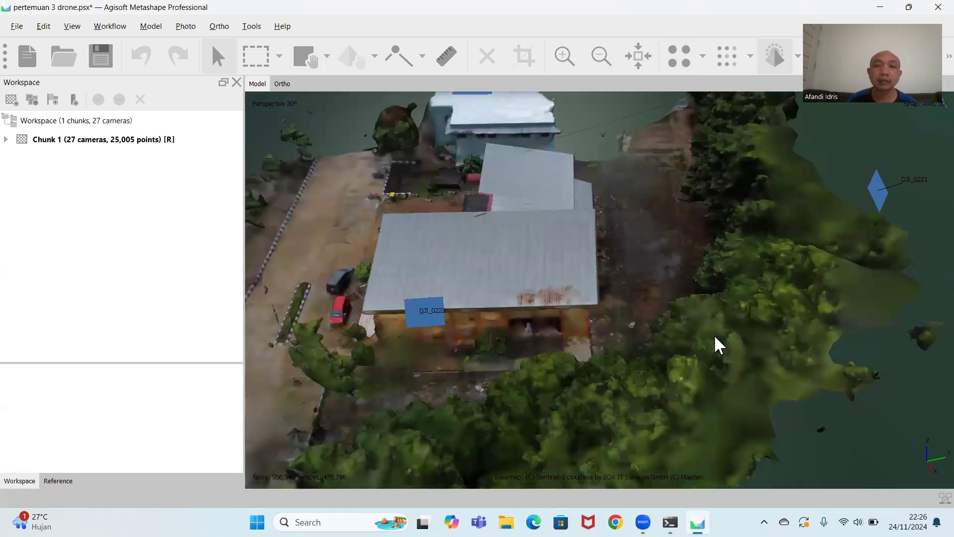
scroll(615, 344, up, 1)
drag(615, 345, 630, 388)
scroll(609, 267, down, 3)
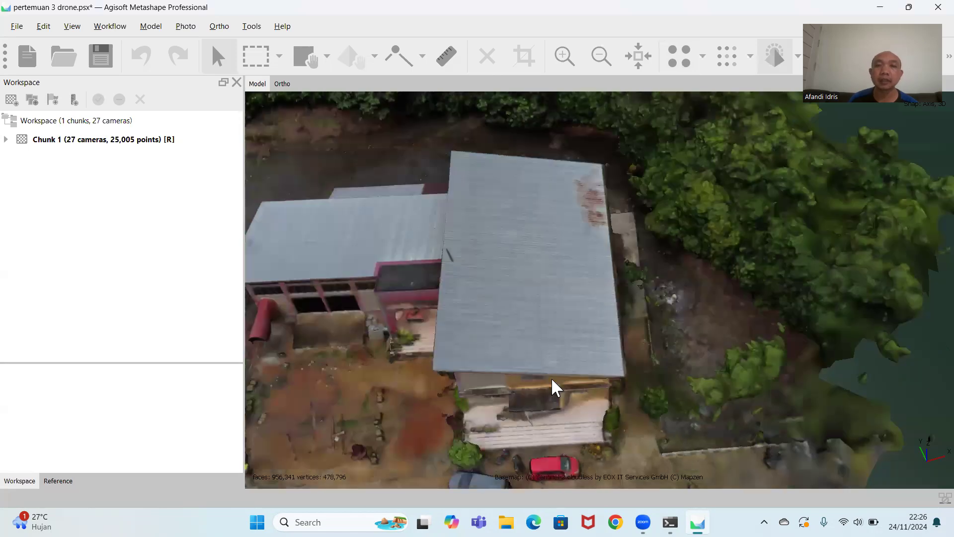
drag(551, 378, 664, 264)
scroll(615, 287, down, 5)
drag(615, 288, 580, 297)
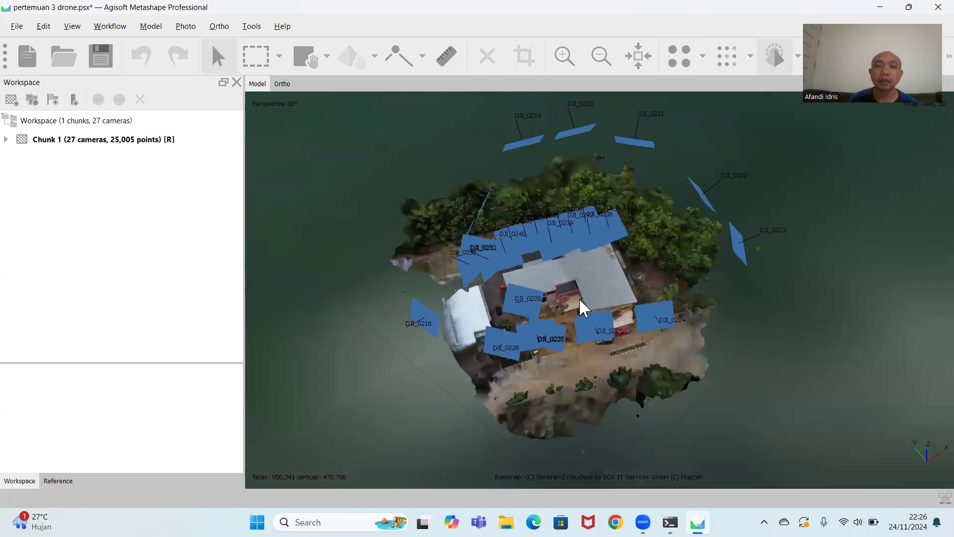
scroll(579, 297, up, 5)
drag(657, 190, 622, 287)
scroll(648, 239, down, 5)
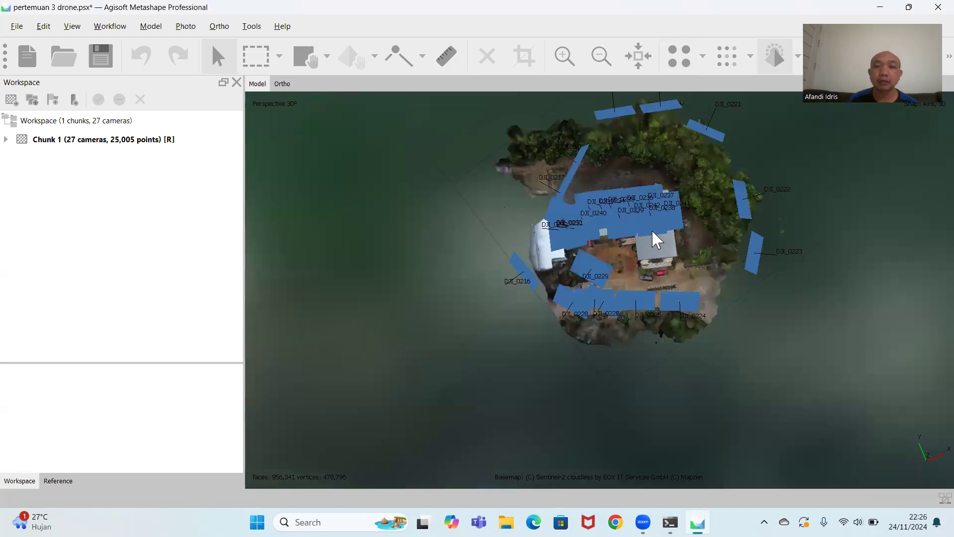
middle_drag(645, 271, 543, 332)
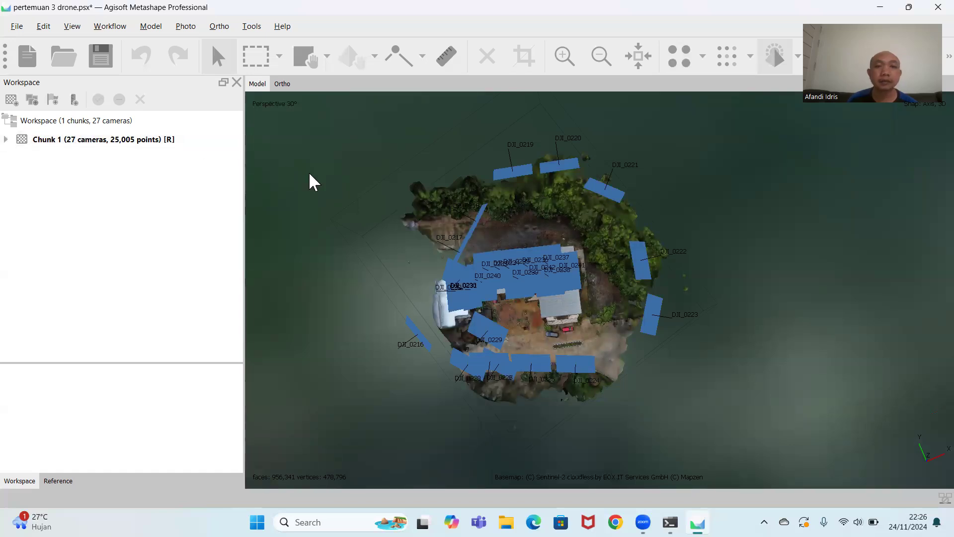
scroll(527, 269, up, 8)
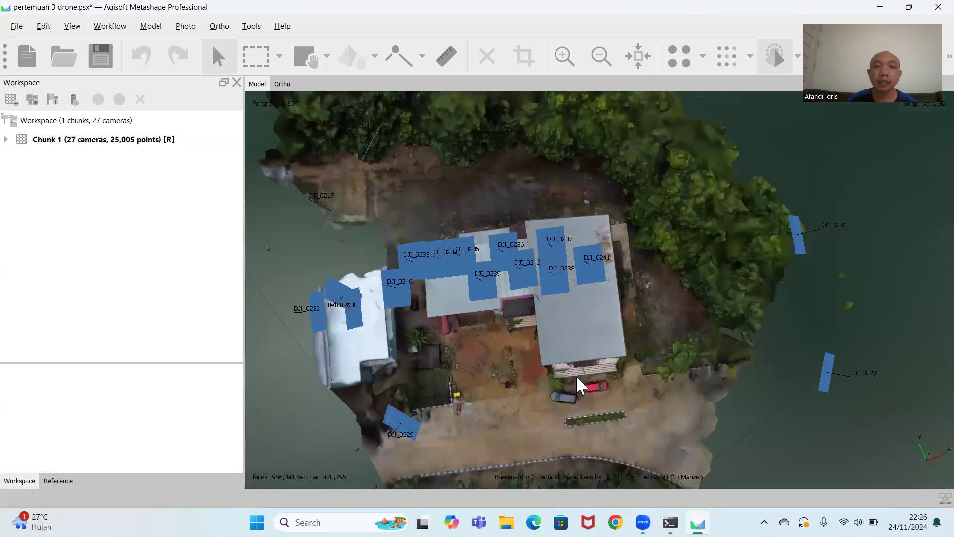
drag(585, 335, 464, 290)
scroll(646, 264, down, 5)
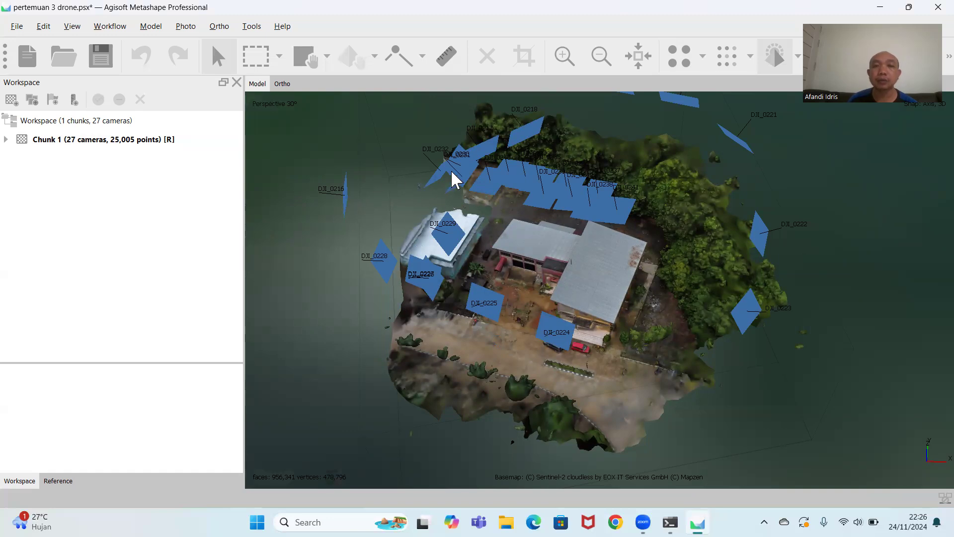
drag(496, 177, 558, 256)
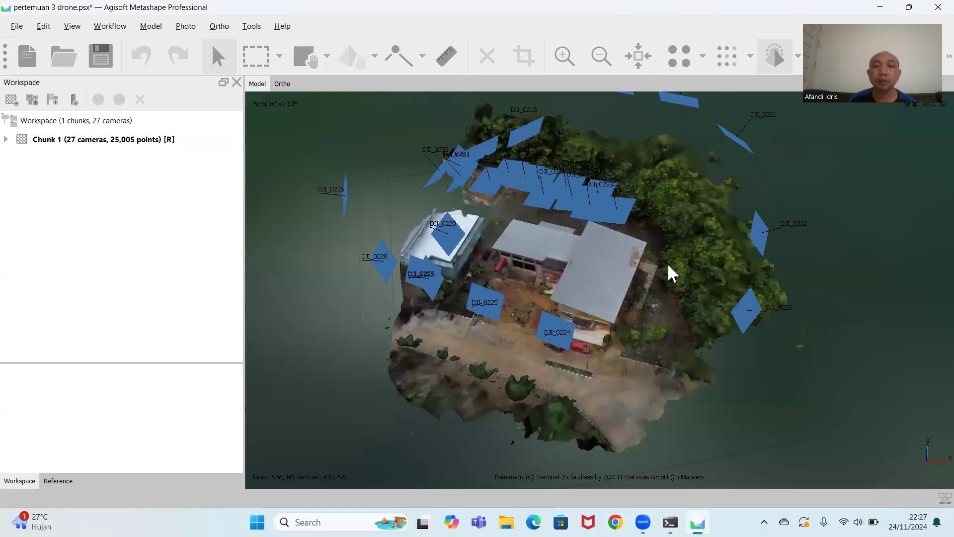
drag(667, 270, 581, 282)
scroll(536, 323, up, 6)
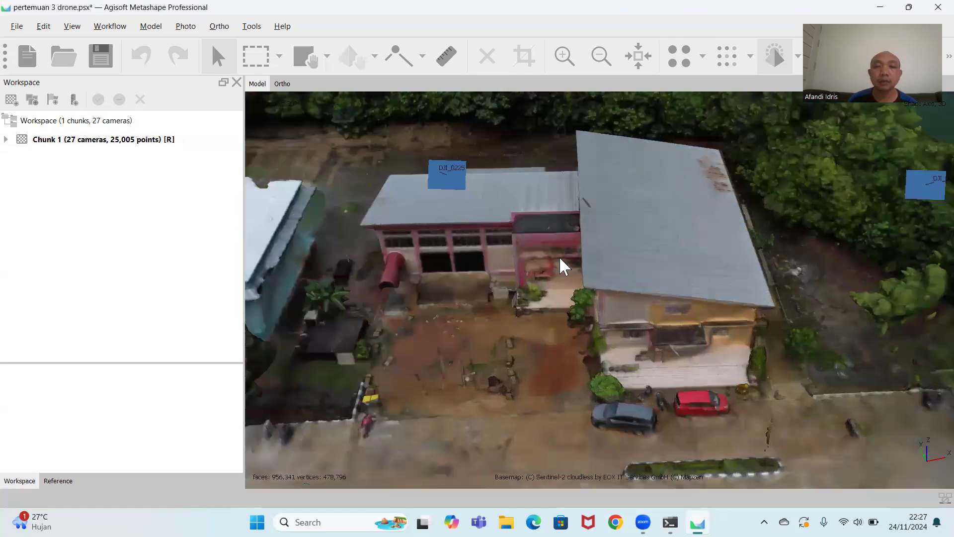
middle_drag(559, 255, 490, 297)
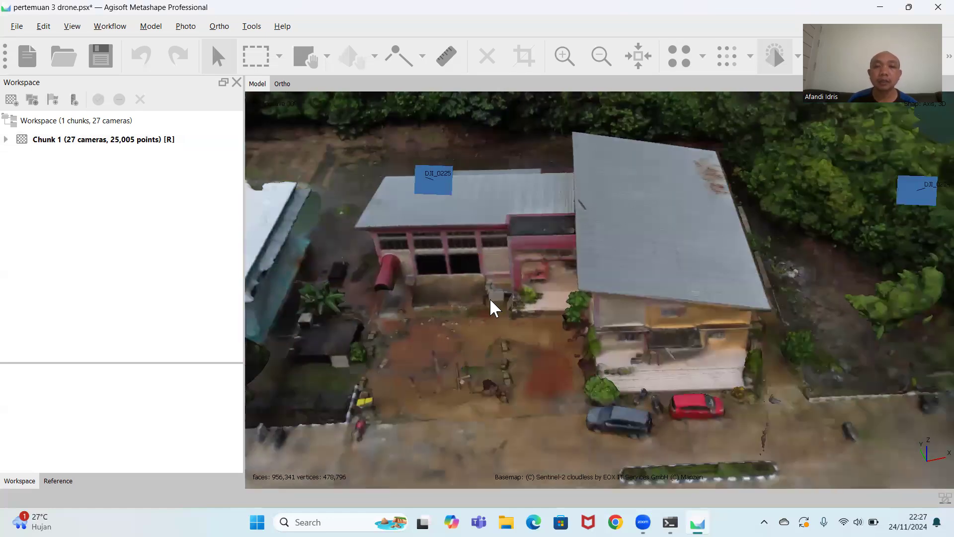
scroll(508, 300, up, 2)
middle_drag(428, 317, 535, 330)
scroll(534, 330, down, 5)
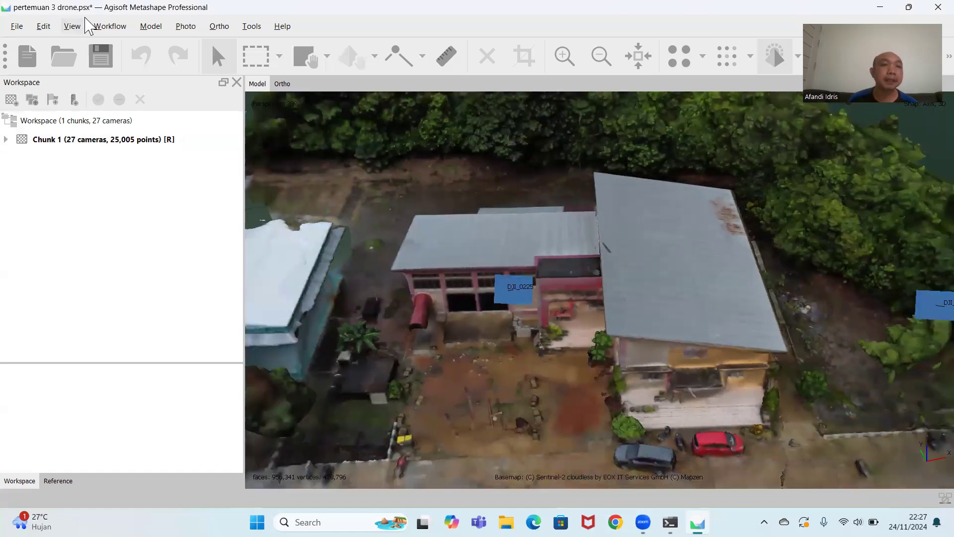
Build a diffuse map texture from the images with Generic mapping, Mosaic blending and a texture size of 8192 x 1.
click(112, 28)
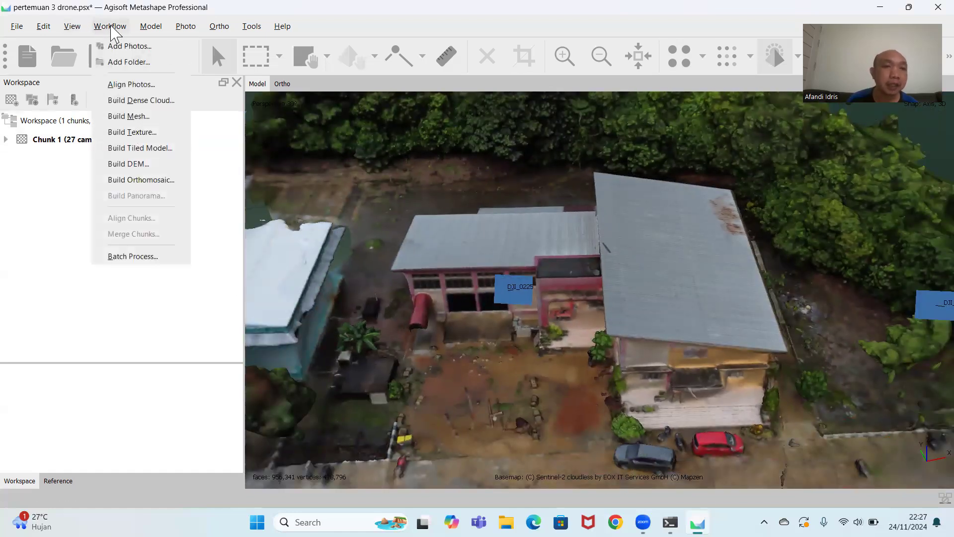
click(134, 133)
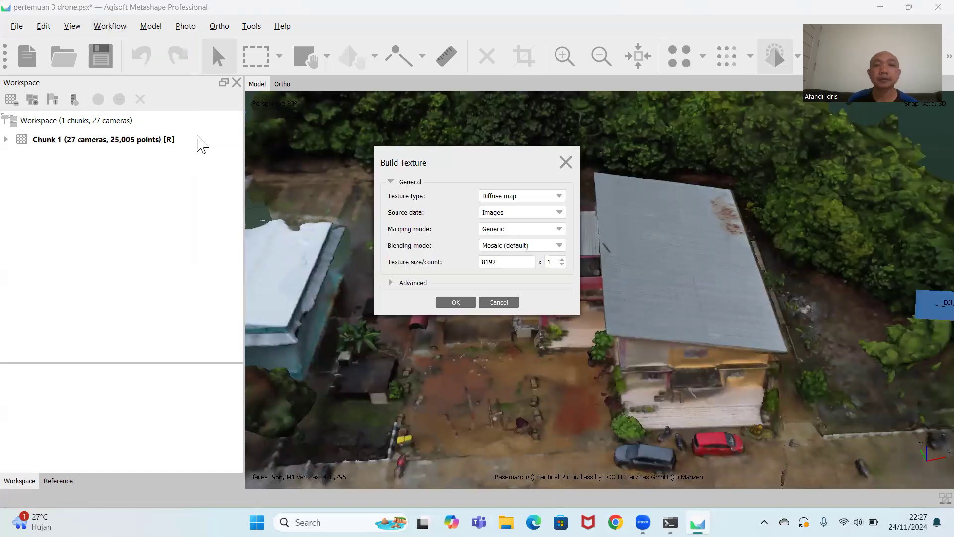
click(456, 302)
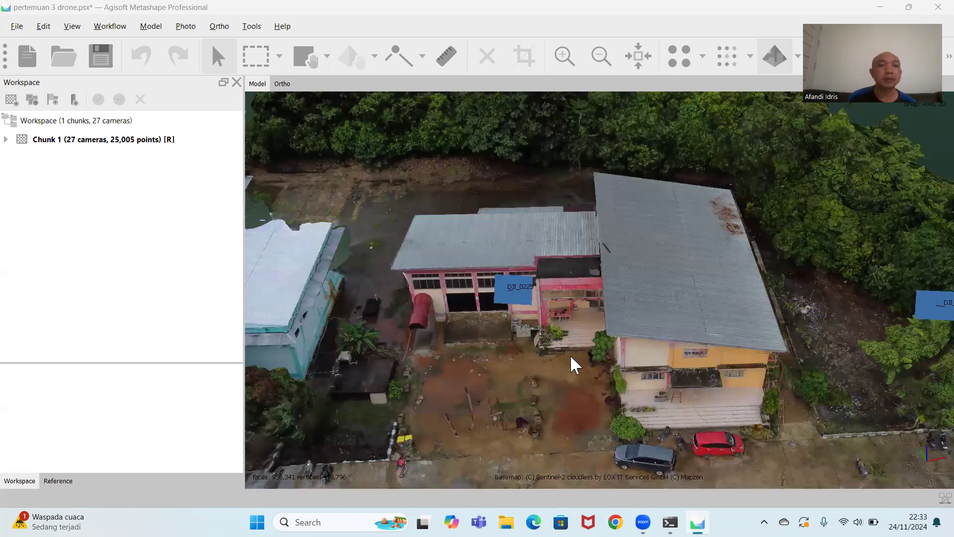
Examine the textured model of the site, including the building's front steps, sign and the parked cars close up.
drag(587, 363, 595, 326)
scroll(589, 267, down, 4)
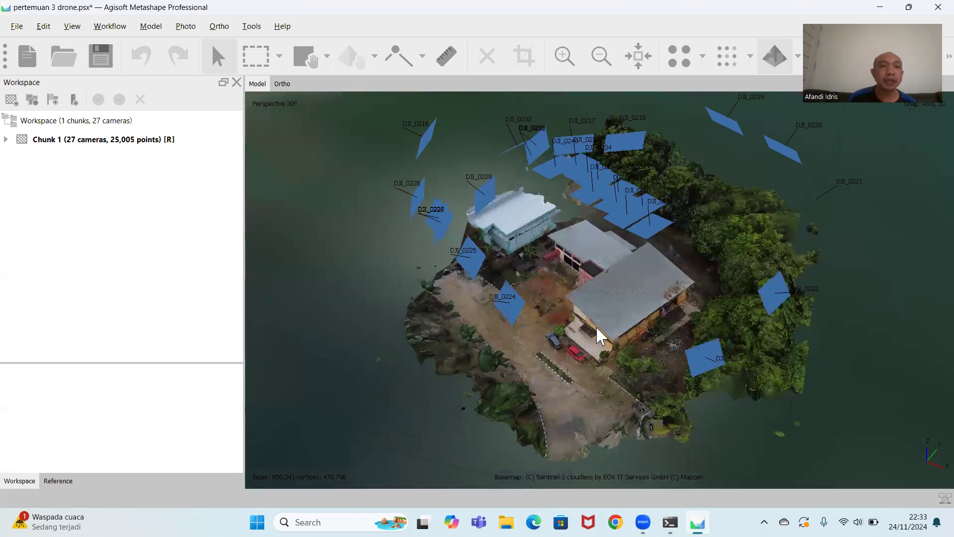
scroll(596, 326, up, 5)
scroll(667, 348, up, 2)
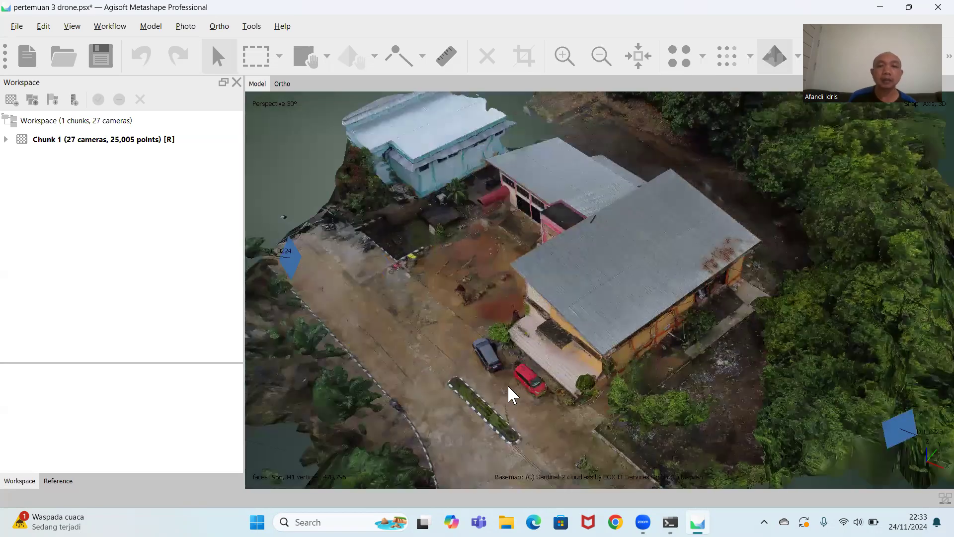
scroll(512, 398, up, 2)
scroll(506, 398, up, 3)
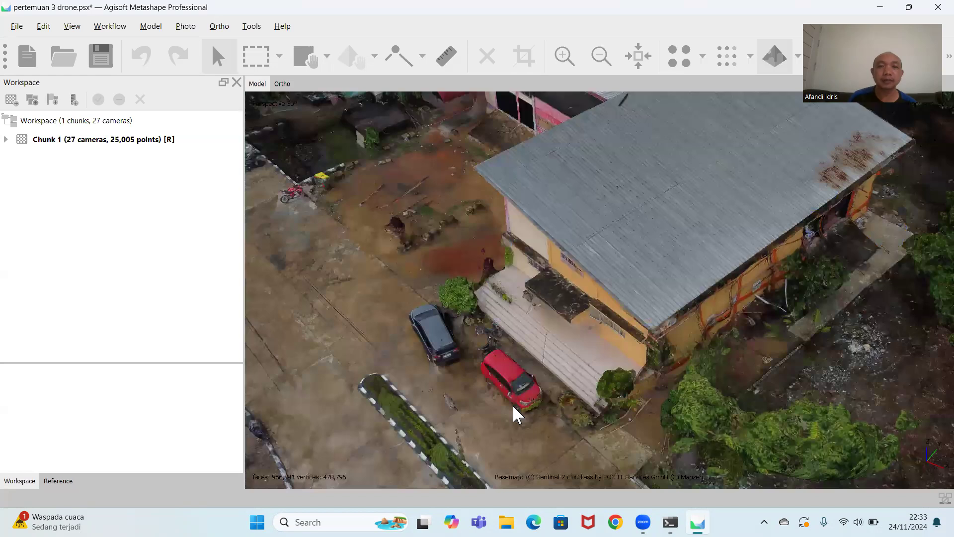
scroll(535, 387, up, 2)
middle_drag(586, 363, 574, 366)
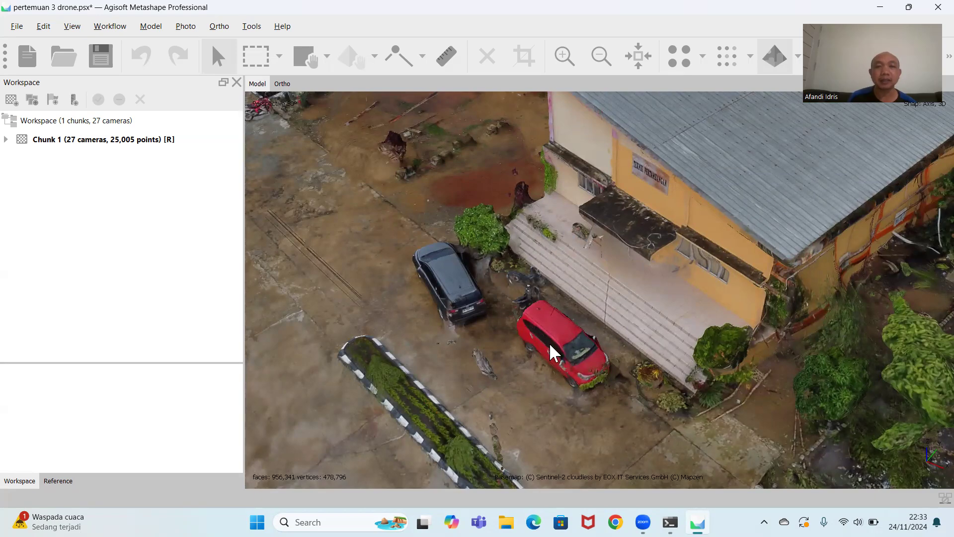
scroll(536, 338, up, 5)
scroll(545, 284, down, 5)
scroll(636, 207, down, 3)
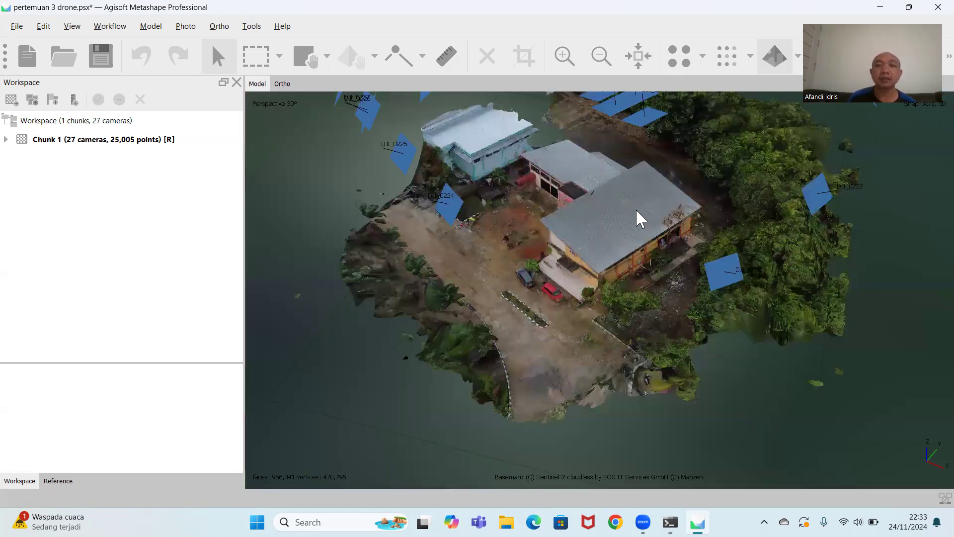
Examine the textured model from above and from the front, covering the roofs, facade, courtyard and surrounding trees.
drag(636, 209, 641, 292)
scroll(507, 279, up, 4)
scroll(589, 420, down, 3)
scroll(607, 378, down, 3)
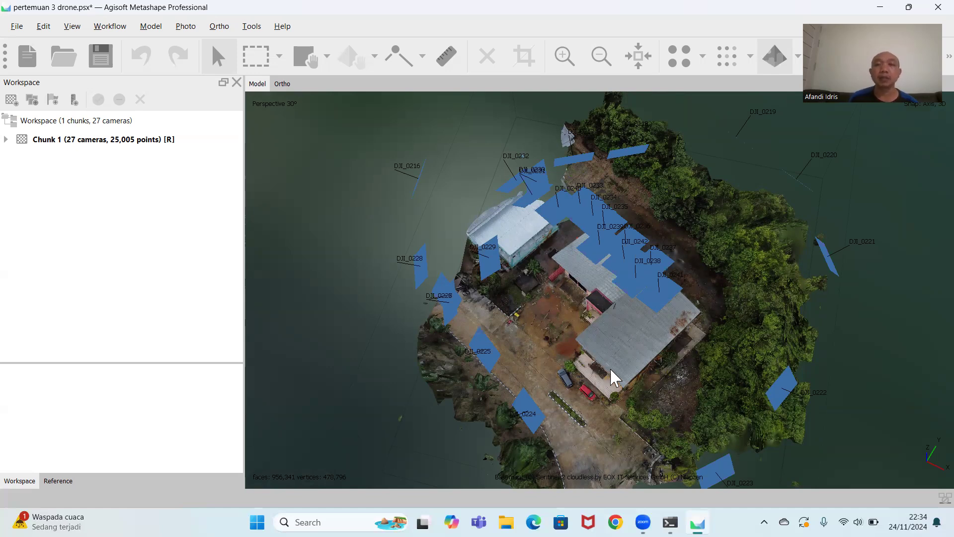
scroll(594, 362, up, 3)
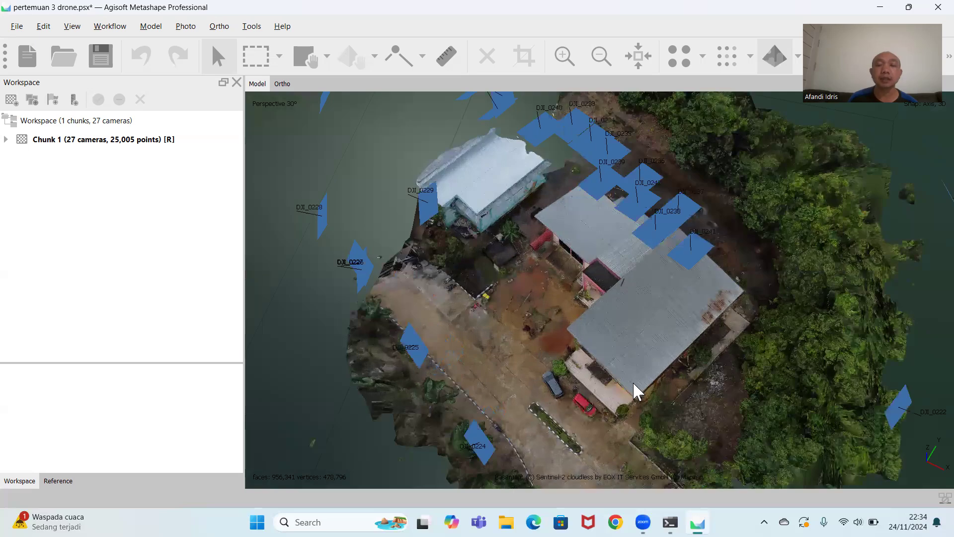
drag(633, 381, 521, 276)
drag(610, 374, 538, 293)
drag(807, 350, 639, 348)
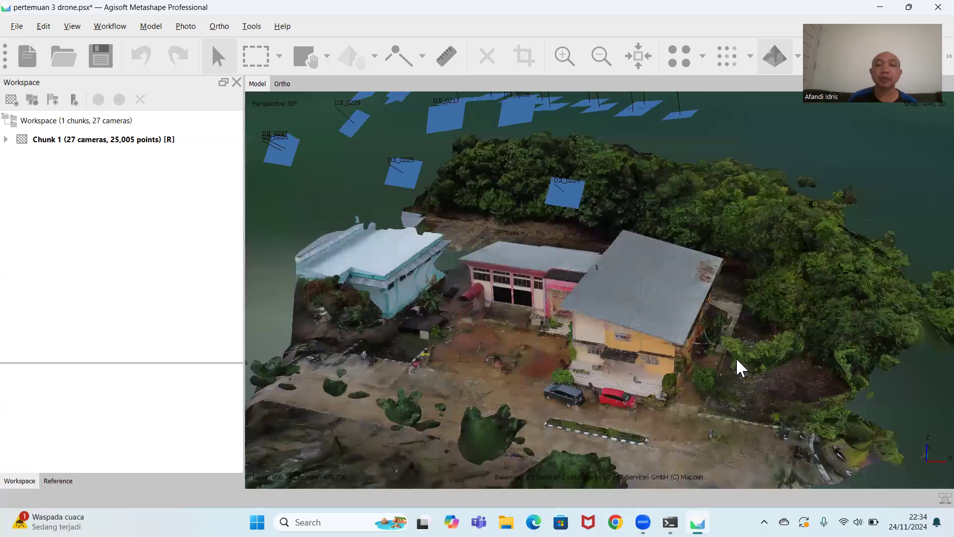
drag(738, 366, 529, 359)
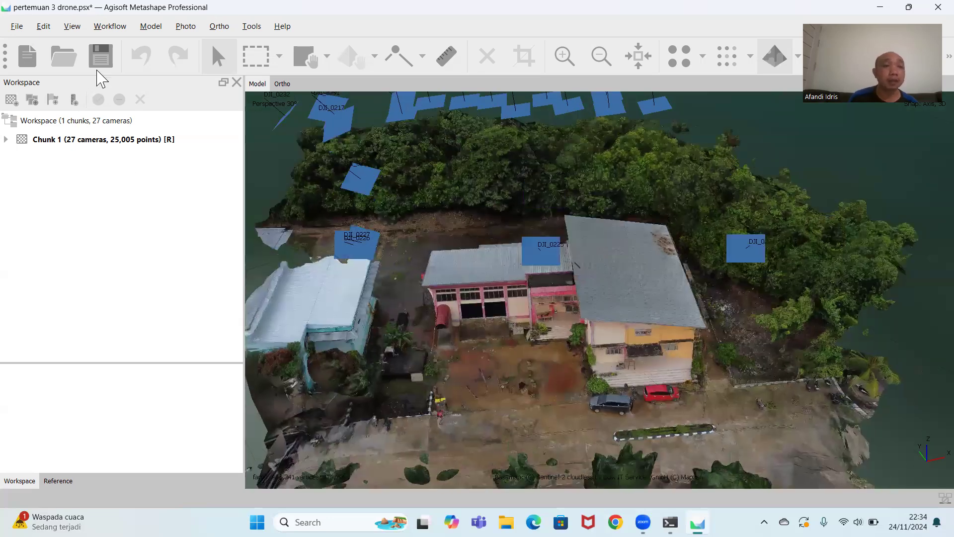
Build a DEM from the dense cloud in geographic WGS 84 (EPSG::4326) projection with interpolation enabled.
click(111, 27)
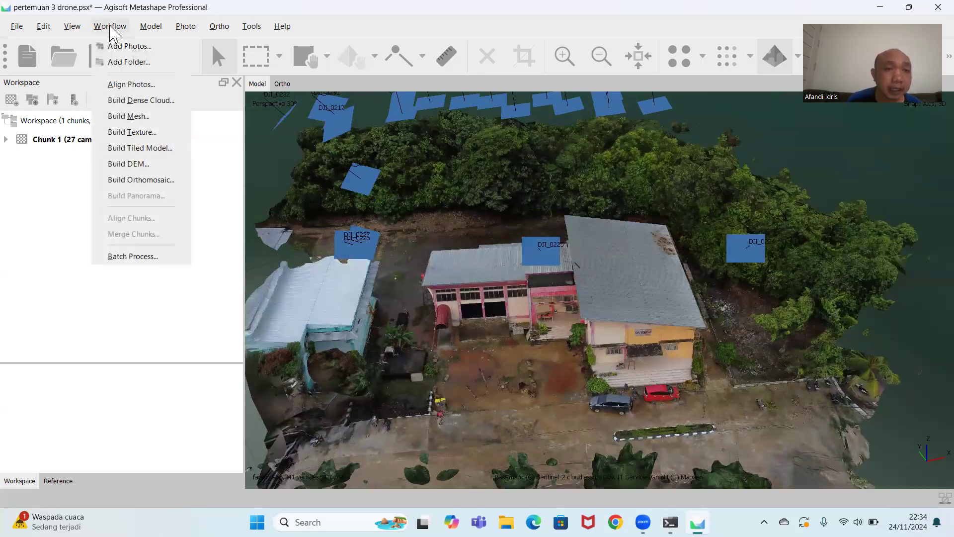
click(133, 169)
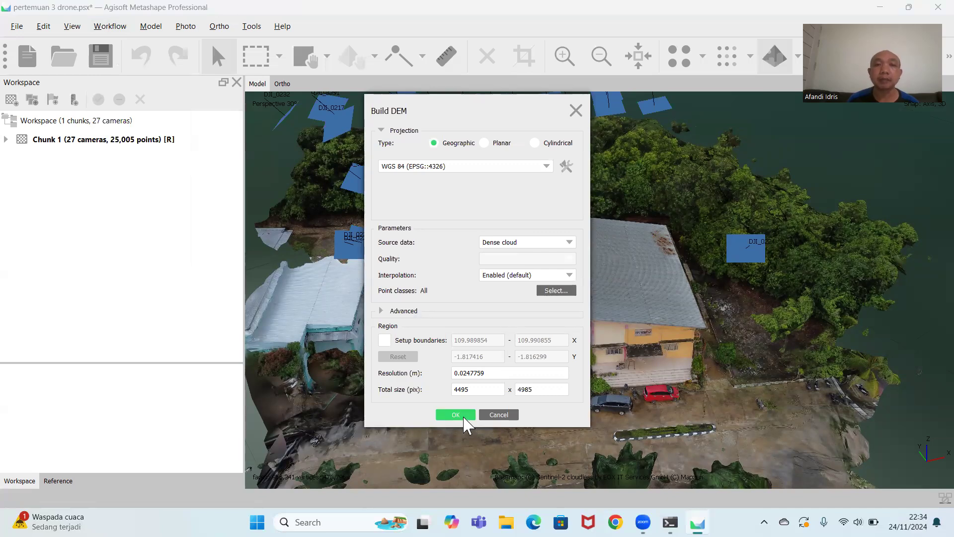
click(455, 415)
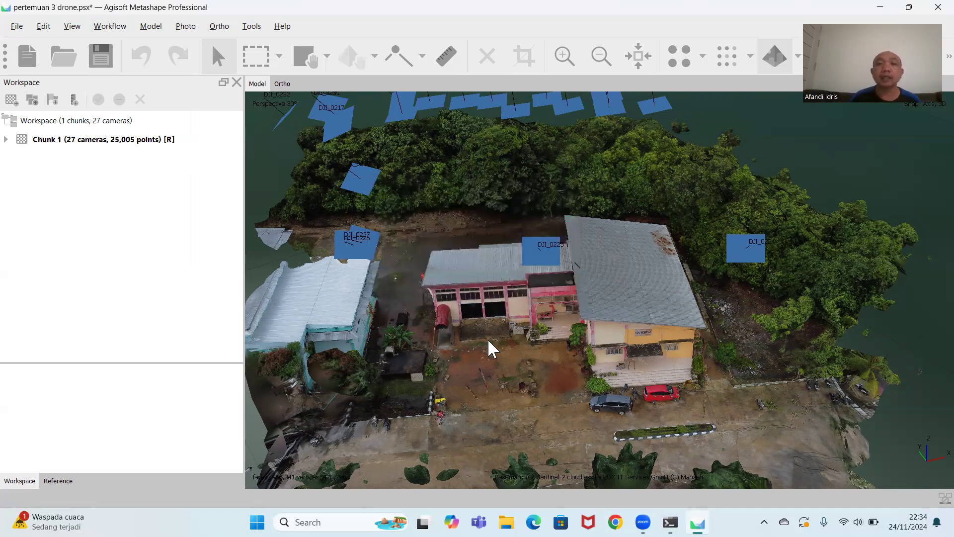
Examine where the site lies on the satellite basemap, from the surrounding town and coastline out to the whole island region.
scroll(638, 255, down, 5)
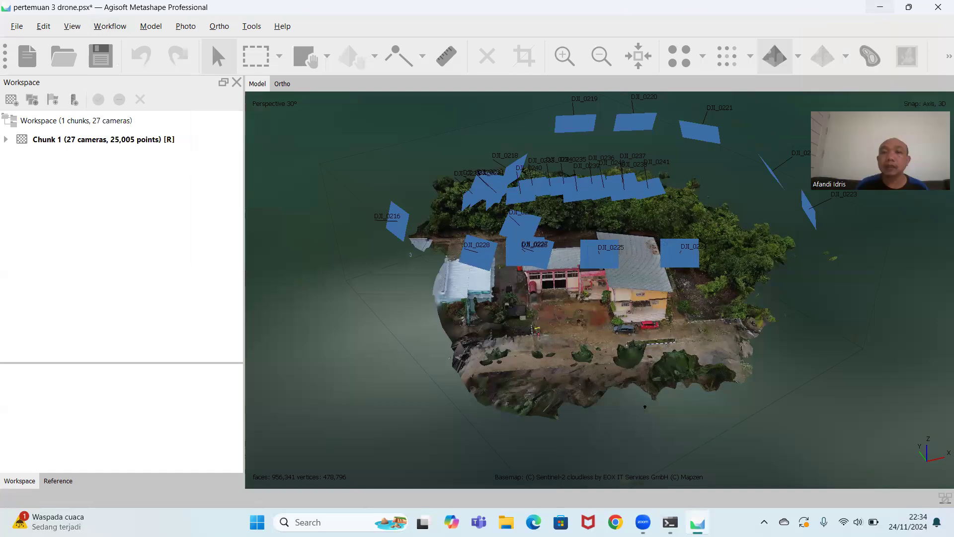
scroll(701, 211, down, 5)
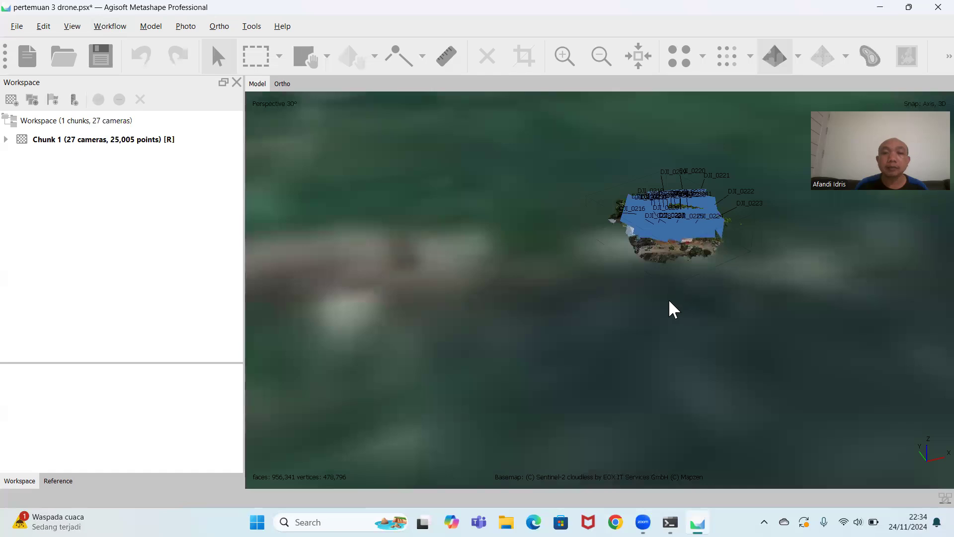
scroll(670, 302, down, 3)
scroll(670, 302, down, 2)
scroll(669, 302, down, 3)
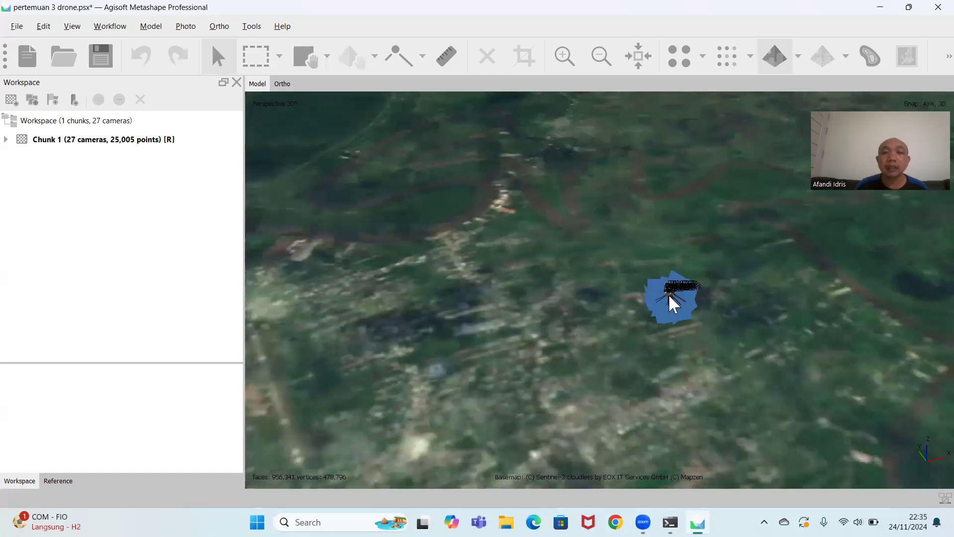
scroll(670, 298, down, 6)
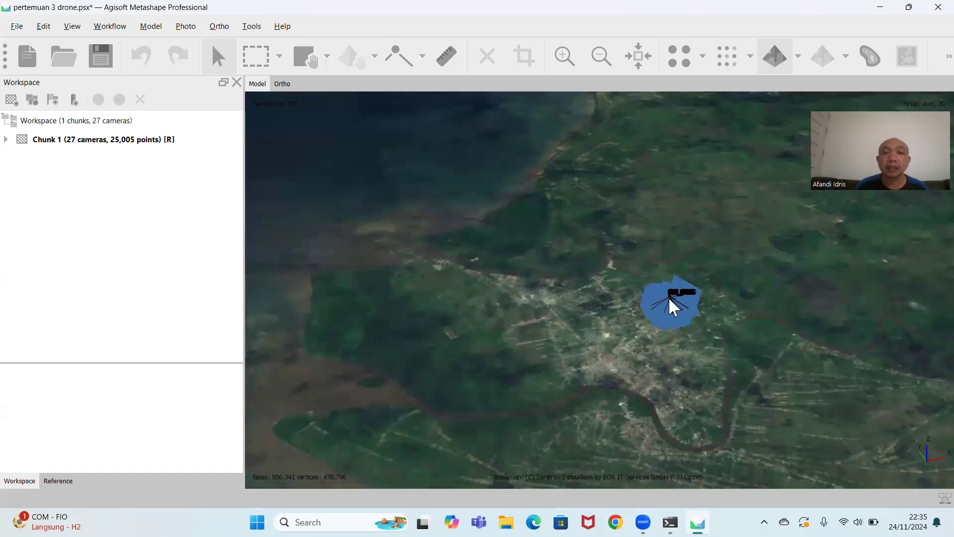
scroll(669, 297, down, 4)
drag(699, 311, 633, 381)
drag(641, 345, 696, 321)
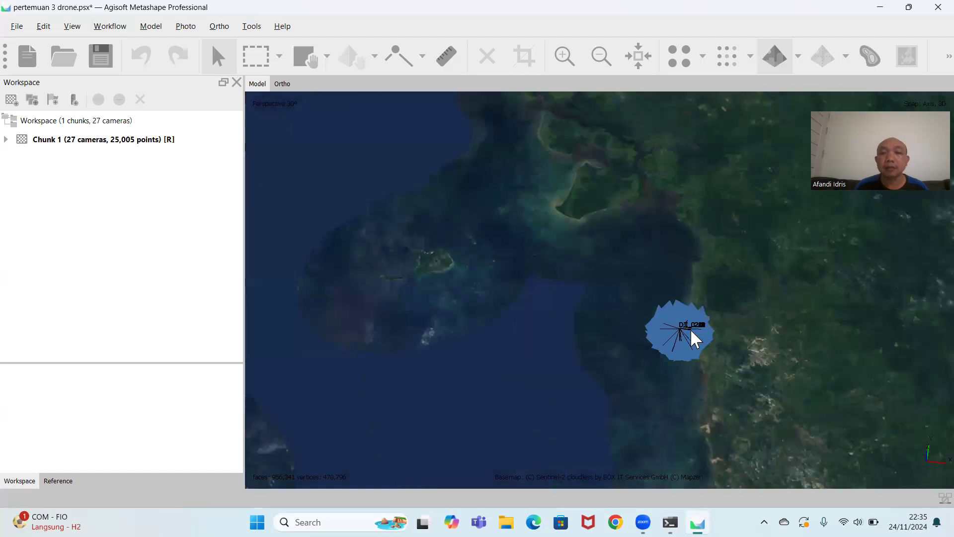
scroll(689, 326, down, 5)
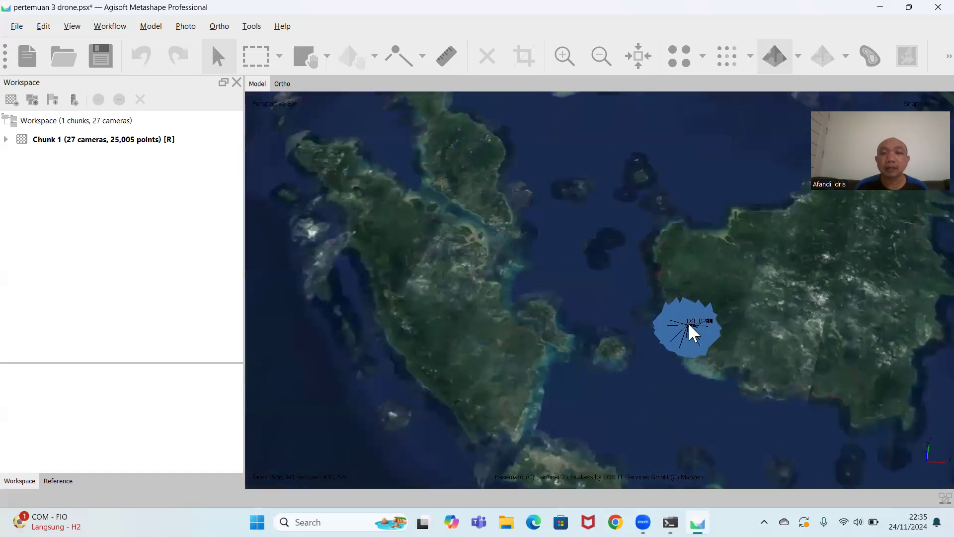
scroll(689, 324, down, 3)
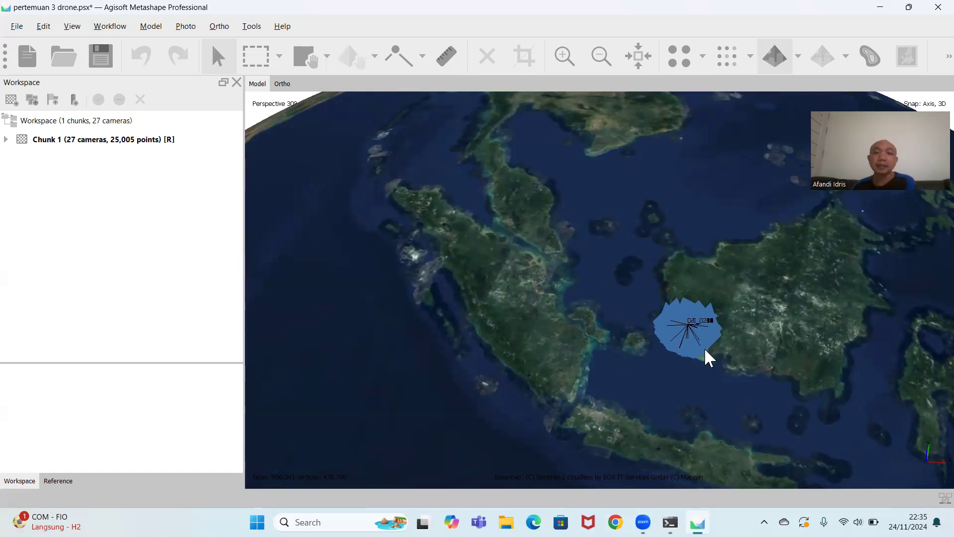
Trace the site's location on the basemap from the coast through the town back to the model seen from above.
scroll(706, 350, up, 10)
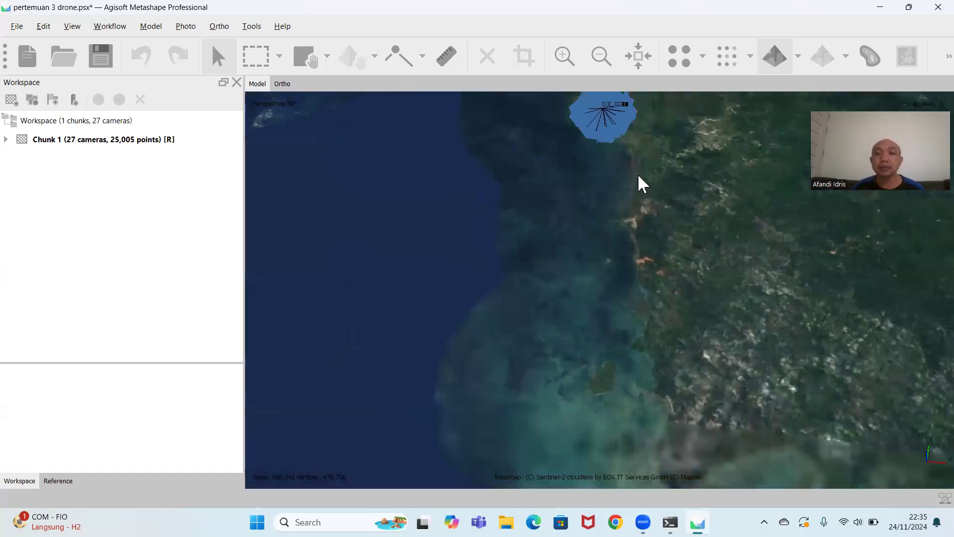
drag(638, 175, 646, 302)
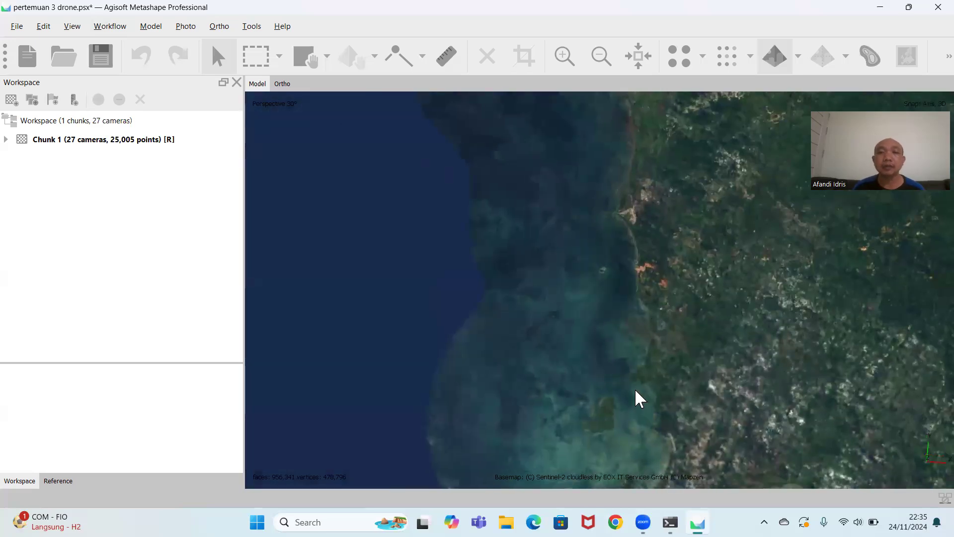
scroll(632, 283, down, 5)
scroll(625, 279, up, 8)
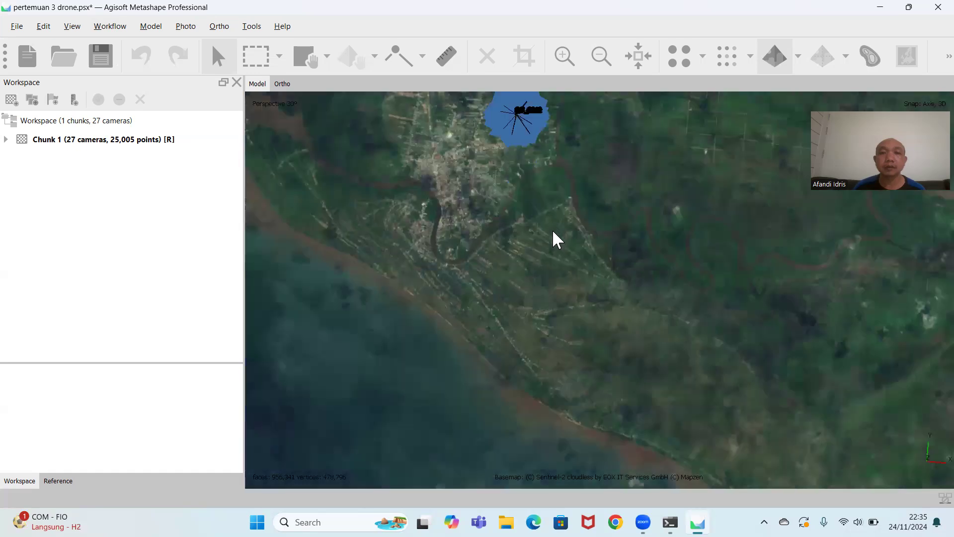
scroll(631, 383, up, 6)
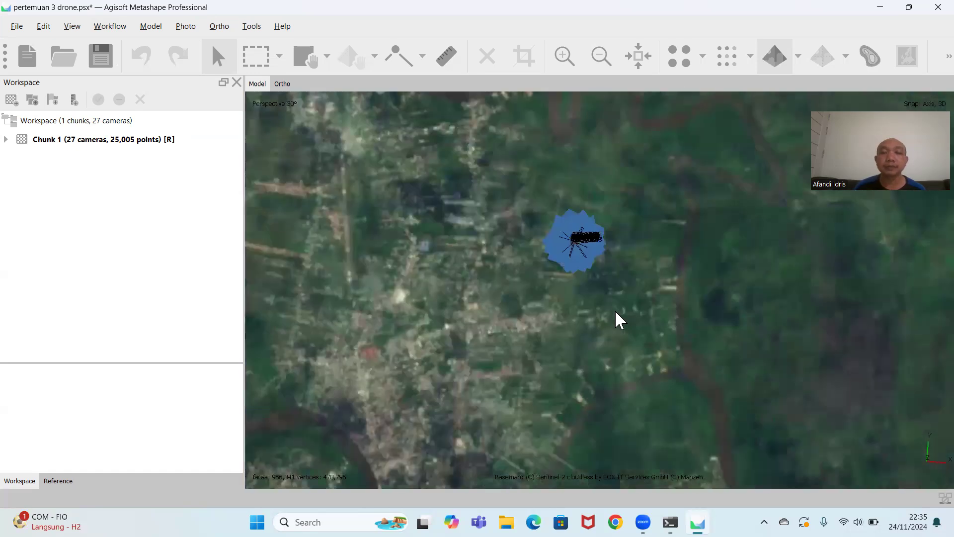
scroll(615, 309, up, 3)
middle_drag(604, 315, 739, 427)
scroll(666, 377, up, 5)
middle_drag(666, 385, 612, 368)
scroll(613, 318, up, 5)
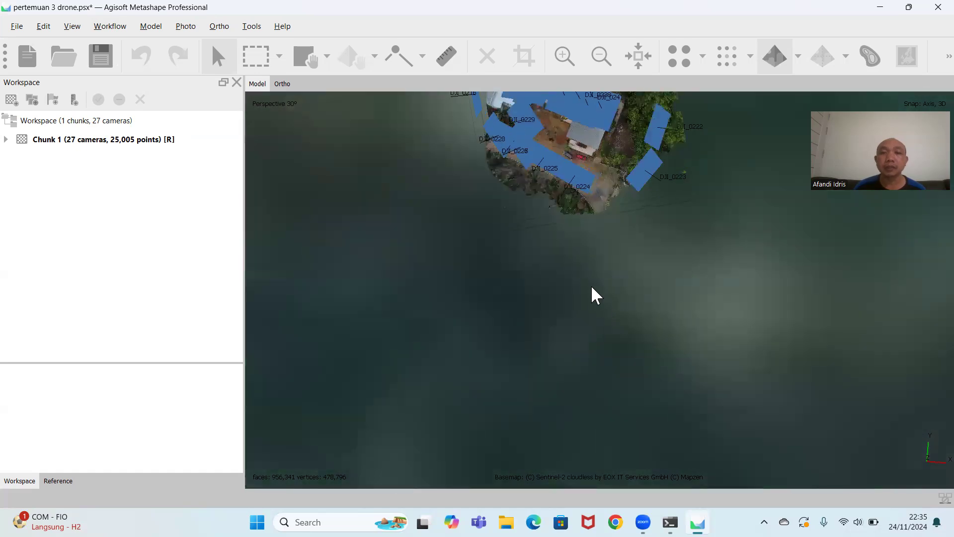
middle_drag(595, 296, 599, 437)
scroll(631, 373, up, 5)
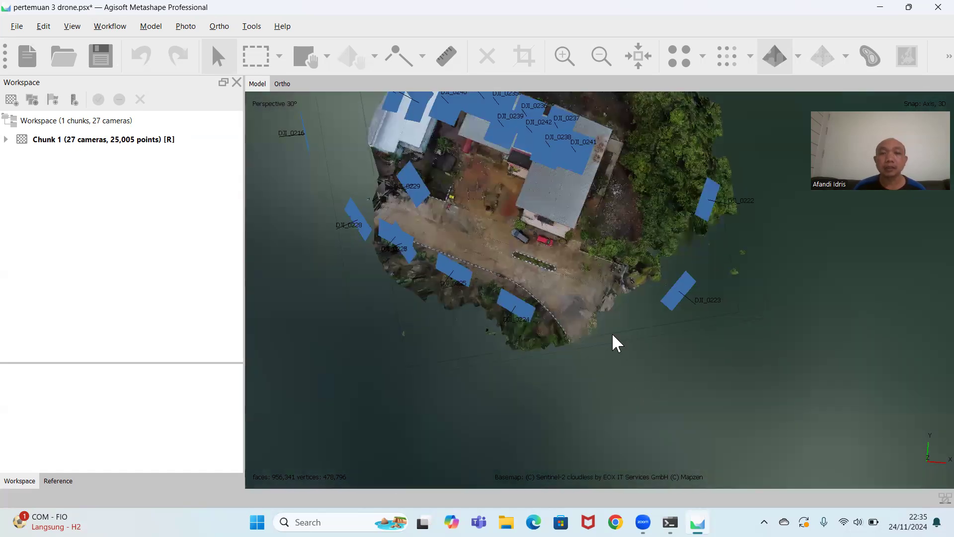
middle_drag(617, 343, 633, 401)
scroll(633, 402, up, 3)
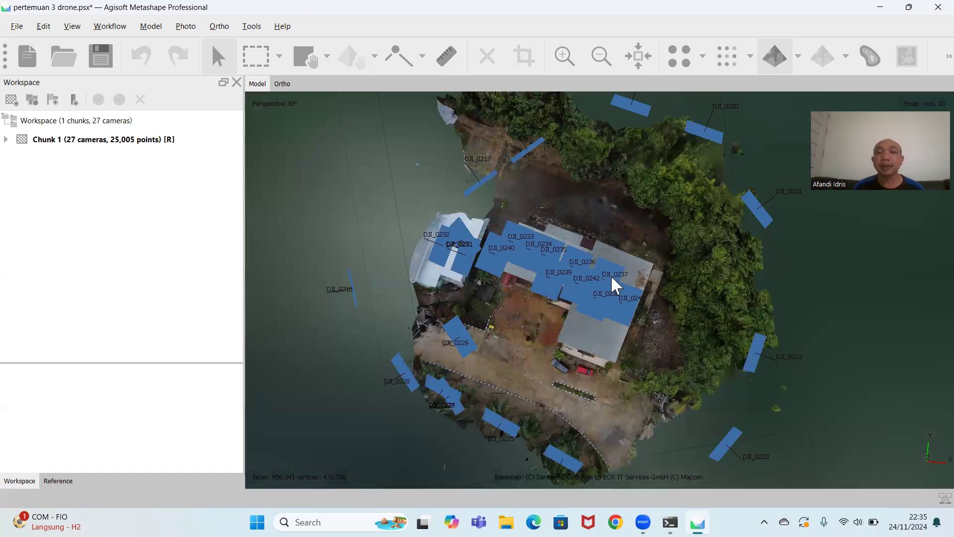
Examine the textured building and camera positions from above, at ground level on the front and from the rear side.
scroll(607, 292, up, 2)
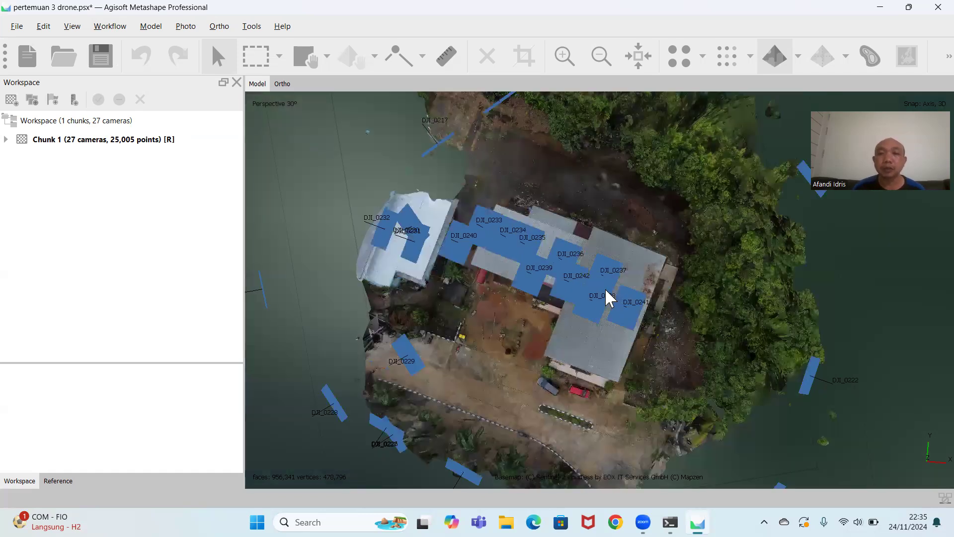
scroll(610, 408, up, 2)
scroll(613, 341, up, 1)
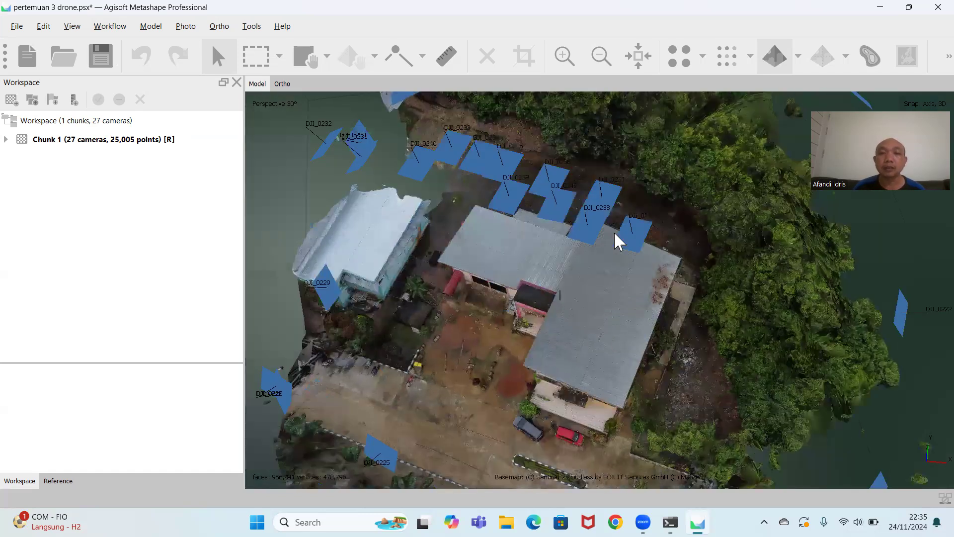
drag(622, 173, 623, 127)
drag(685, 338, 657, 342)
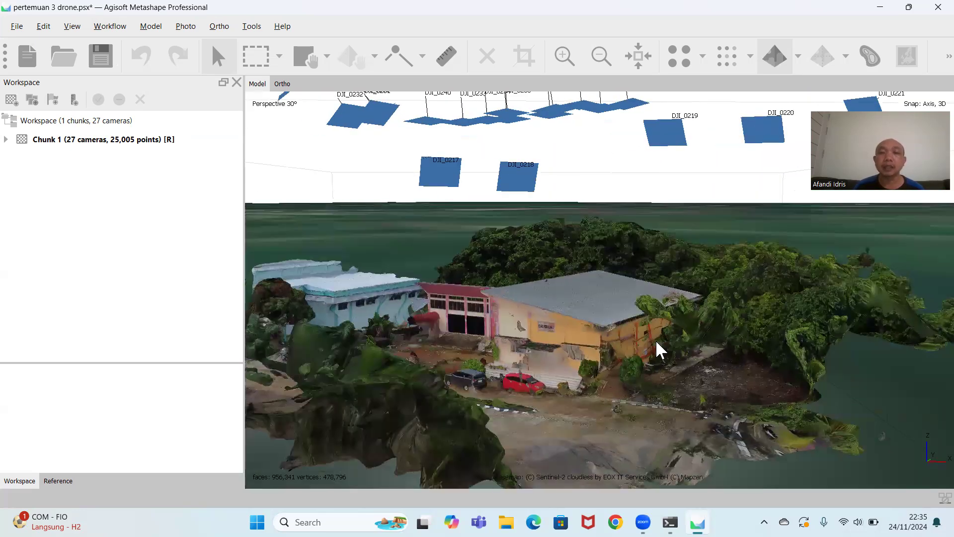
drag(552, 343, 703, 339)
drag(630, 363, 691, 377)
drag(917, 356, 923, 336)
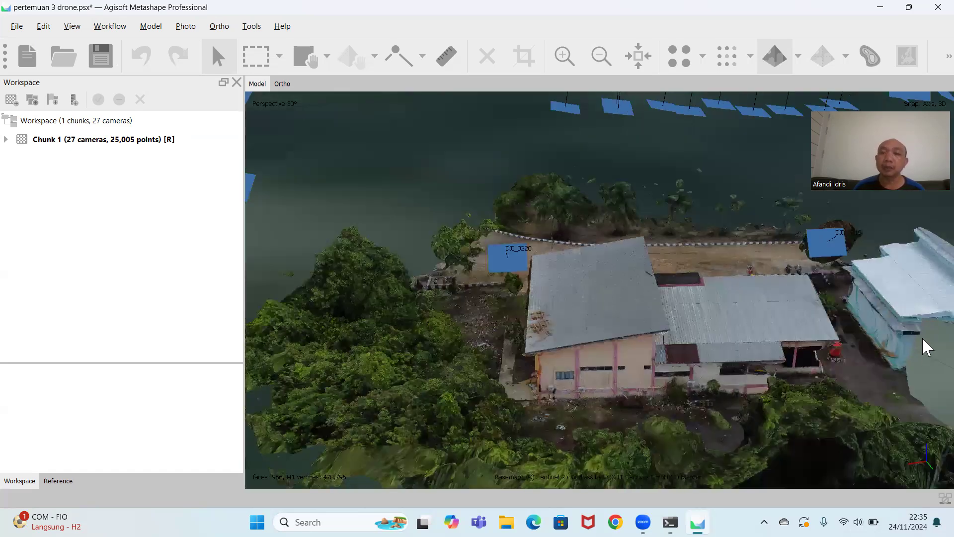
scroll(723, 317, down, 8)
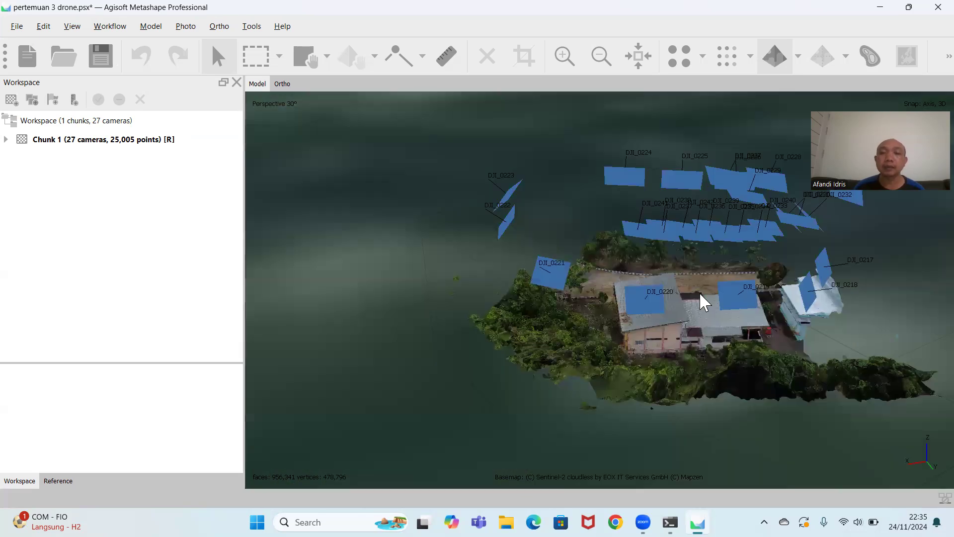
drag(694, 329, 618, 271)
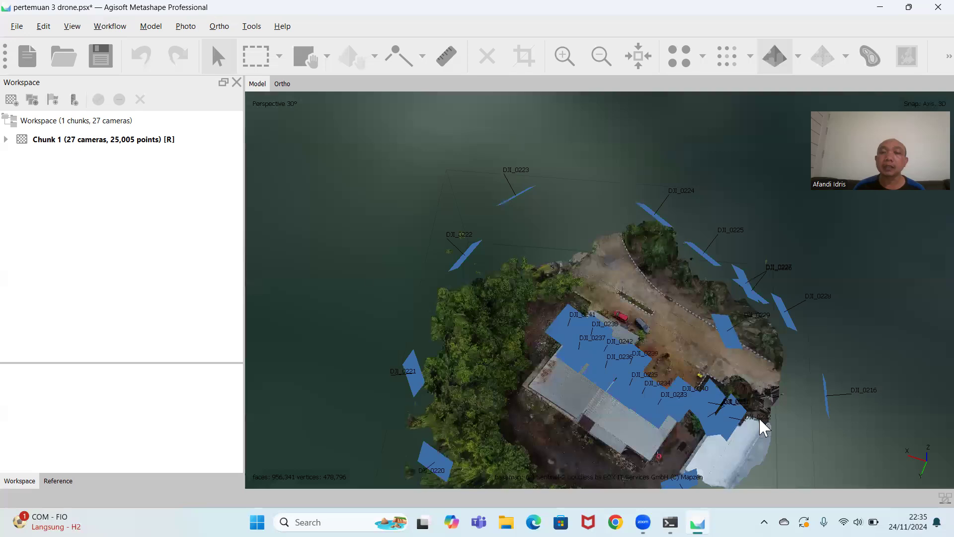
Examine the textured site from overhead, closing in on the building roofs, courtyard and driveway.
drag(595, 437, 739, 349)
scroll(718, 317, down, 3)
scroll(725, 341, up, 5)
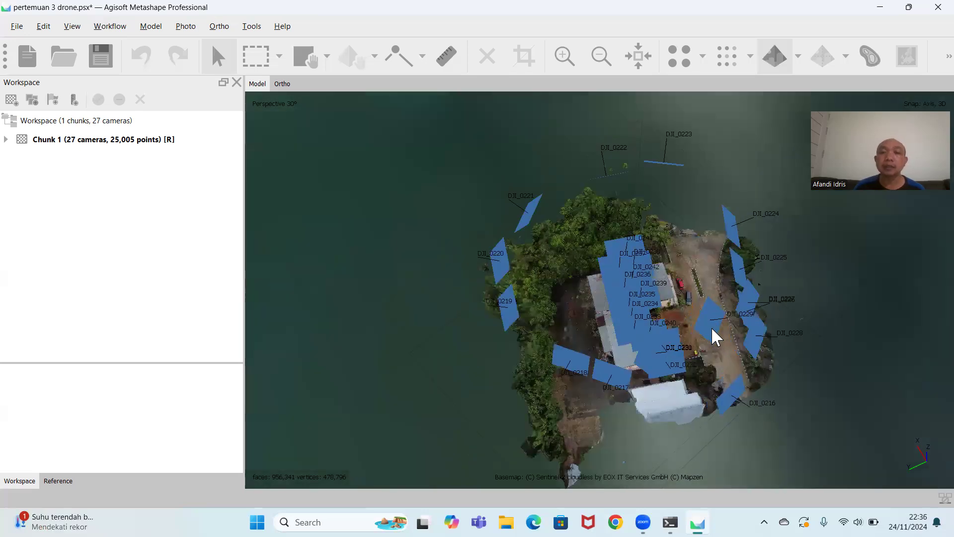
middle_drag(732, 374, 613, 415)
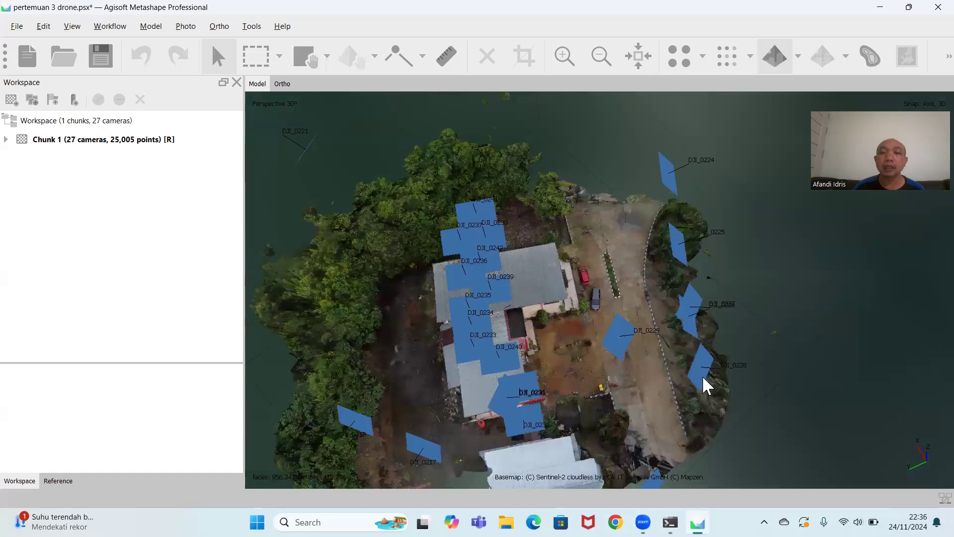
middle_drag(722, 362, 731, 348)
scroll(735, 316, up, 3)
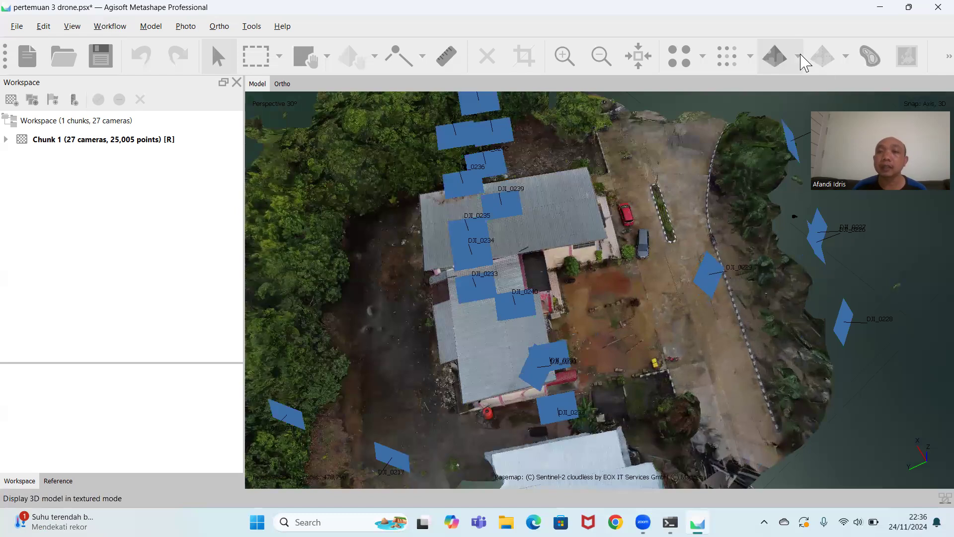
Display the 3D model in solid mode and examine the untextured building and surrounding terrain from several angles.
click(798, 56)
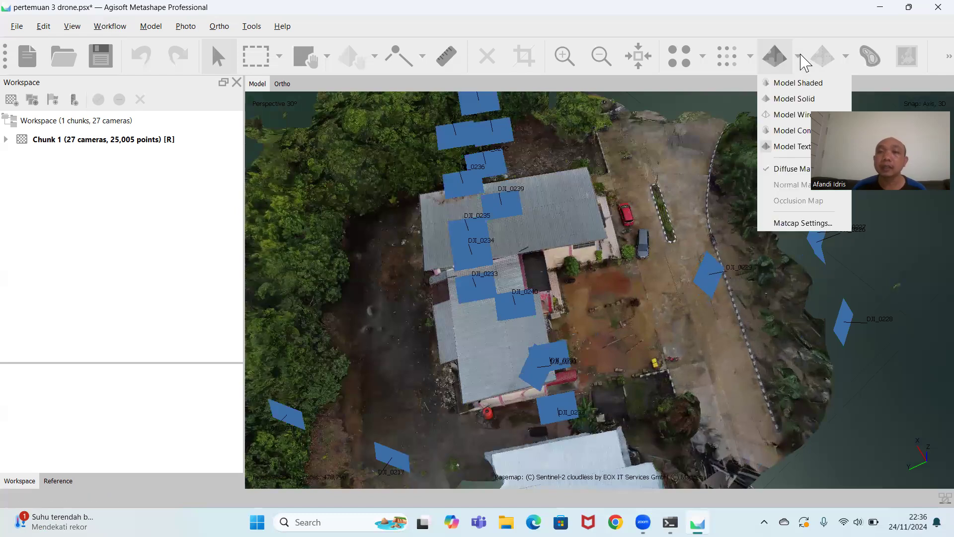
click(790, 103)
drag(571, 377, 630, 409)
scroll(820, 349, up, 3)
drag(819, 351, 912, 392)
drag(611, 295, 529, 346)
drag(590, 381, 650, 256)
drag(643, 350, 603, 315)
scroll(639, 300, down, 3)
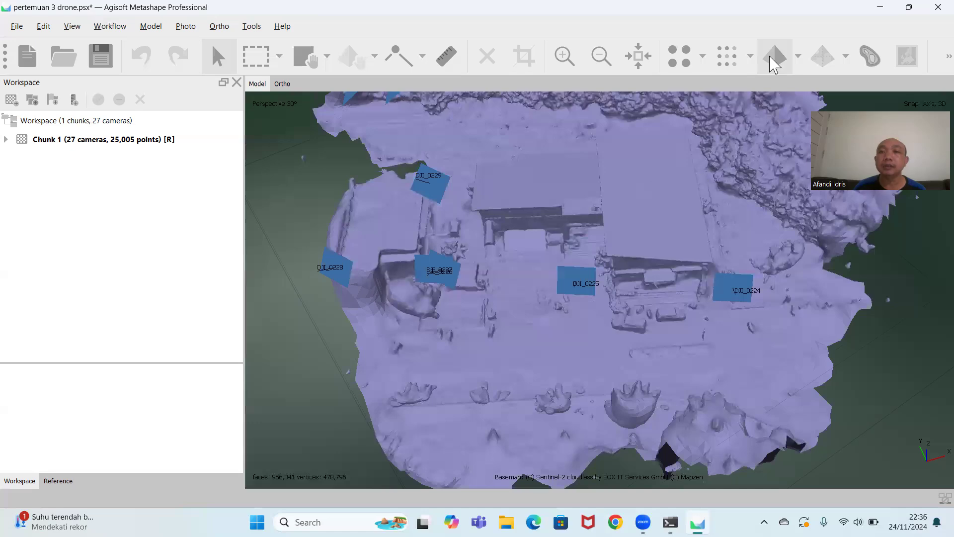
Display the 3D model as a wireframe and examine the mesh of the building front, vegetation and ground.
click(797, 56)
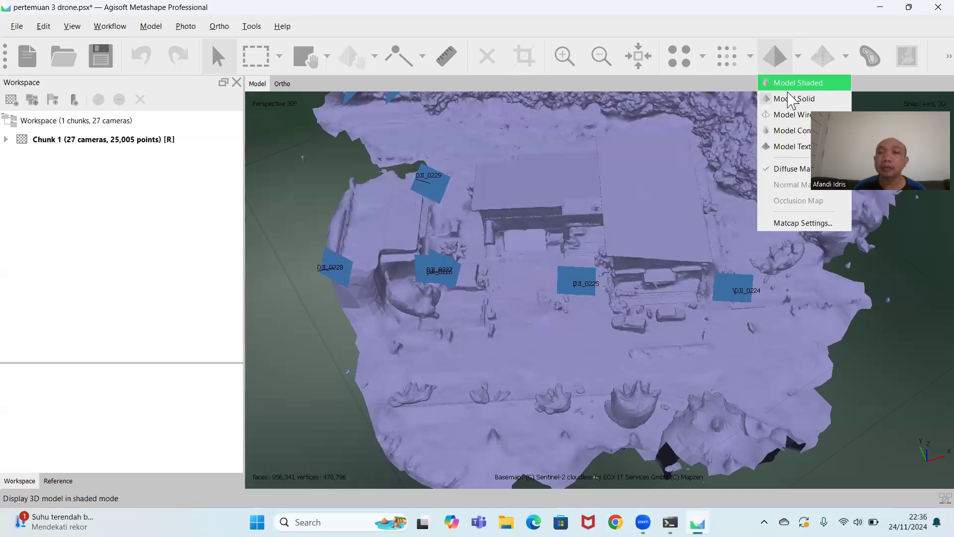
click(791, 119)
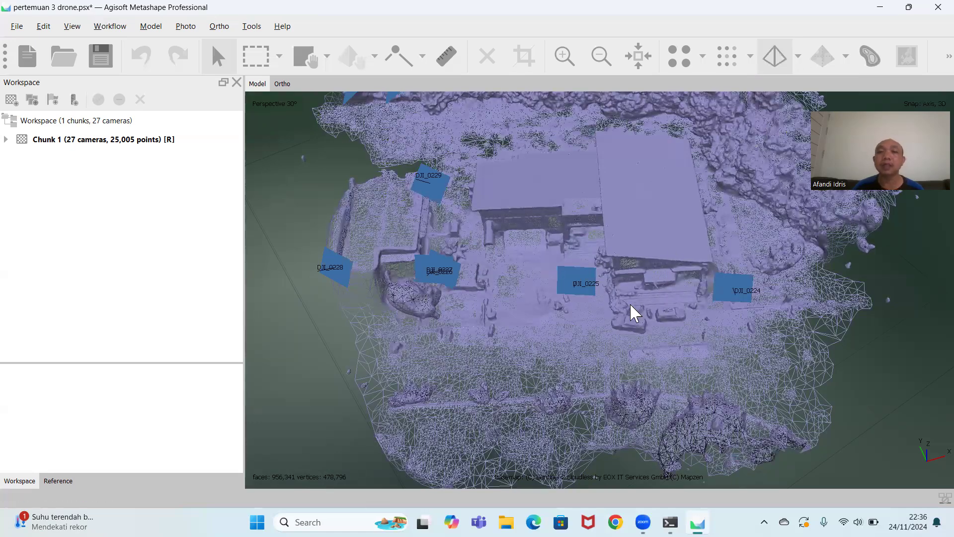
scroll(617, 302, up, 2)
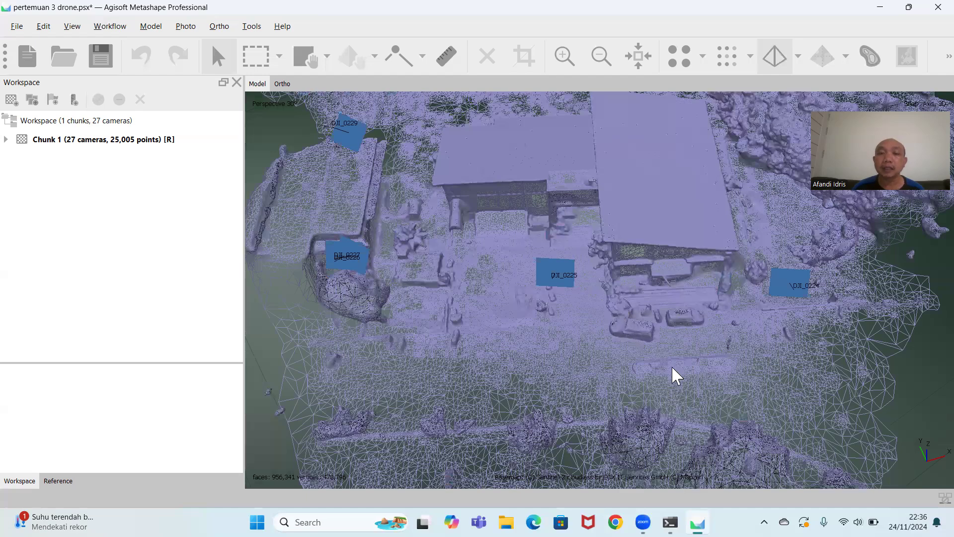
drag(679, 288, 681, 262)
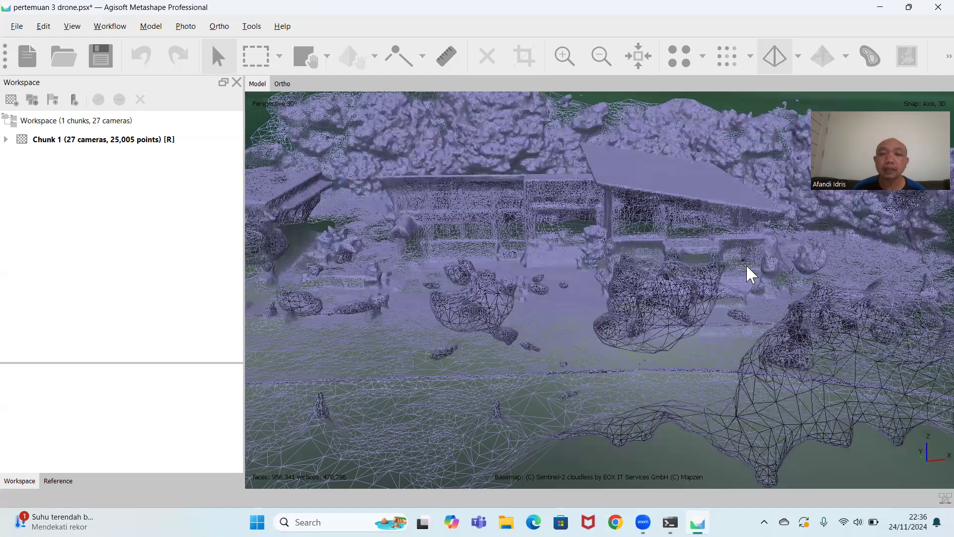
drag(515, 341, 589, 298)
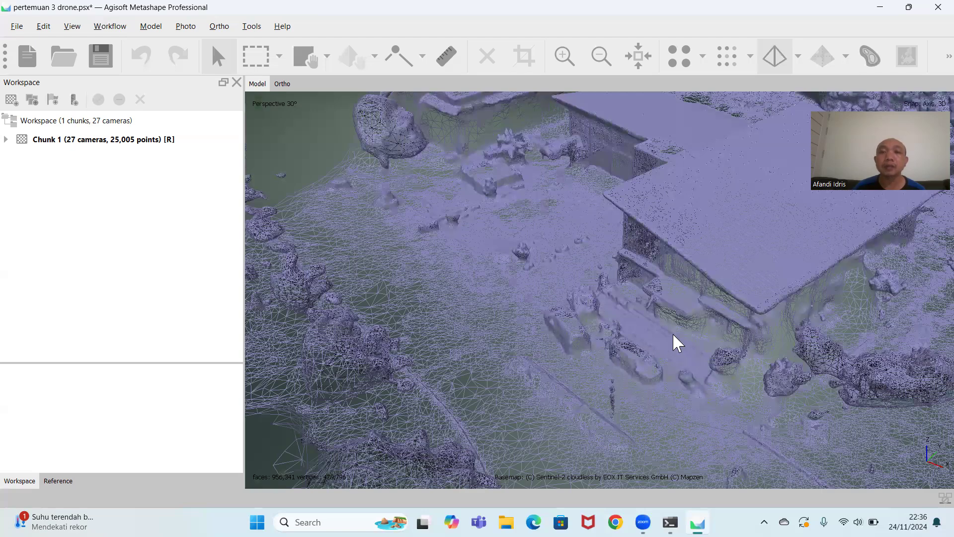
scroll(673, 332, down, 4)
drag(542, 330, 571, 359)
drag(658, 390, 777, 194)
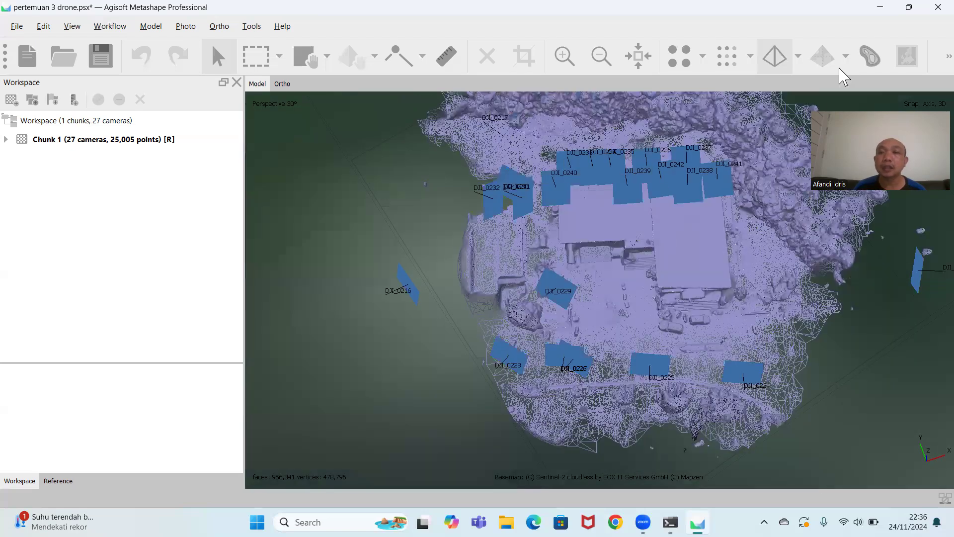
Color the 3D model by confidence and examine the roofs, building front and outer edges of the mesh.
click(797, 57)
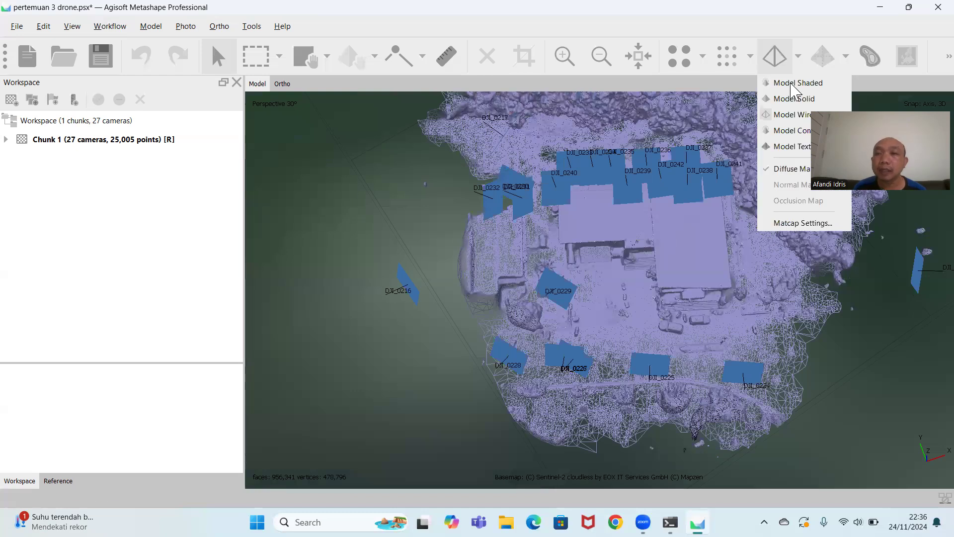
click(795, 131)
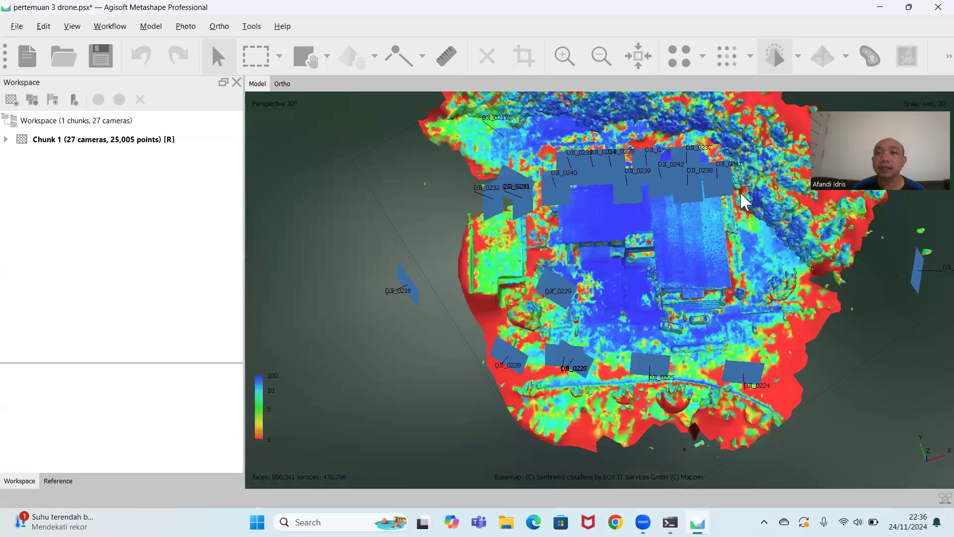
scroll(664, 311, up, 3)
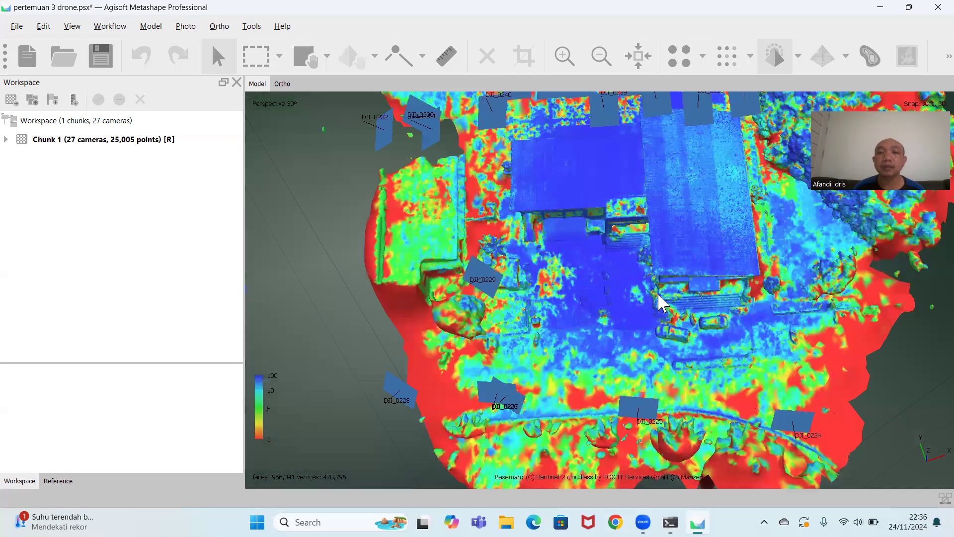
drag(663, 214, 651, 162)
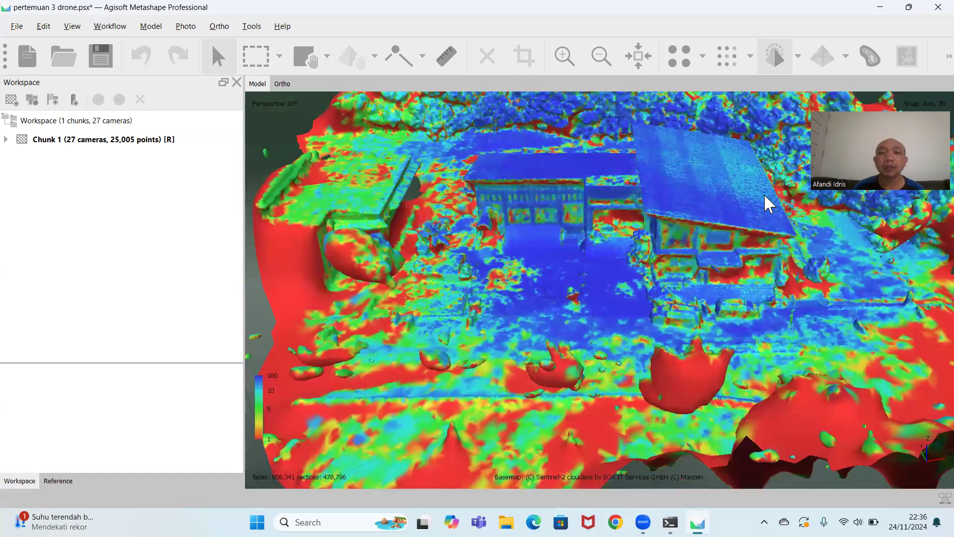
drag(819, 192, 594, 263)
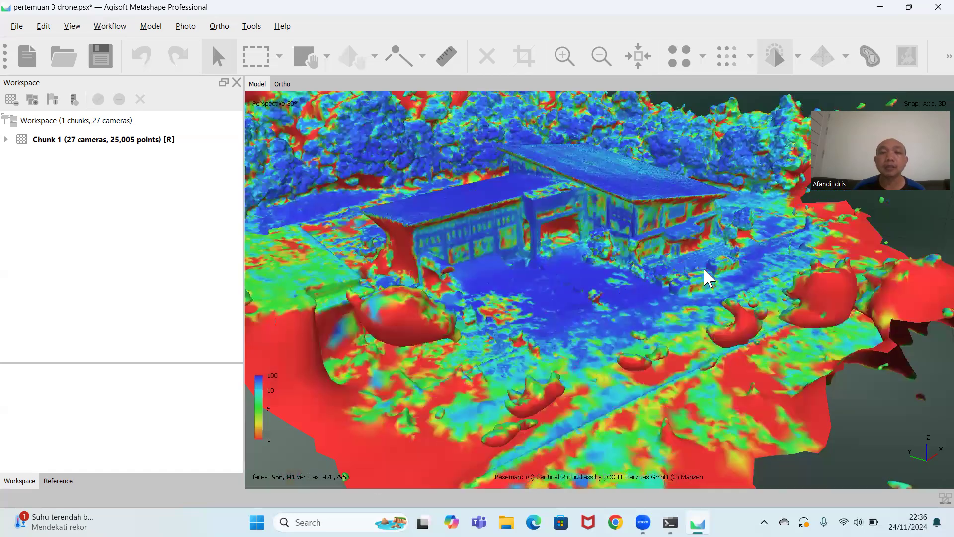
drag(704, 268, 747, 308)
drag(570, 309, 566, 239)
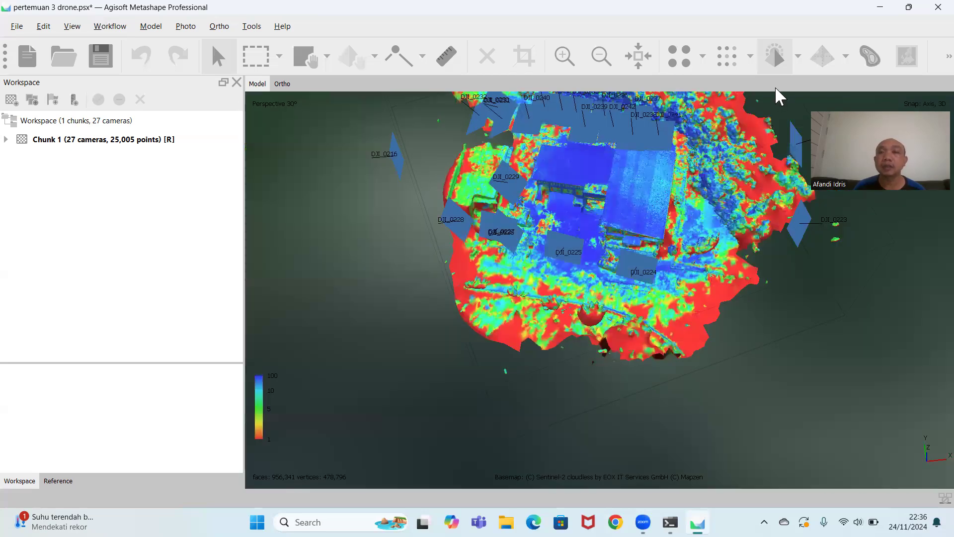
Return the 3D model to textured display and examine the building front, parked cars and driveway.
click(798, 56)
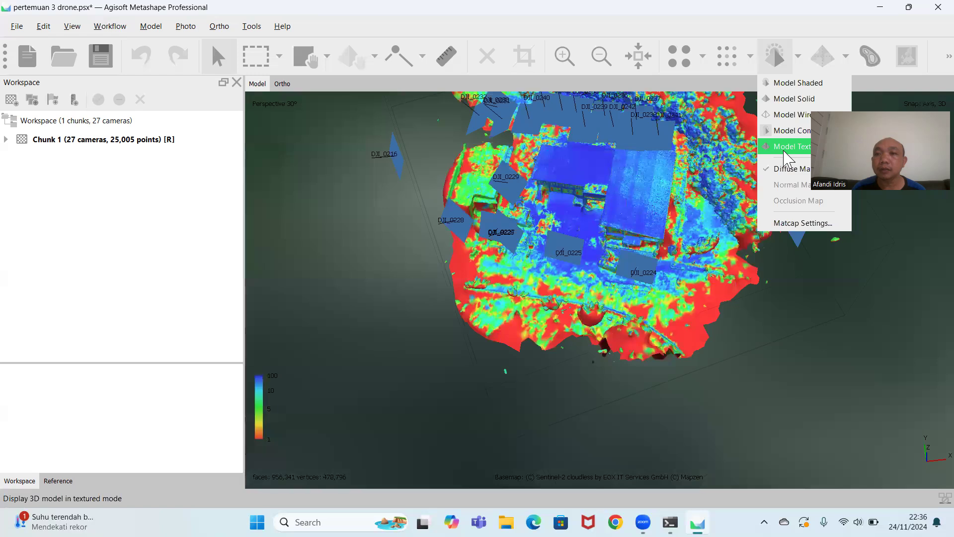
click(791, 147)
scroll(625, 265, up, 5)
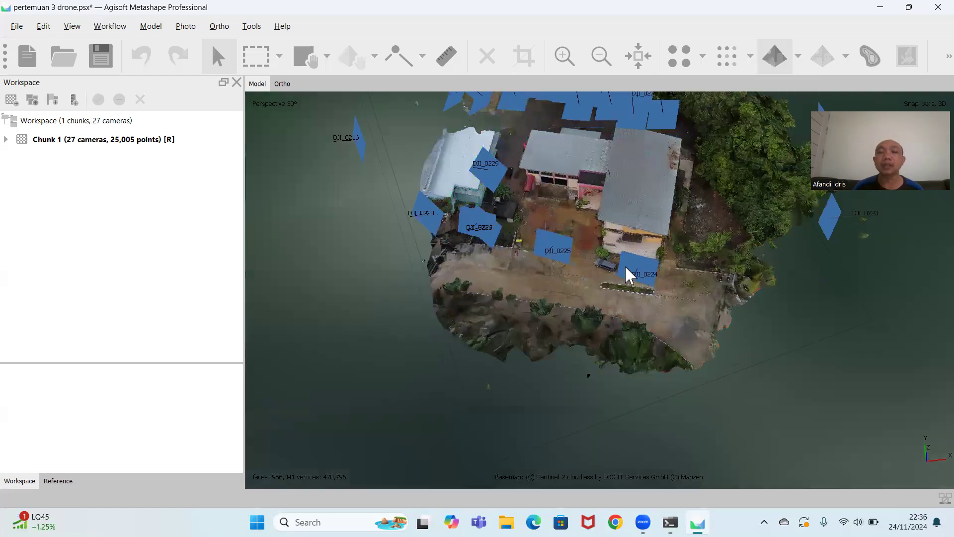
drag(593, 218, 488, 313)
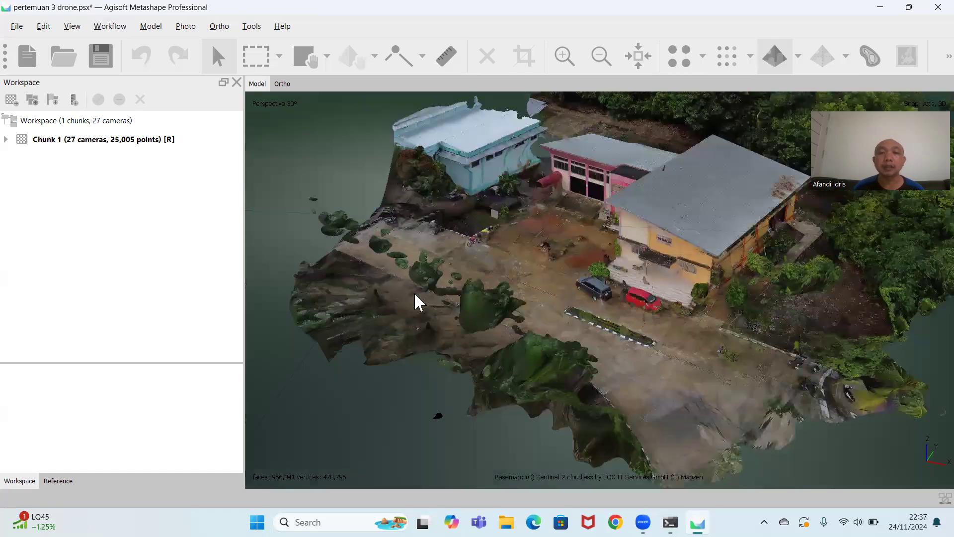
drag(415, 300, 462, 189)
drag(532, 341, 517, 193)
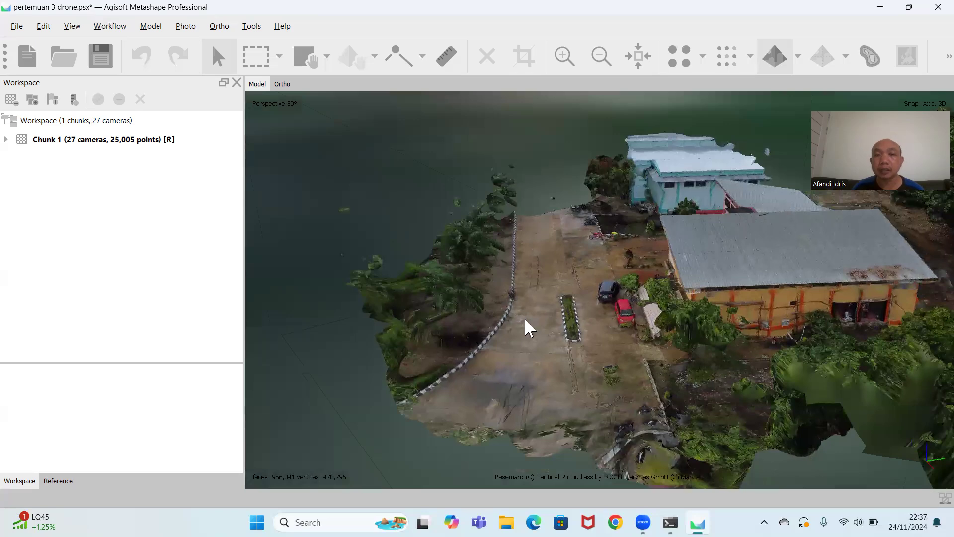
scroll(706, 333, up, 5)
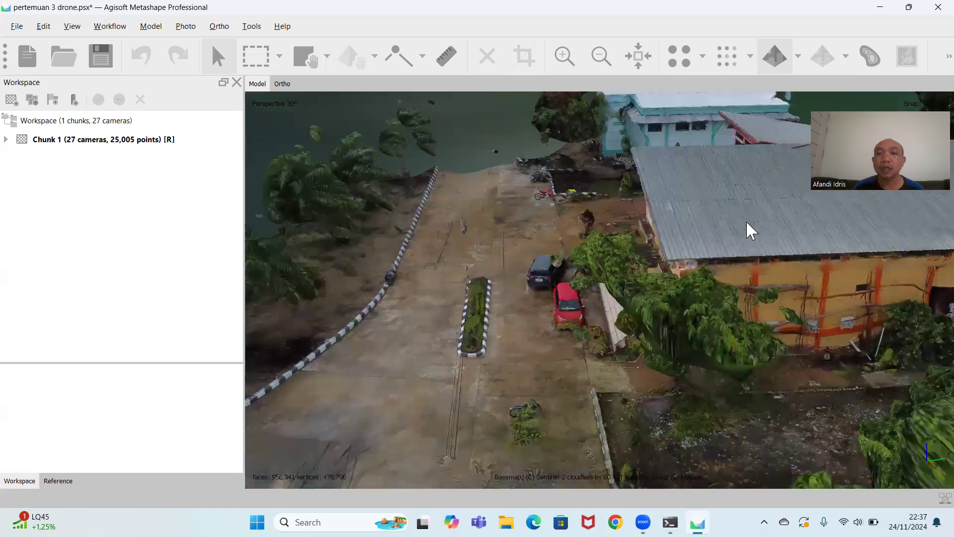
drag(589, 302, 664, 371)
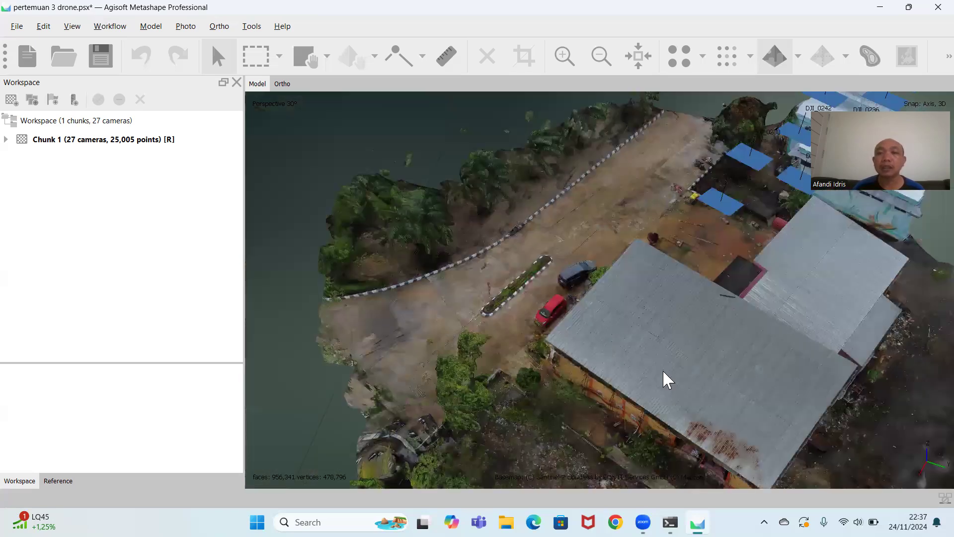
Examine the rear of the textured building and its roofs from above together with the camera positions.
scroll(679, 419, down, 4)
drag(500, 345, 645, 365)
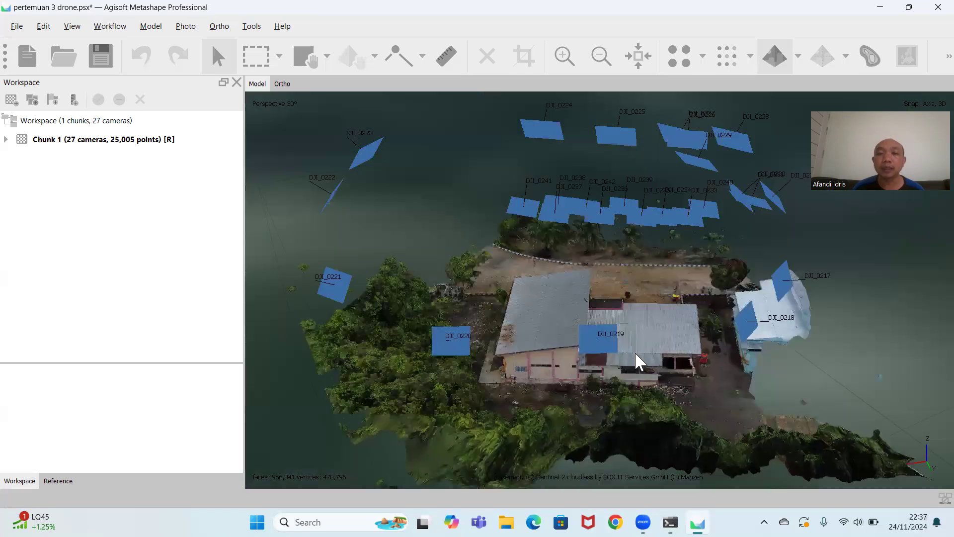
scroll(634, 337, down, 3)
drag(634, 313, 633, 390)
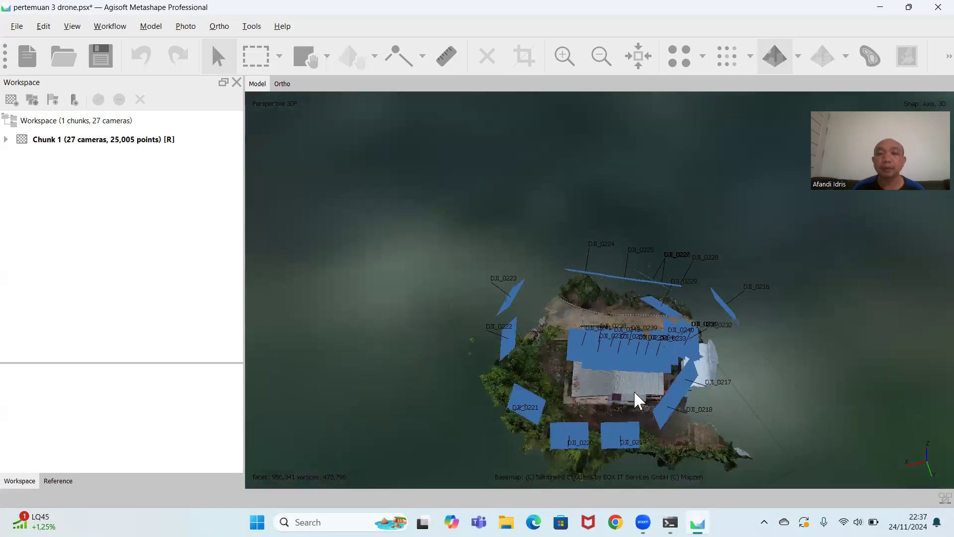
scroll(634, 390, up, 5)
scroll(619, 272, up, 2)
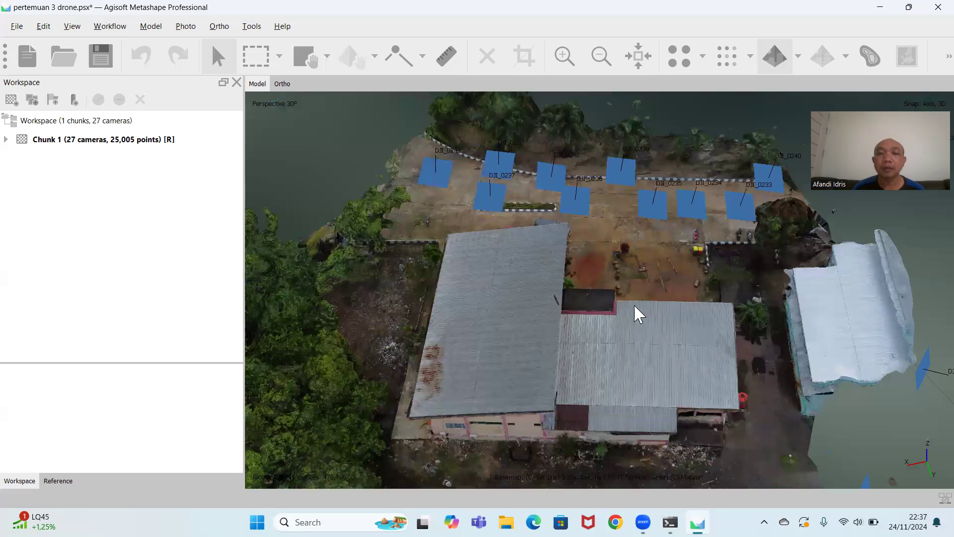
middle_drag(634, 304, 664, 177)
drag(664, 174, 666, 278)
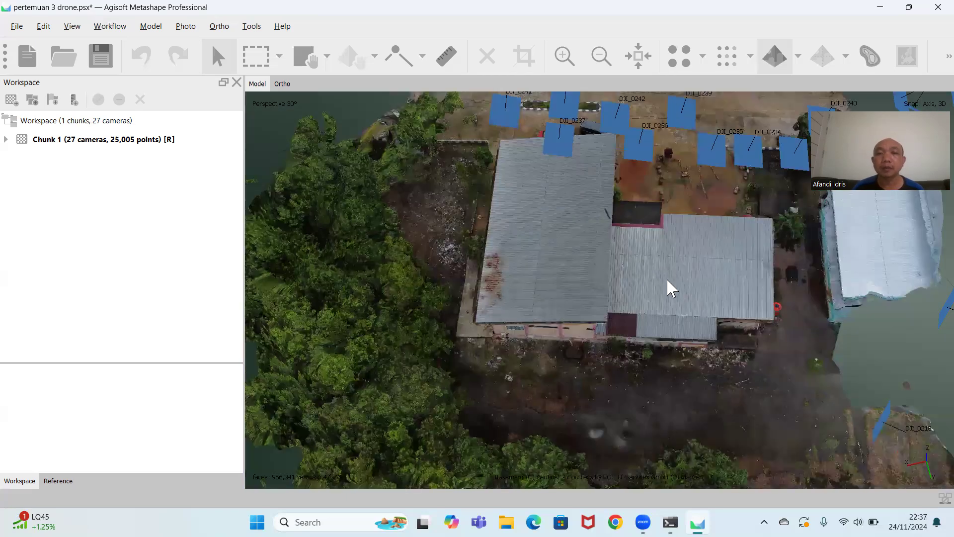
scroll(667, 272, down, 2)
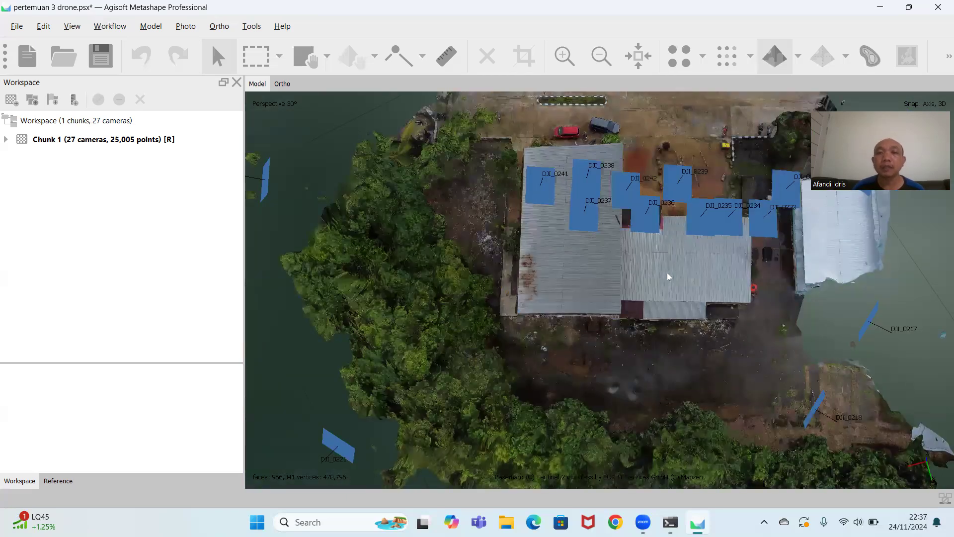
scroll(666, 270, up, 2)
middle_drag(621, 297, 597, 358)
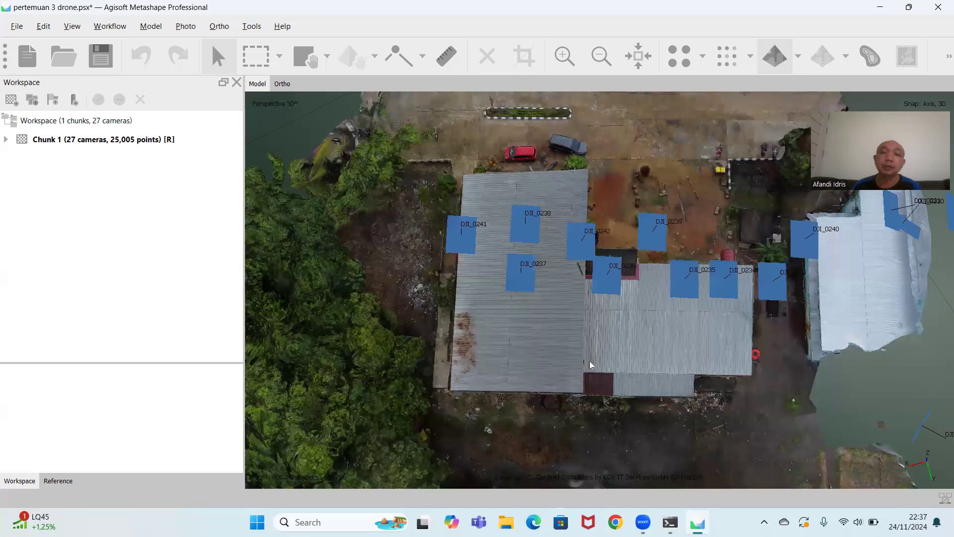
Examine the textured building's rear wall, side wall and front facade at a low angle, ending with an overhead view.
scroll(606, 389, up, 1)
drag(606, 301, 629, 189)
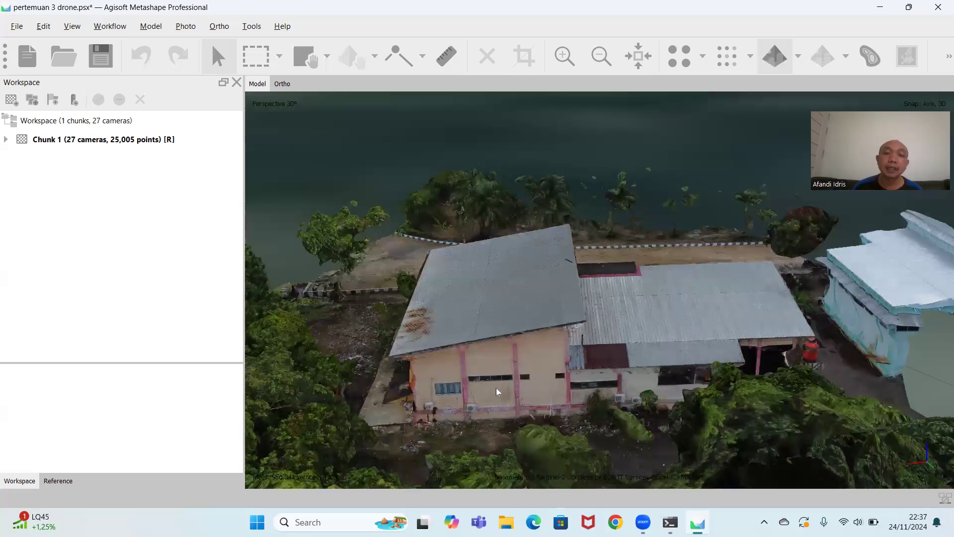
drag(495, 386, 547, 391)
drag(491, 379, 557, 393)
drag(653, 396, 689, 381)
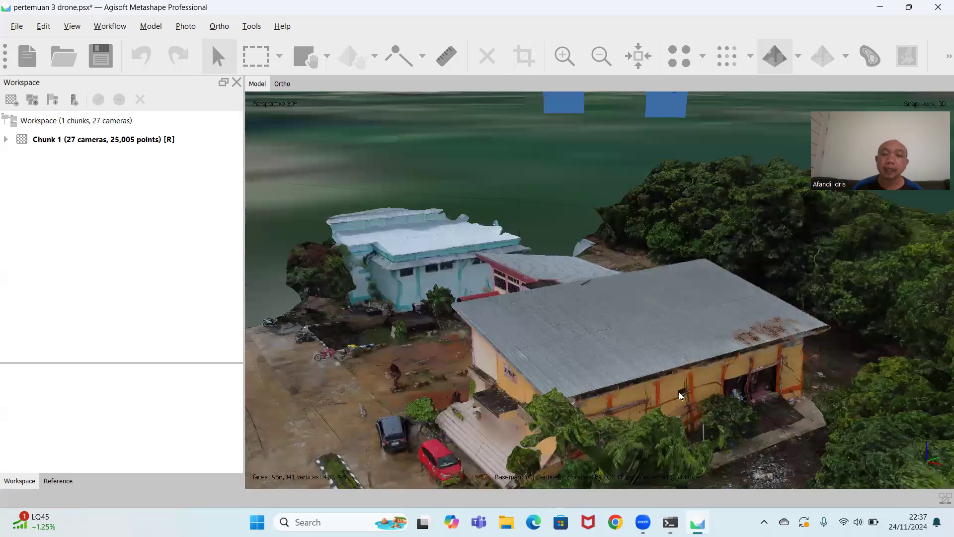
drag(655, 400, 791, 395)
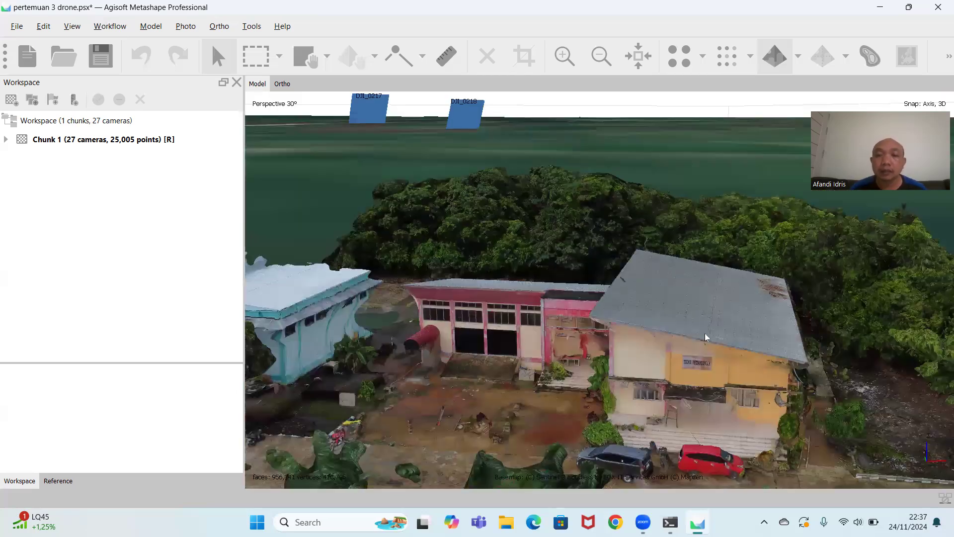
drag(705, 334, 498, 329)
drag(655, 271, 652, 371)
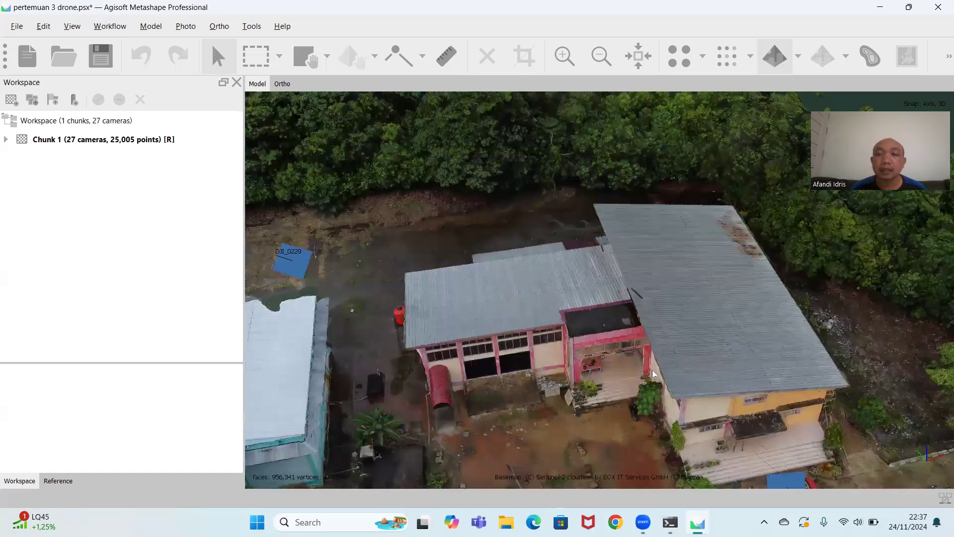
drag(594, 400, 658, 359)
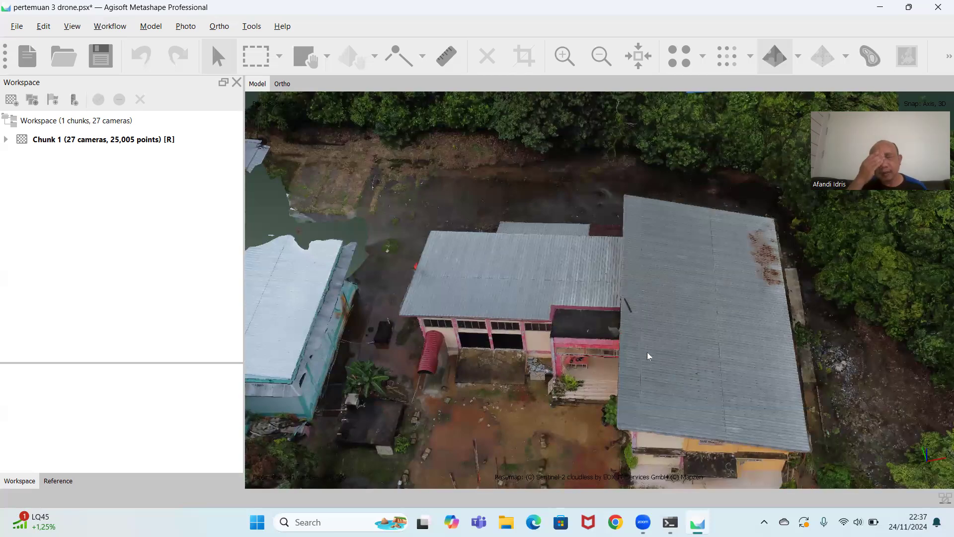
drag(667, 263, 653, 305)
scroll(658, 316, down, 5)
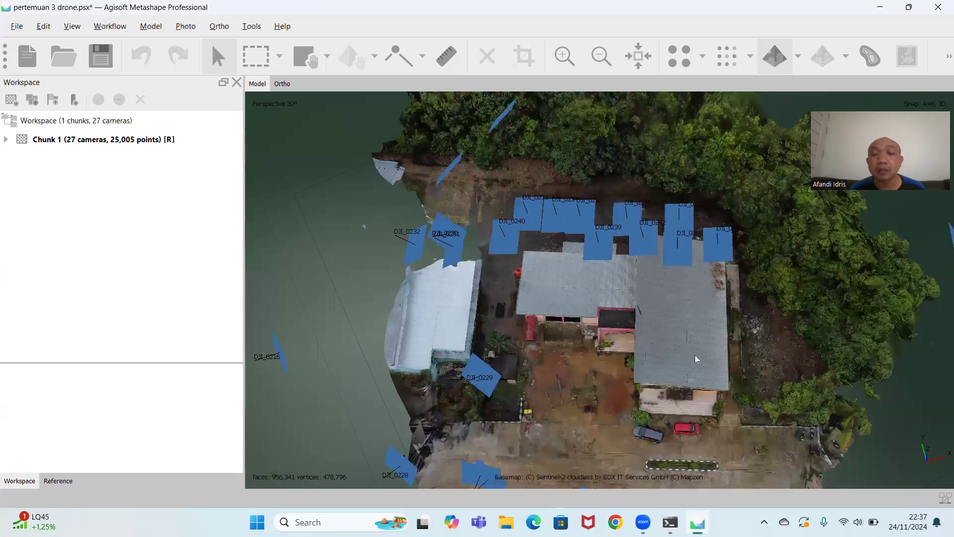
Draw a closed 8-vertex polygon tracing the outer edge of the main building's L-shaped grey roof, viewed from overhead.
scroll(680, 346, up, 2)
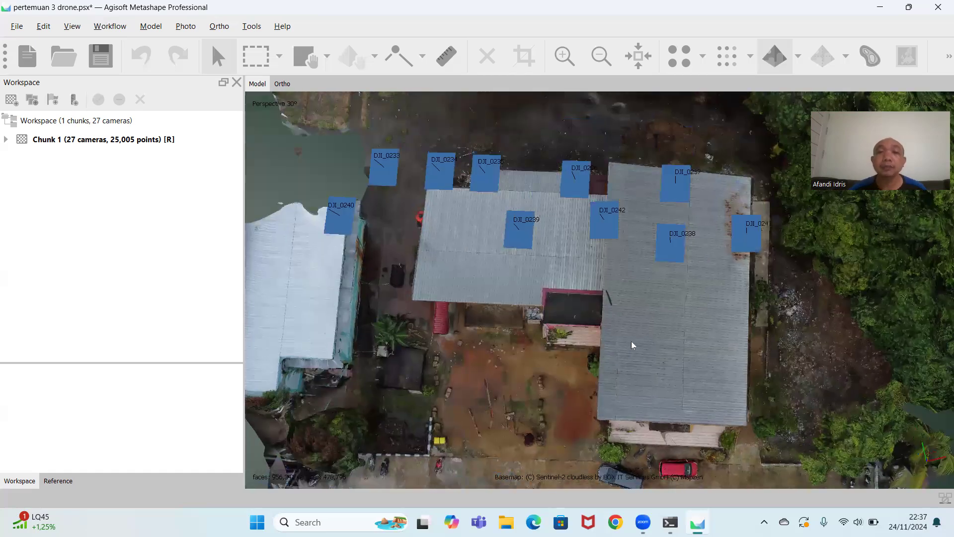
scroll(632, 344, up, 1)
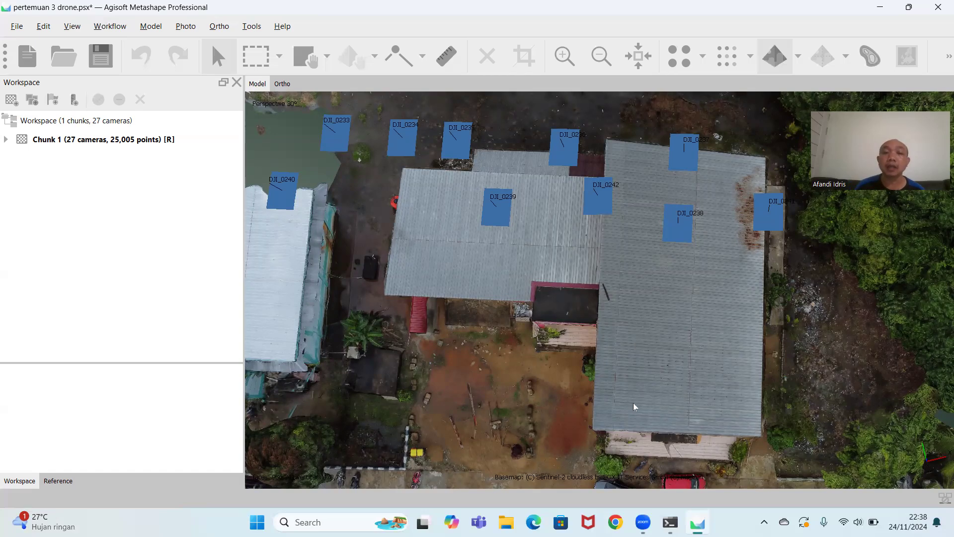
drag(649, 410, 669, 410)
scroll(640, 301, down, 1)
drag(639, 300, 636, 304)
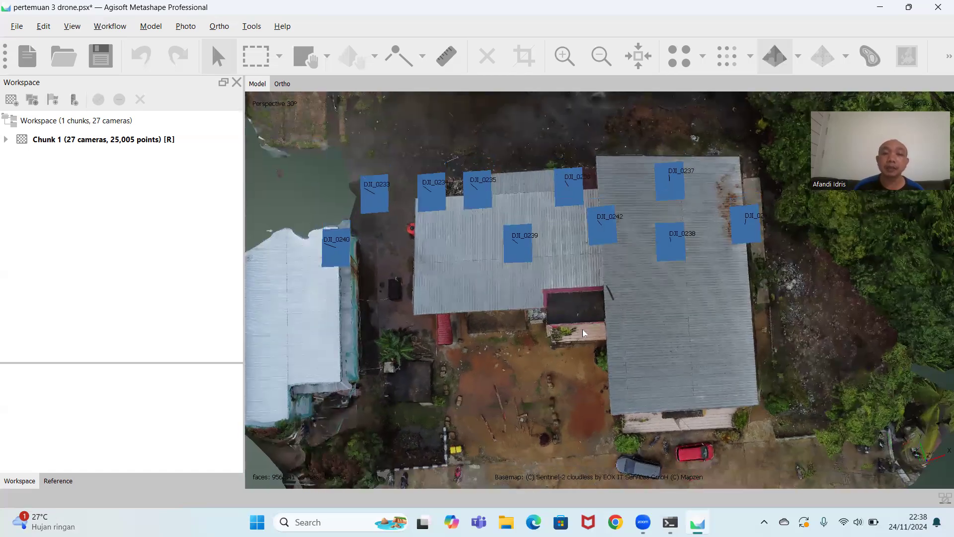
scroll(583, 329, up, 1)
drag(695, 425, 686, 388)
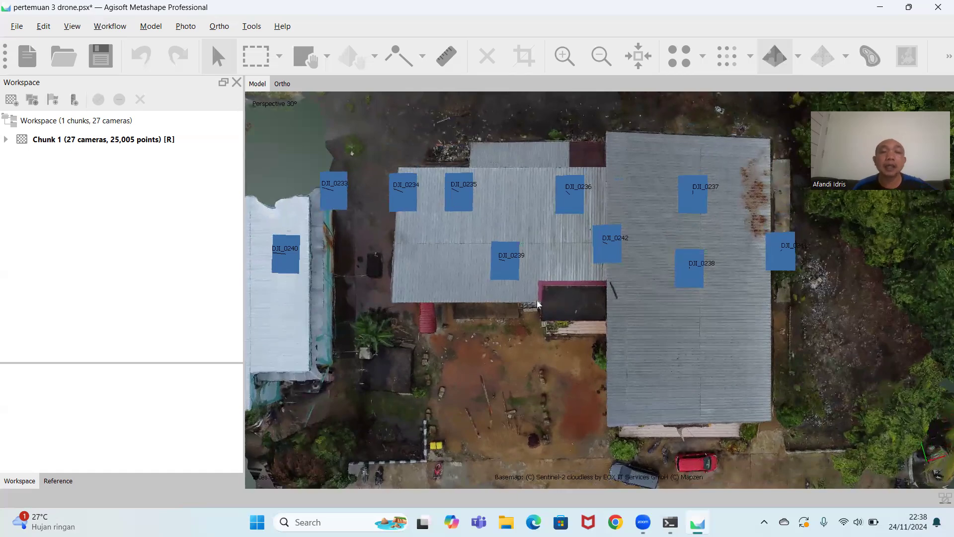
click(155, 30)
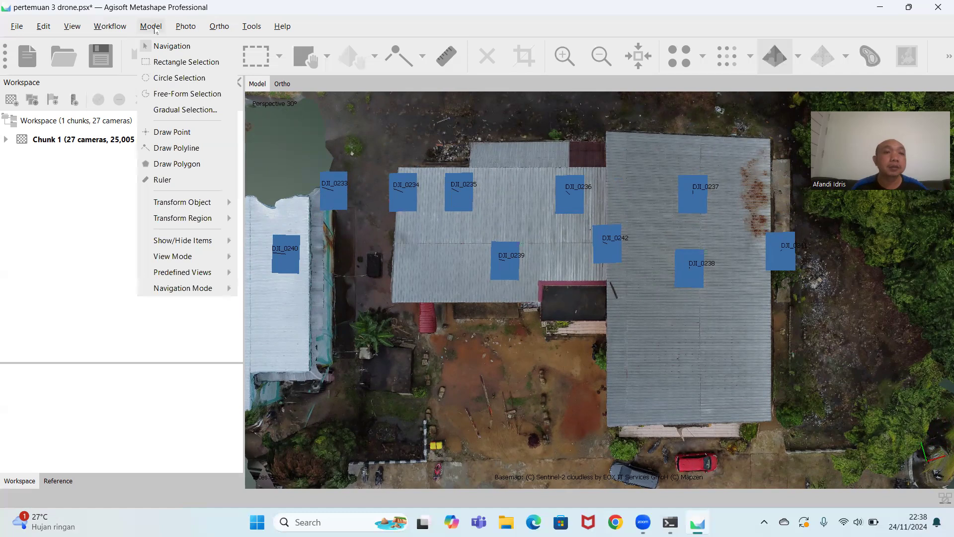
click(183, 167)
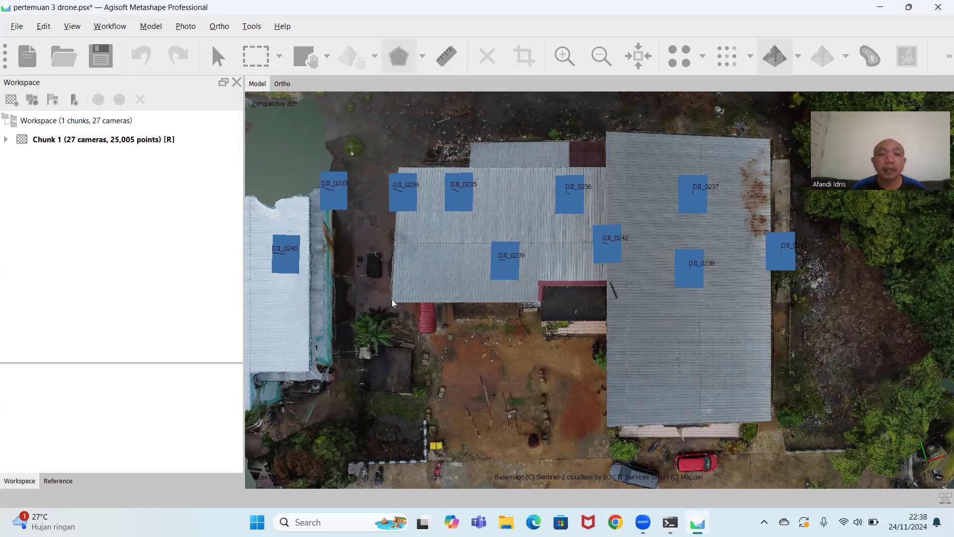
click(399, 168)
click(469, 166)
click(471, 141)
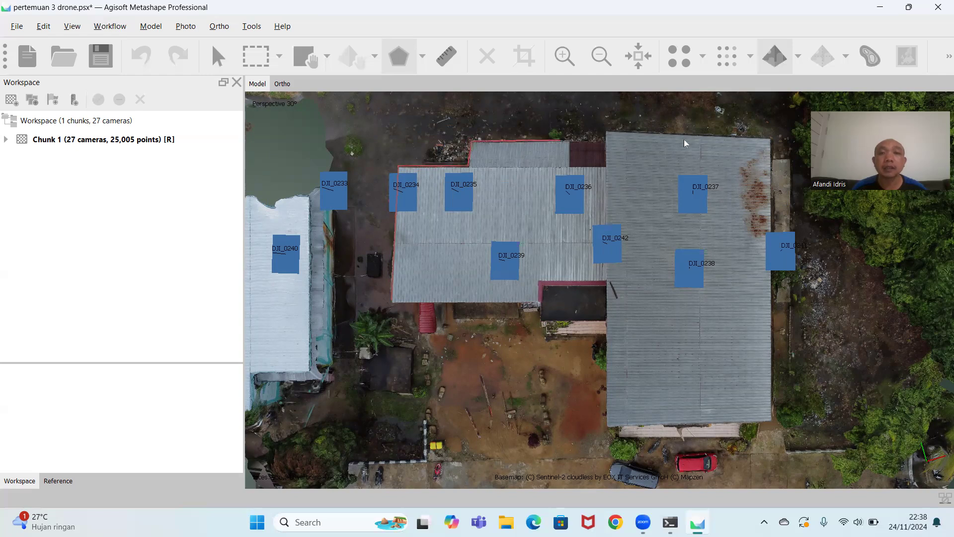
click(772, 137)
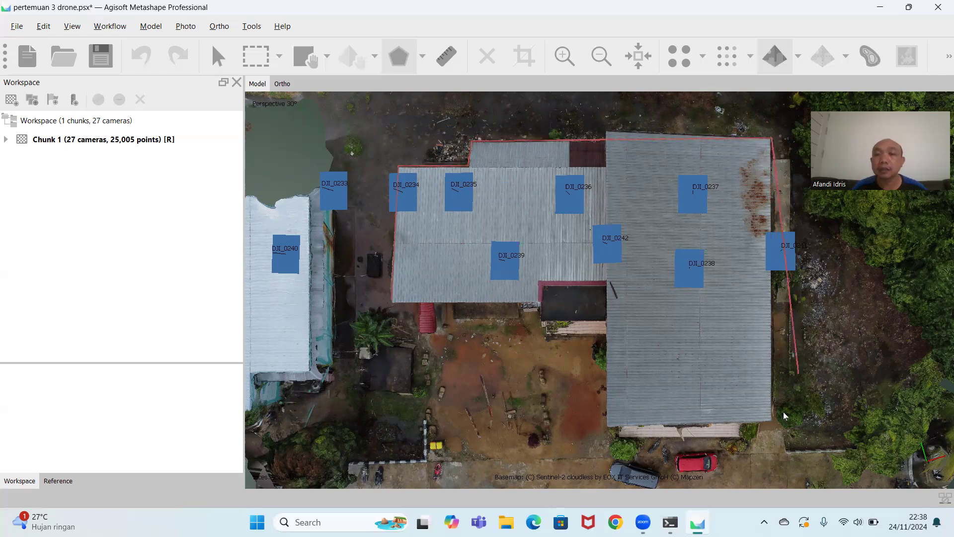
click(773, 420)
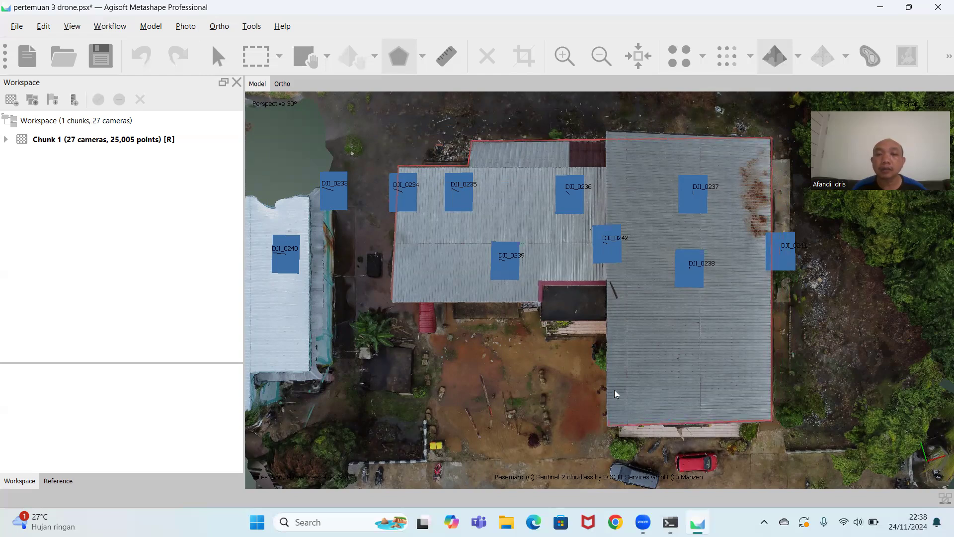
click(606, 300)
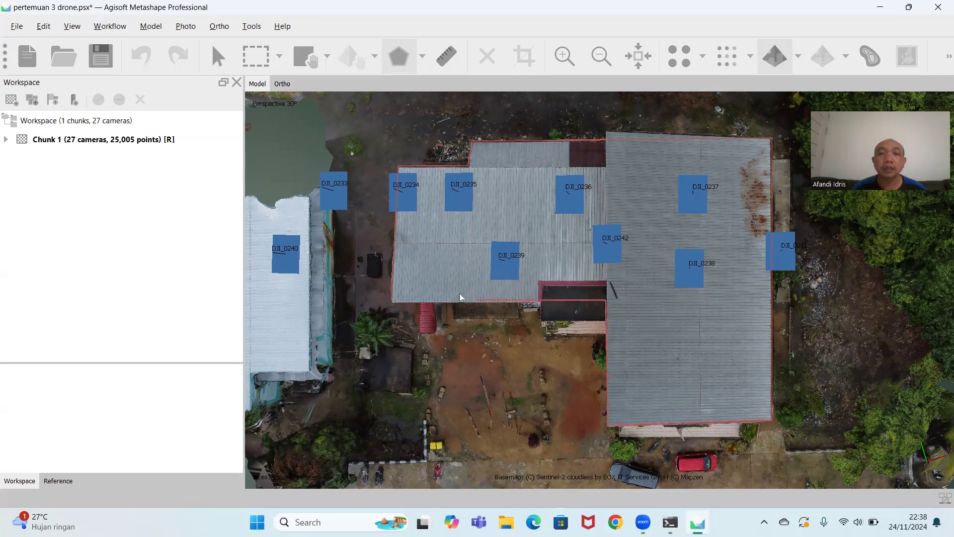
double_click(390, 300)
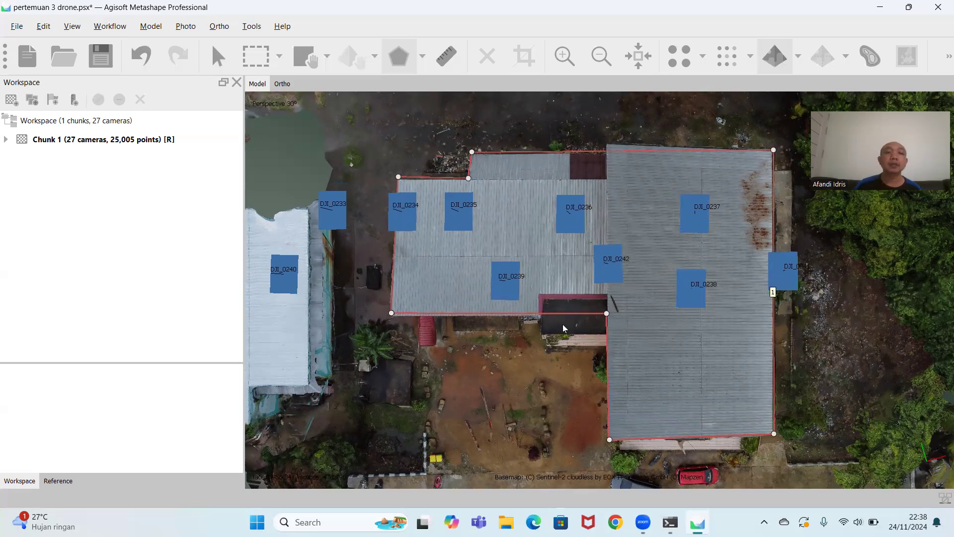
Check from an oblique angle how the roof polygon's vertices and edges sit on the textured building.
middle_drag(608, 396, 632, 195)
middle_drag(632, 155, 627, 175)
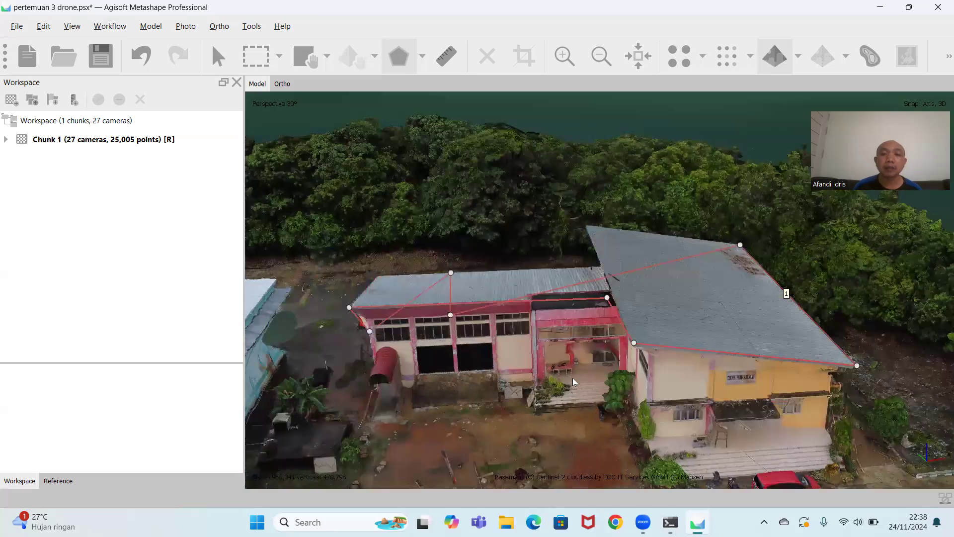
middle_drag(572, 378, 607, 356)
right_click(456, 317)
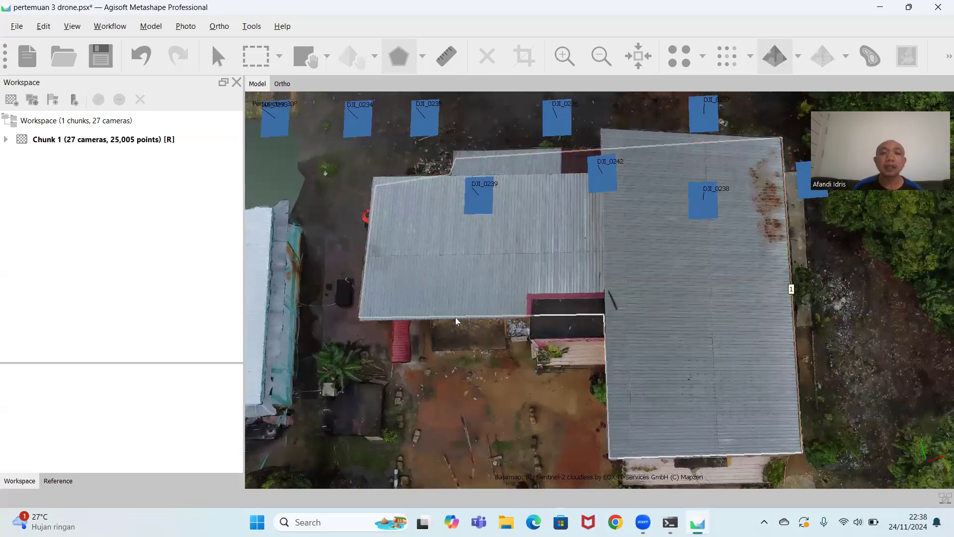
right_click(456, 317)
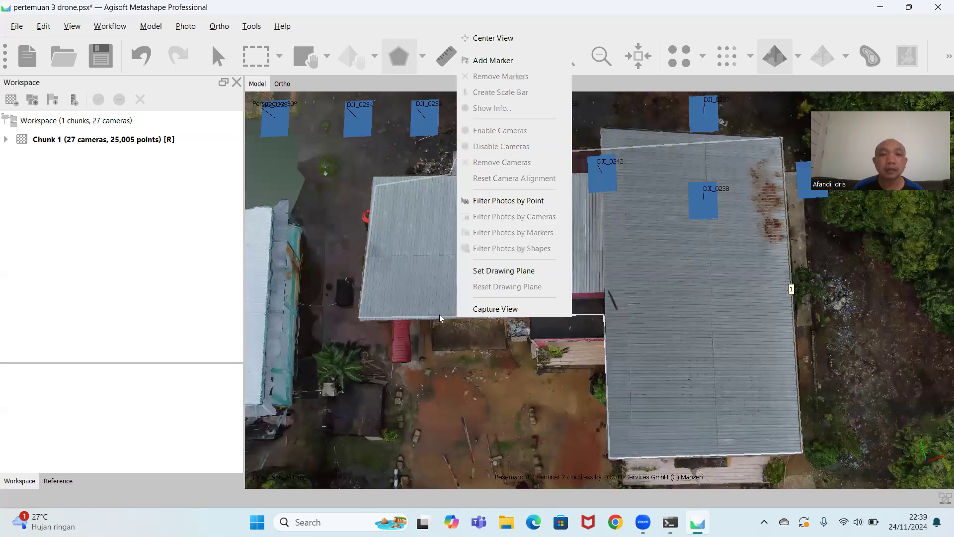
click(423, 318)
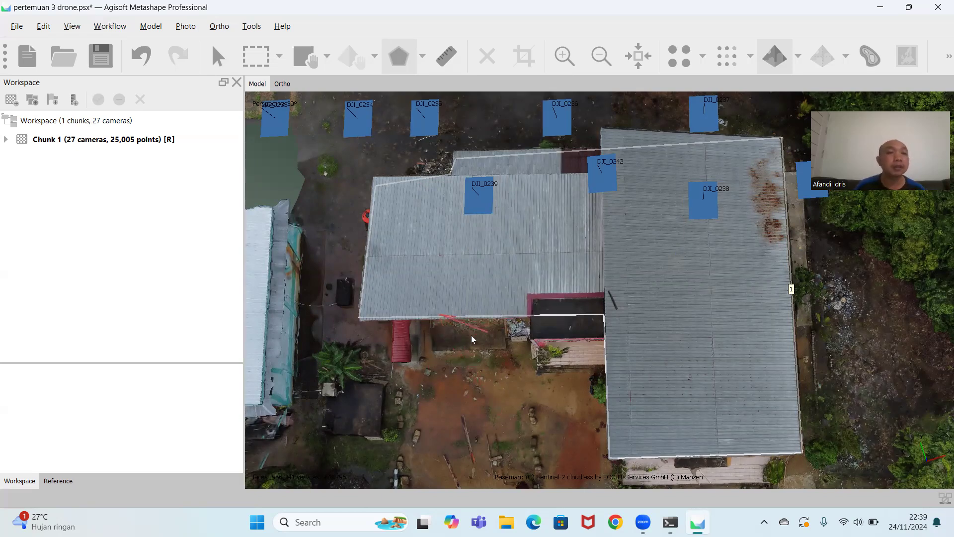
click(149, 27)
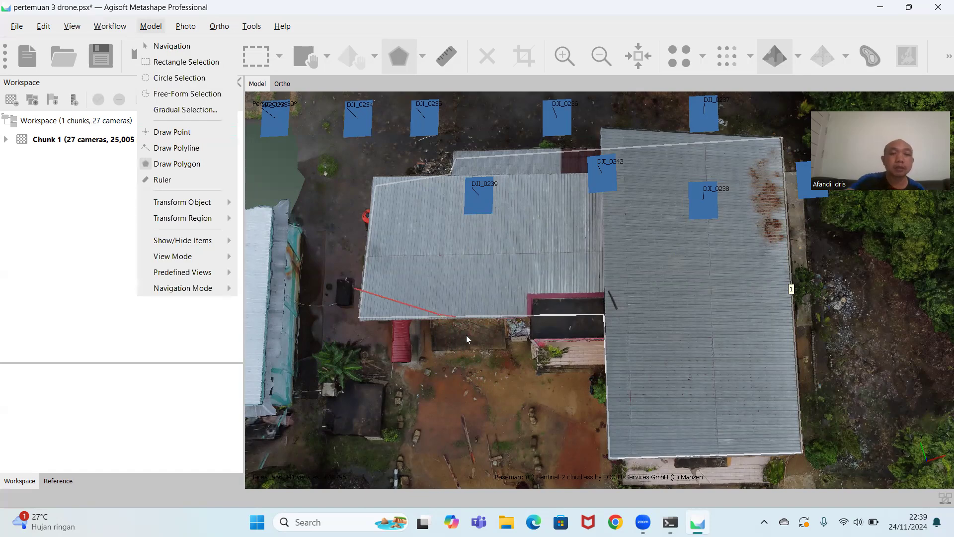
click(436, 334)
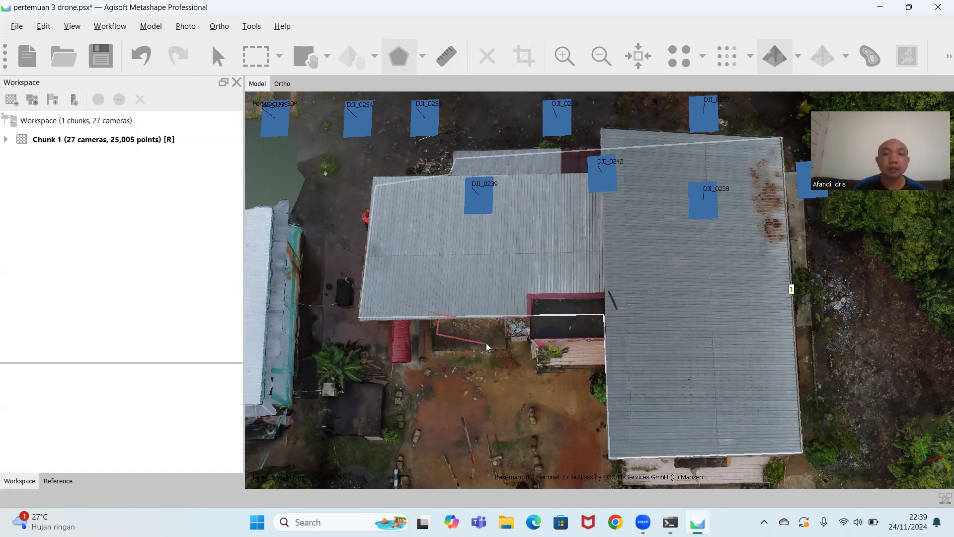
double_click(455, 317)
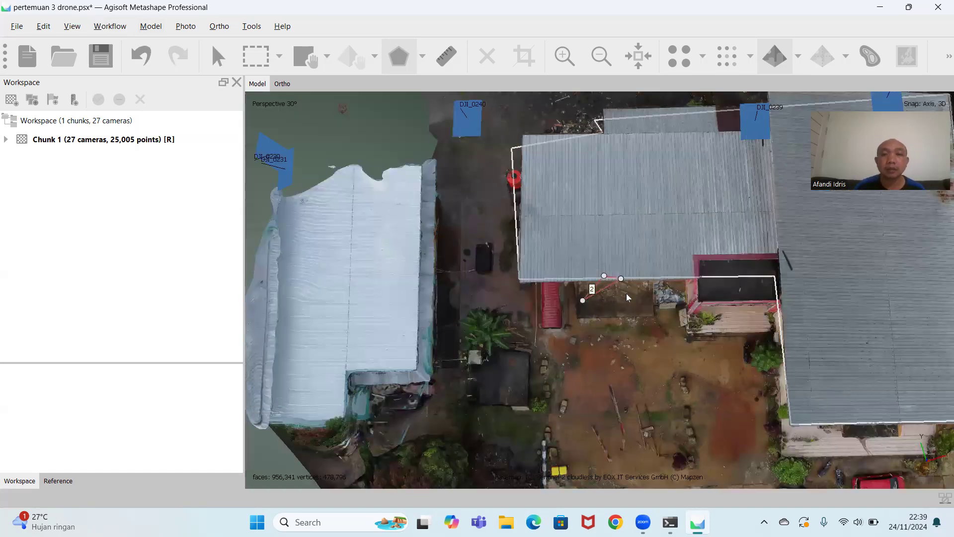
right_click(595, 291)
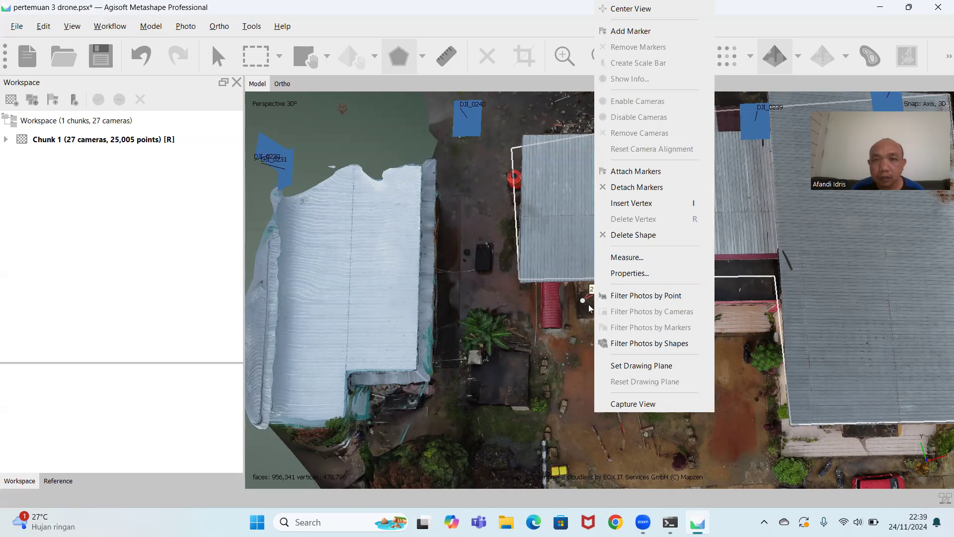
click(638, 234)
click(464, 272)
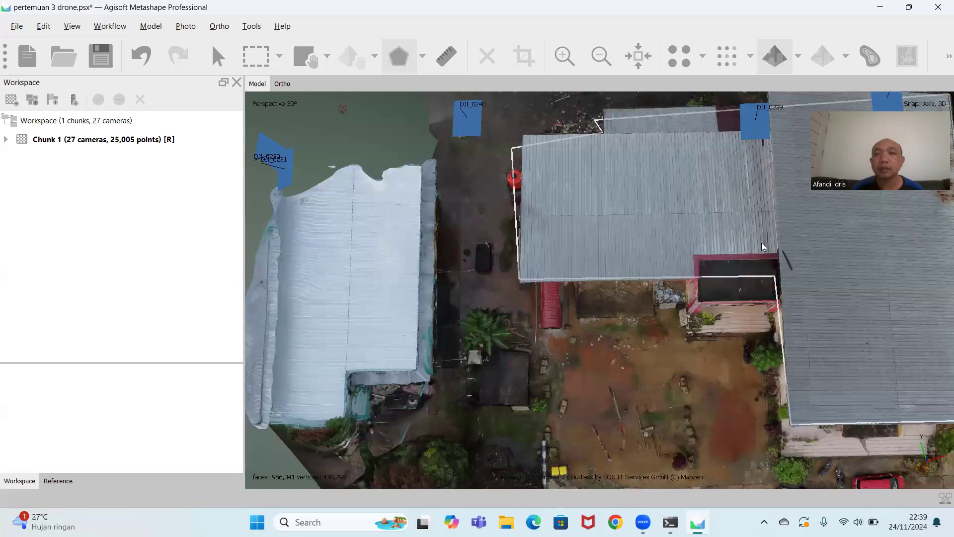
Draw a triangular polygon at the front corner of the neighbouring white-roofed building and delete that shape.
scroll(763, 246, down, 5)
click(519, 337)
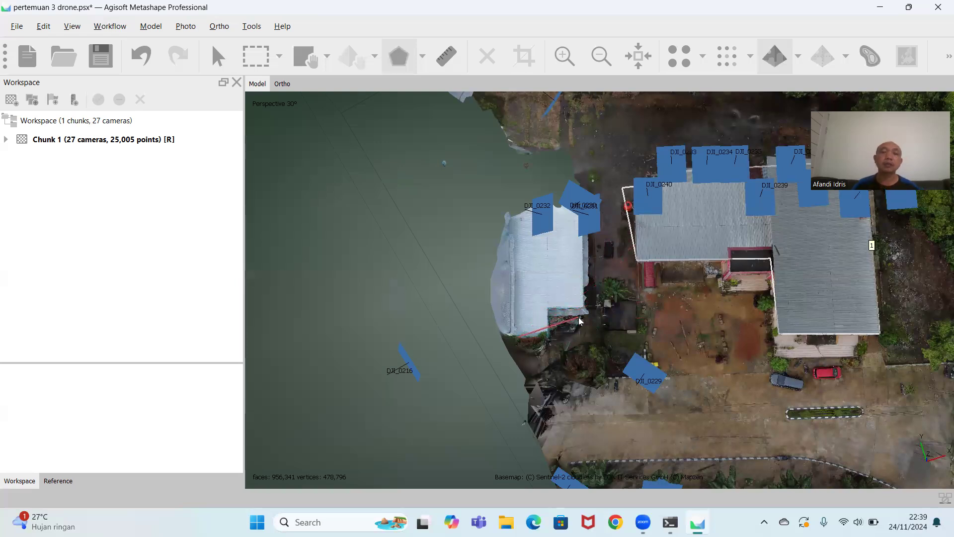
click(600, 338)
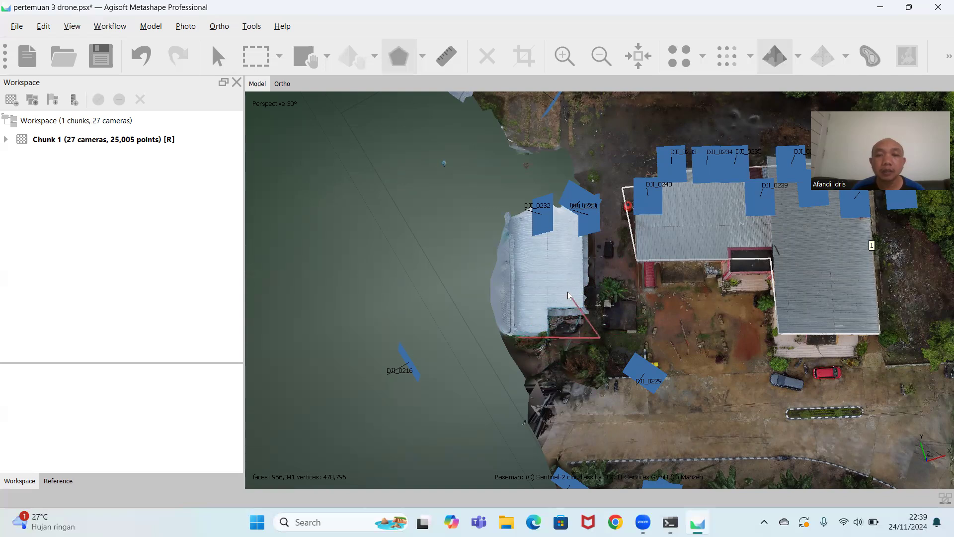
double_click(519, 338)
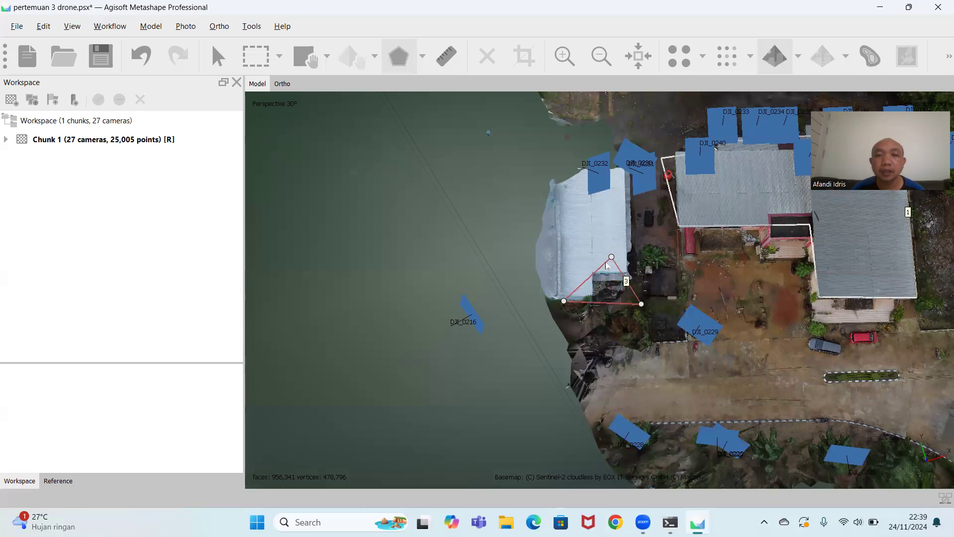
right_click(606, 265)
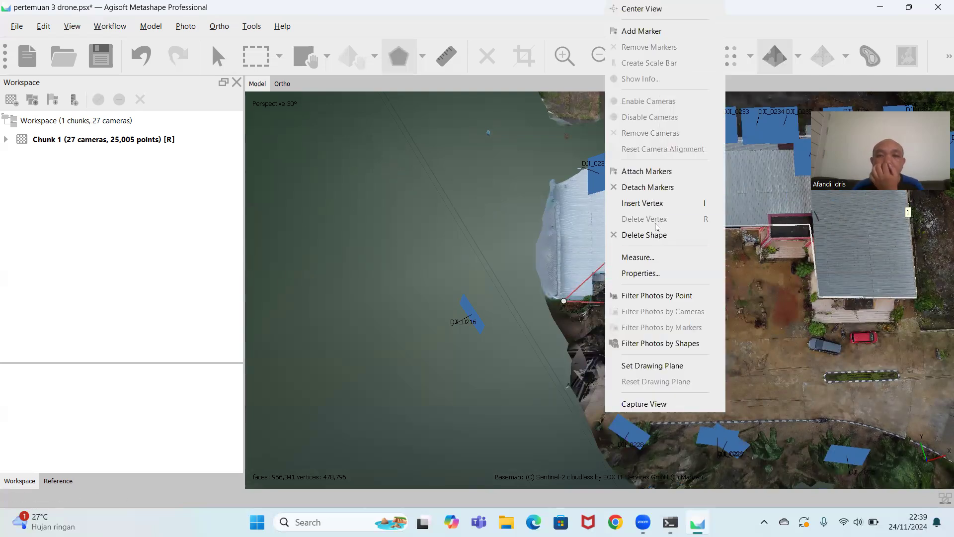
click(655, 235)
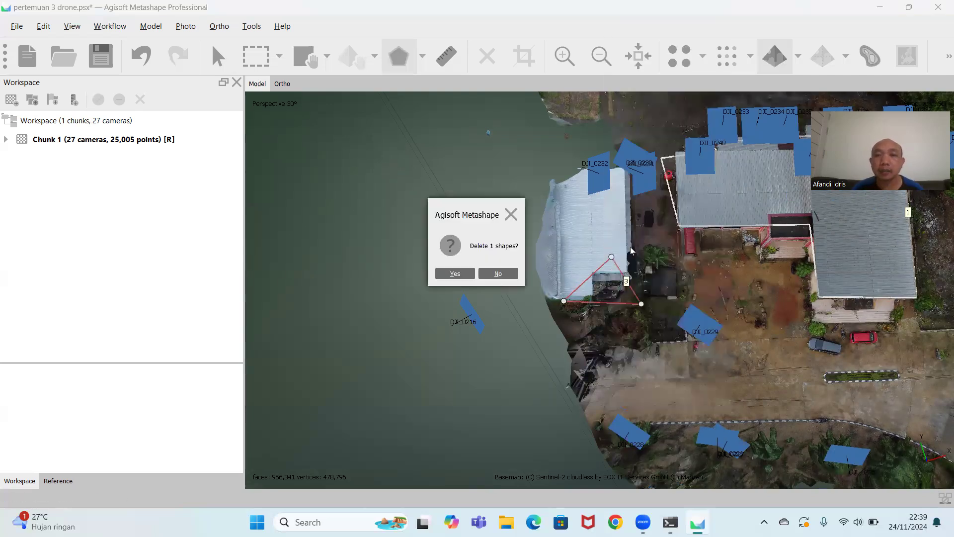
click(460, 273)
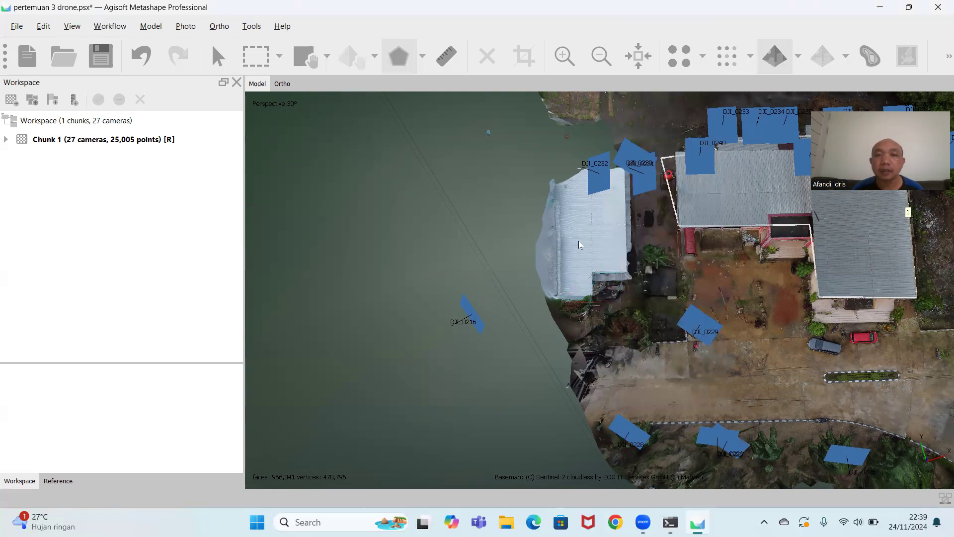
Leave polygon drawing and switch to the Navigation tool.
right_click(688, 229)
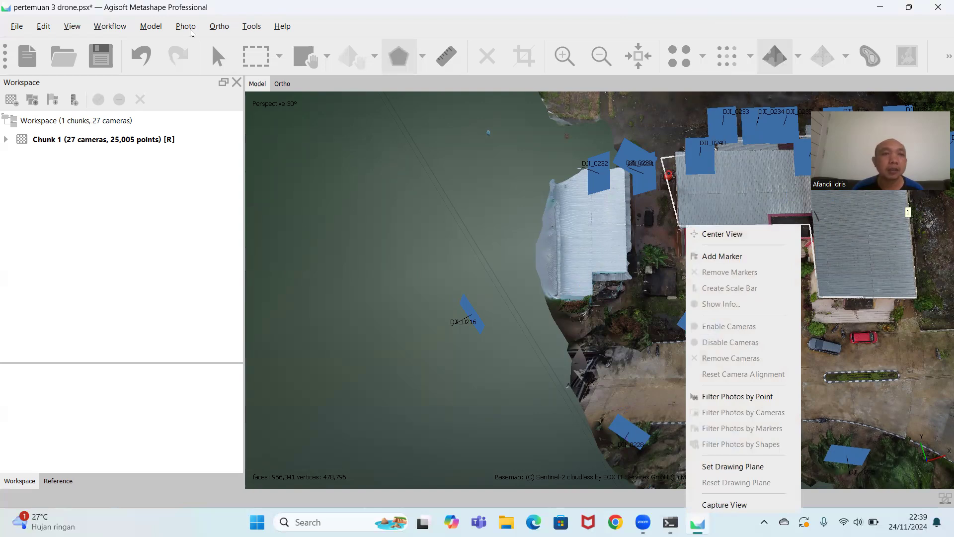
click(151, 26)
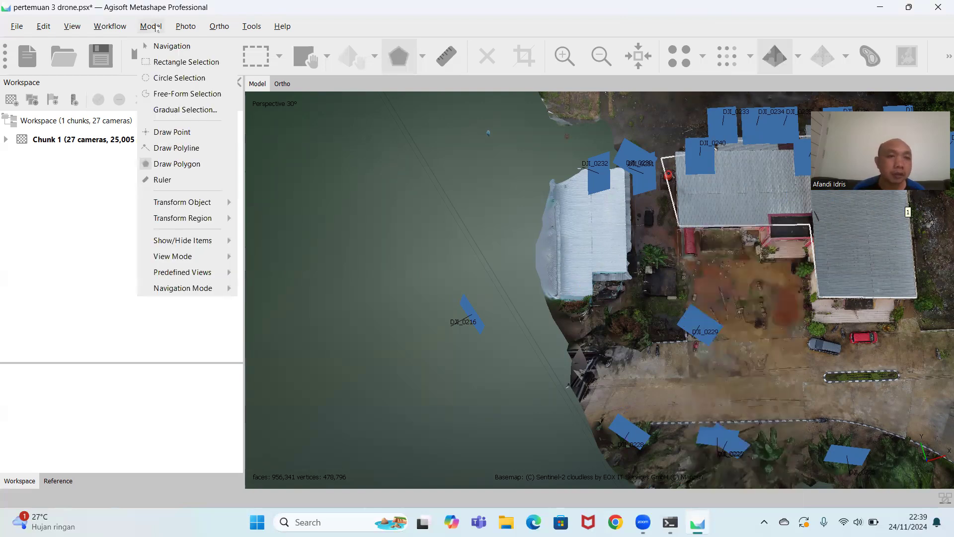
click(181, 166)
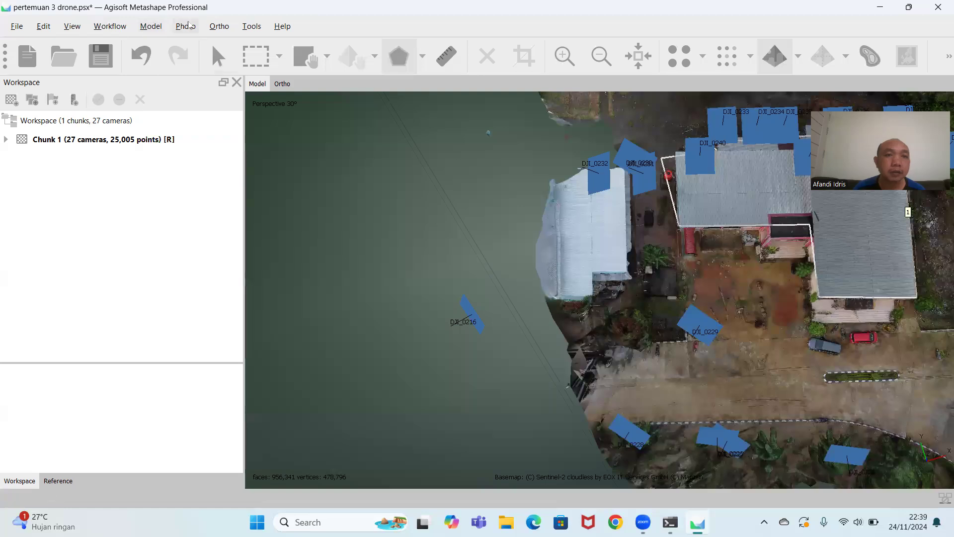
click(151, 27)
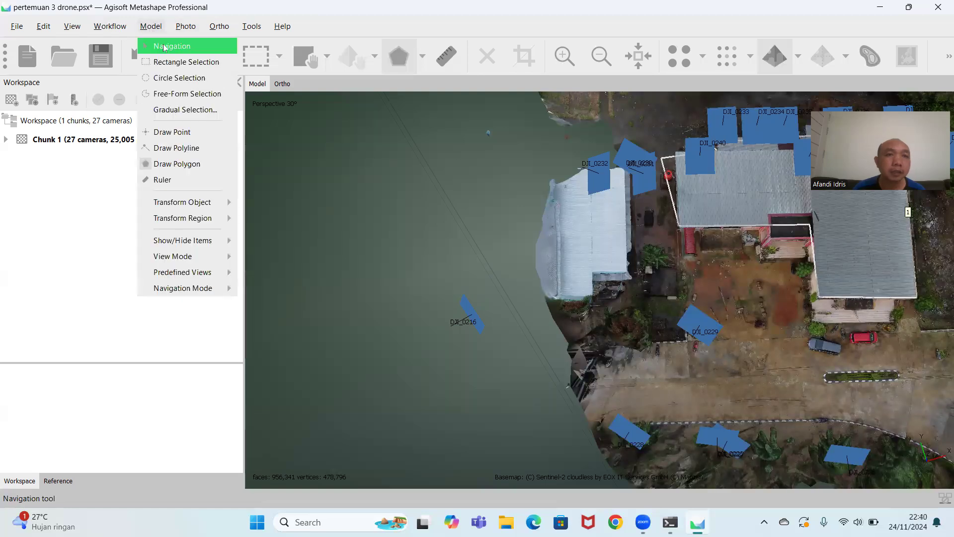
click(166, 43)
Measure the main roof polygon and review its coordinates, elevation profile and volume.
right_drag(763, 307, 476, 356)
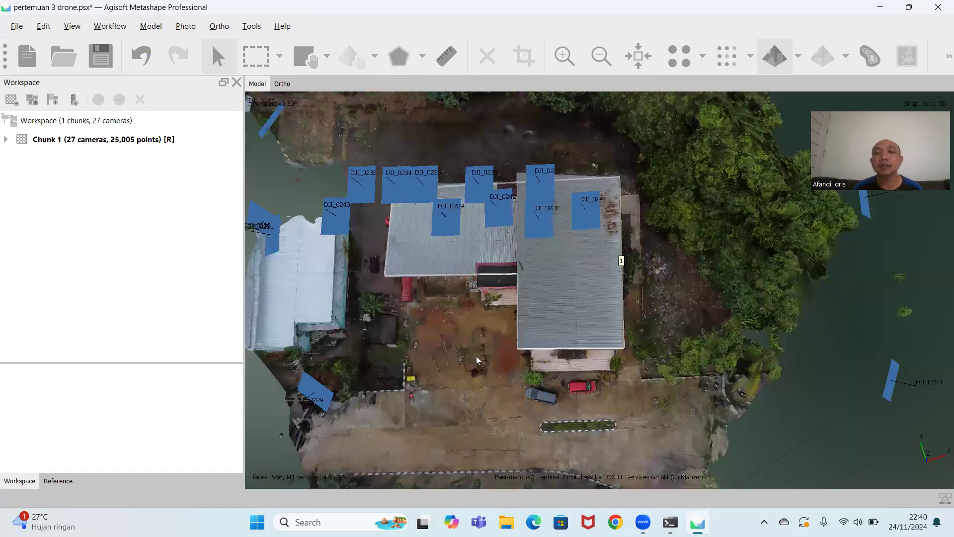
right_drag(574, 365, 677, 372)
click(535, 282)
right_click(536, 282)
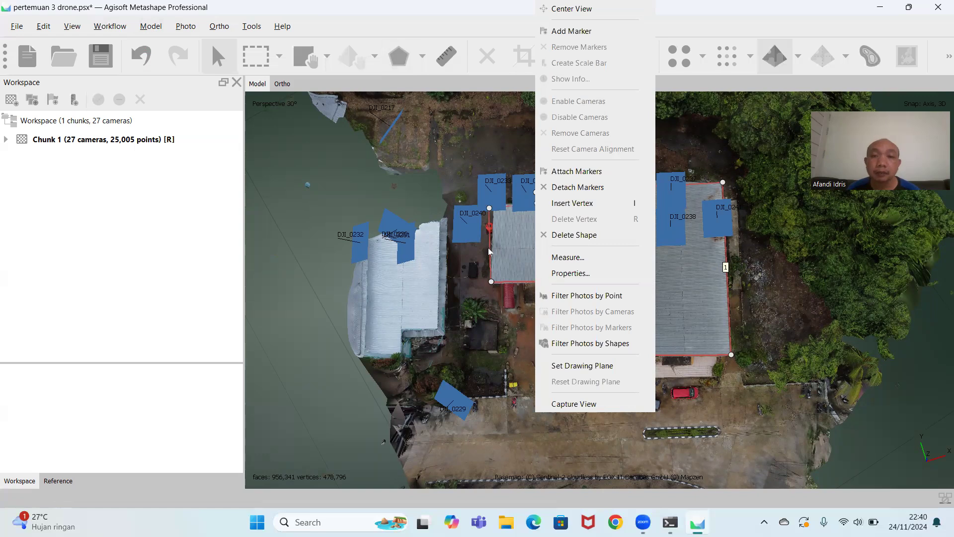
click(580, 259)
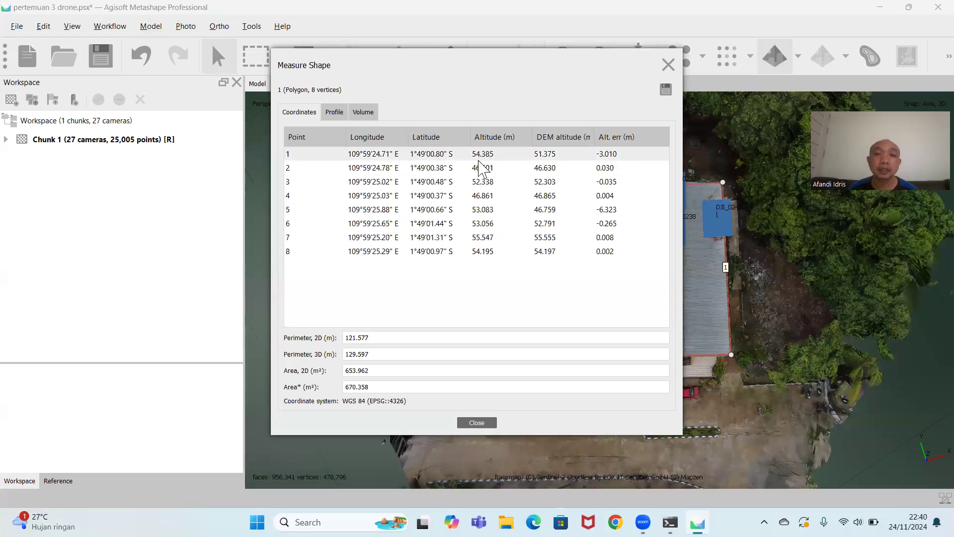
click(340, 116)
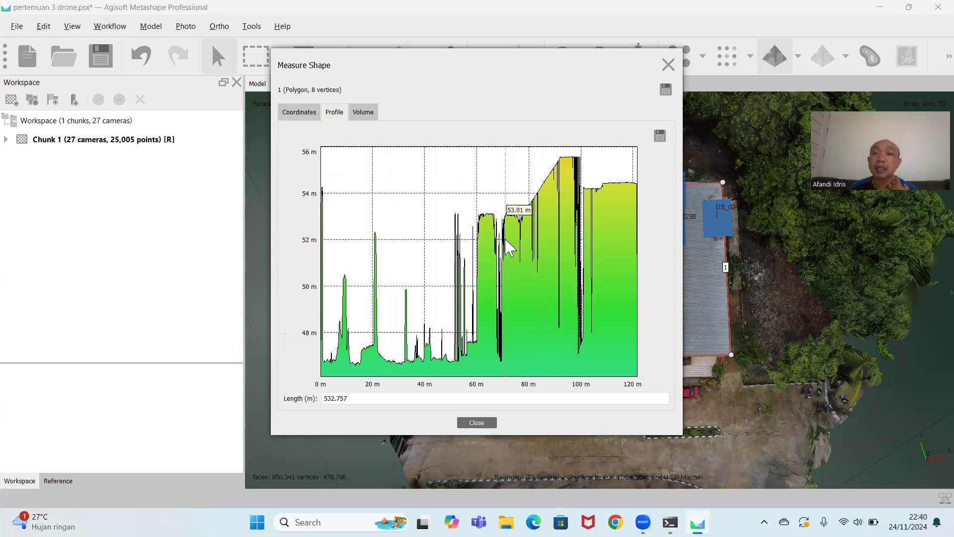
click(365, 114)
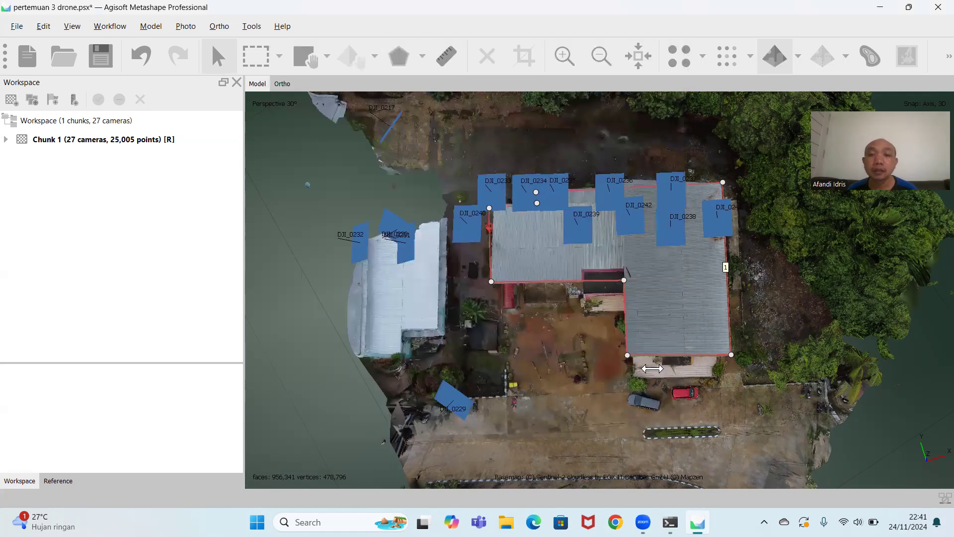
Draw a straight polyline lengthwise across the building roof, from the lower wing's outer edge to the opposite roof edge, and return to Navigation.
drag(667, 379, 641, 375)
drag(648, 182, 643, 360)
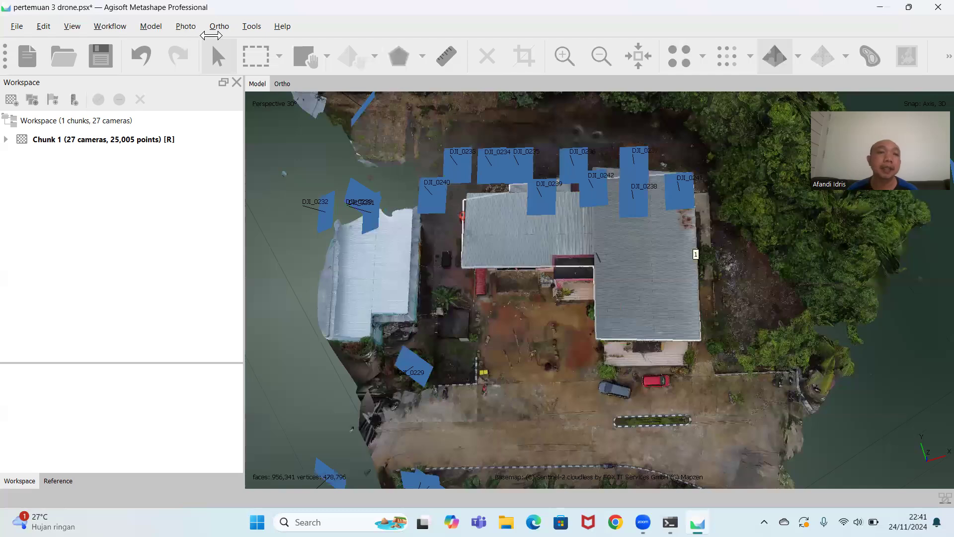
click(151, 26)
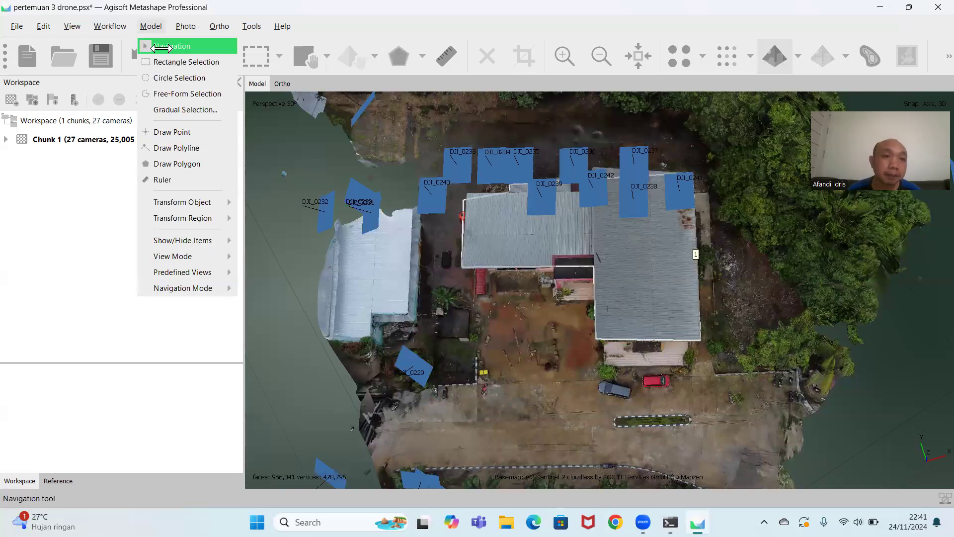
click(163, 148)
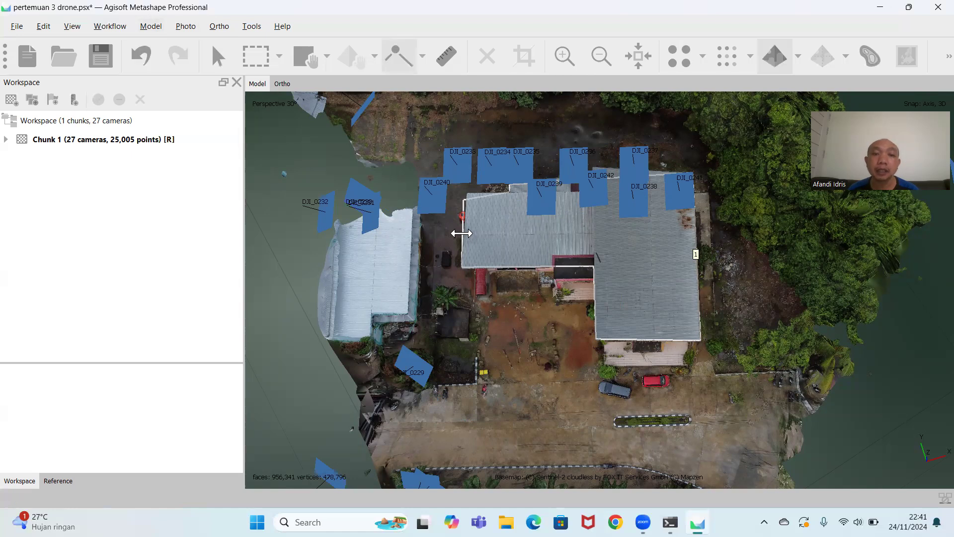
click(464, 234)
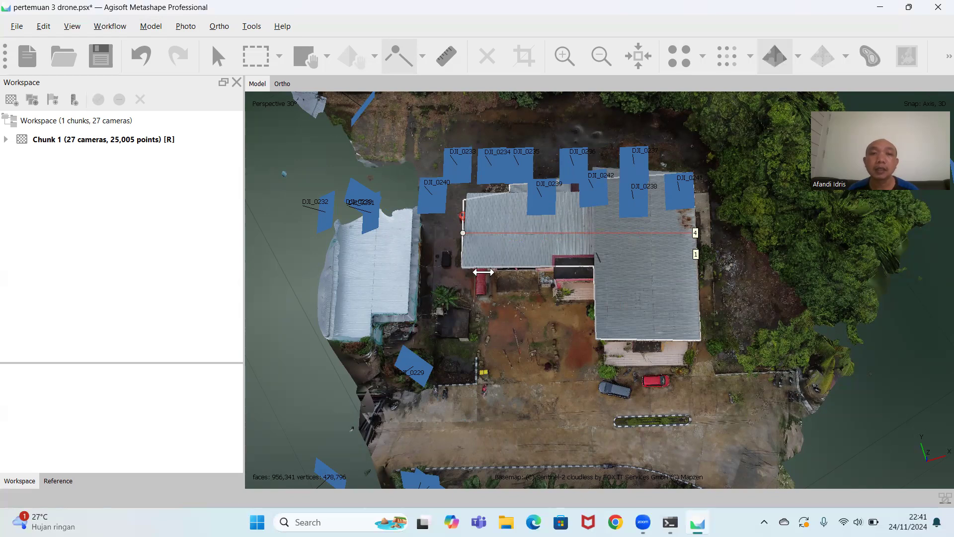
click(151, 26)
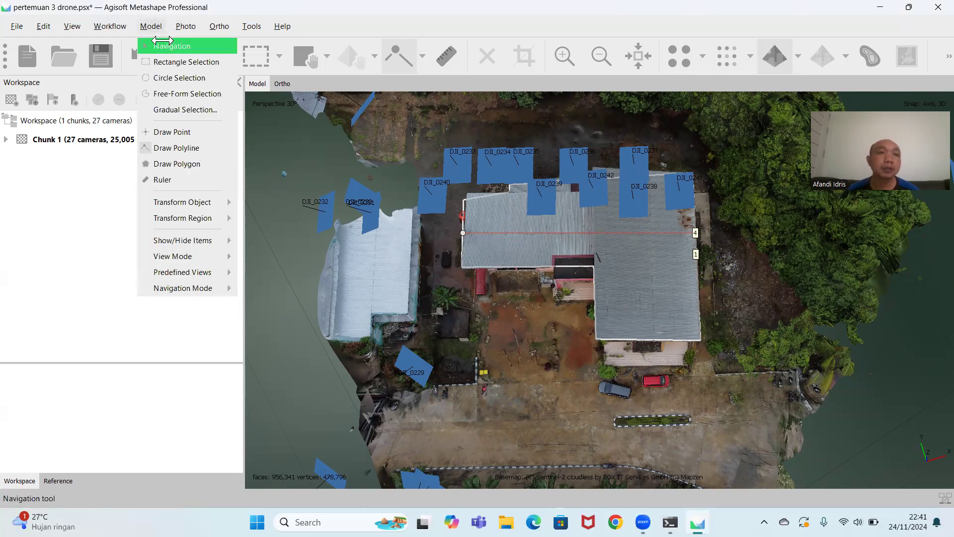
click(165, 46)
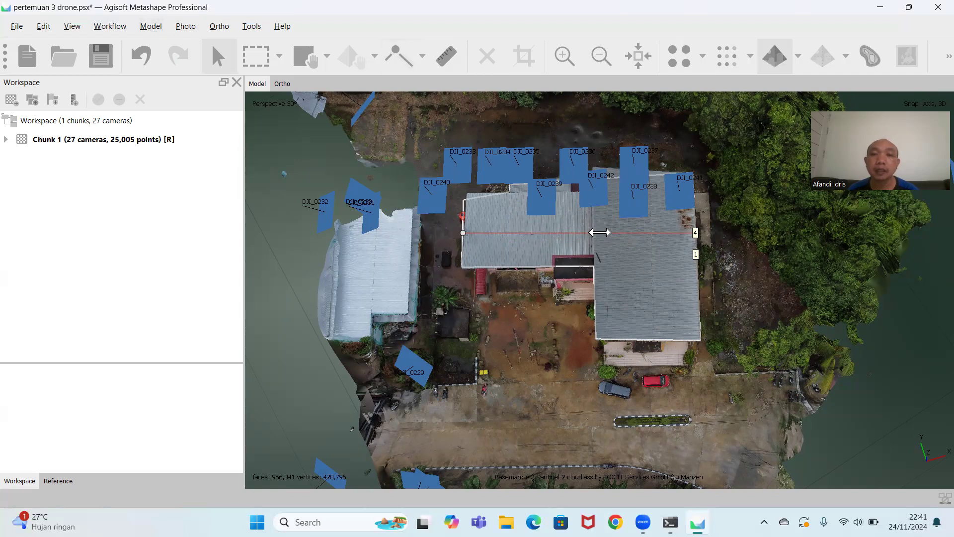
Measure the lengthwise roof polyline, review its coordinates and elevation profile, and close the measurement.
right_click(599, 232)
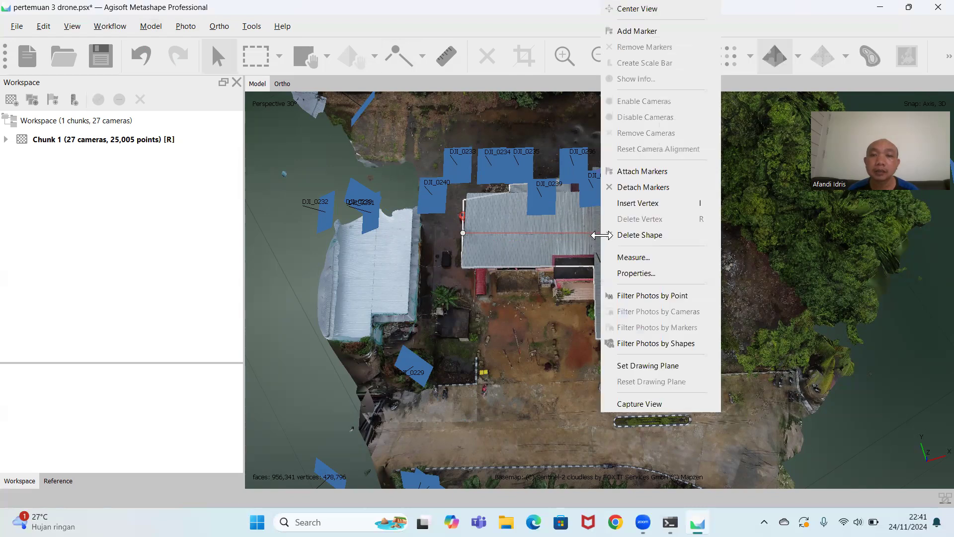
click(629, 255)
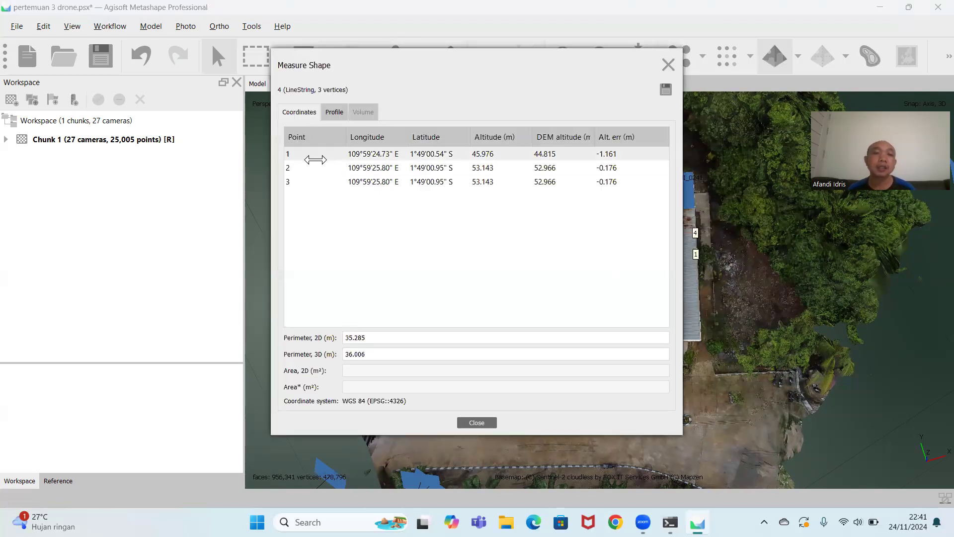
click(336, 112)
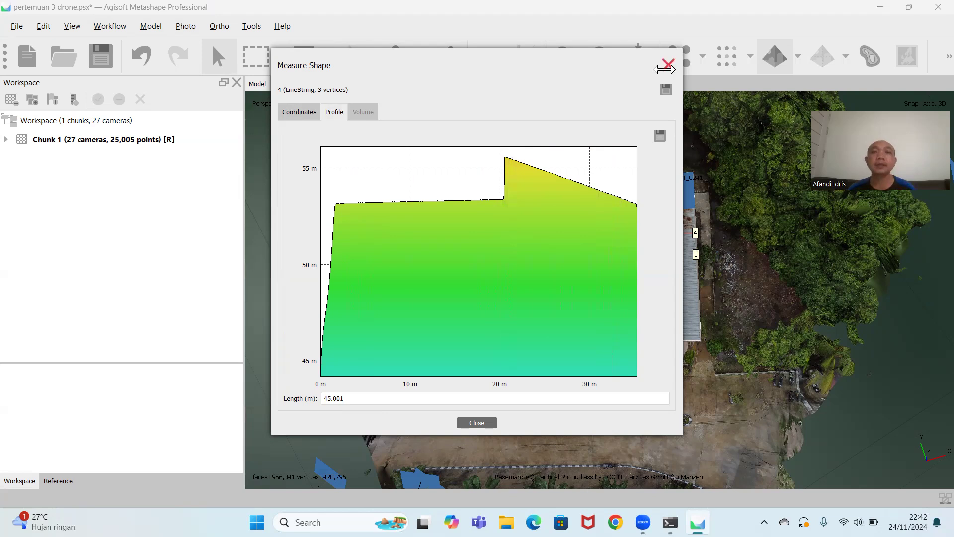
click(482, 424)
View the building obliquely, survey the surrounding basemap and camera positions, and return to a close view of the building.
drag(596, 380, 700, 411)
drag(758, 313, 754, 226)
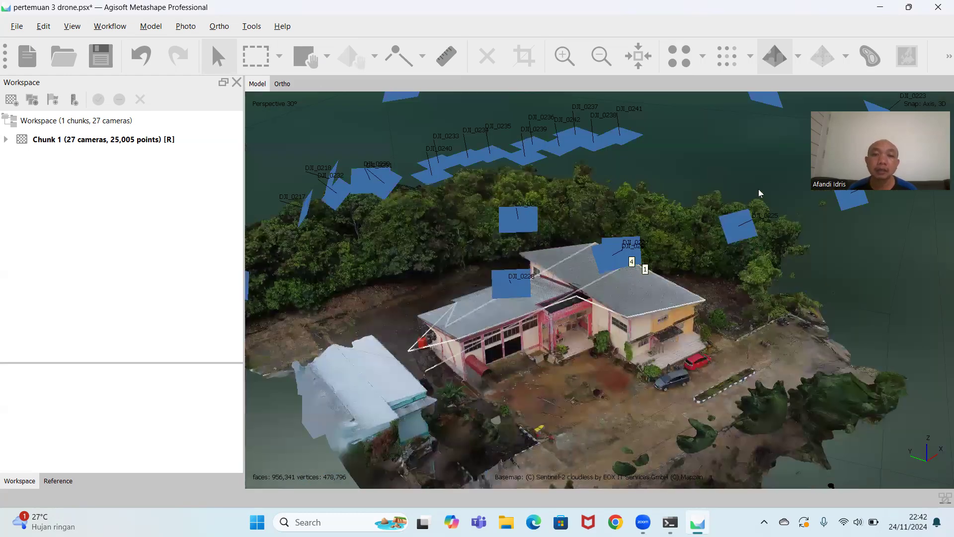
drag(723, 152, 669, 316)
drag(666, 234, 625, 352)
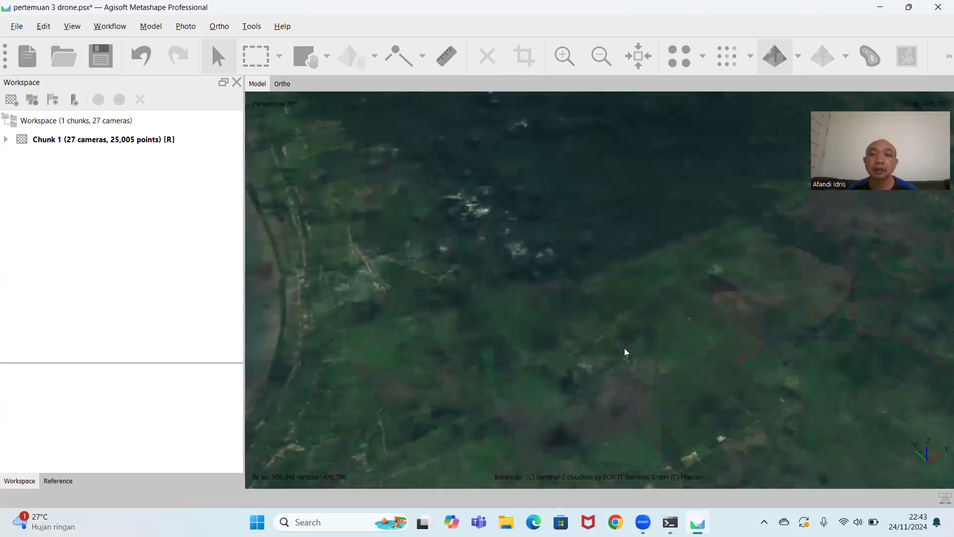
scroll(625, 347, down, 5)
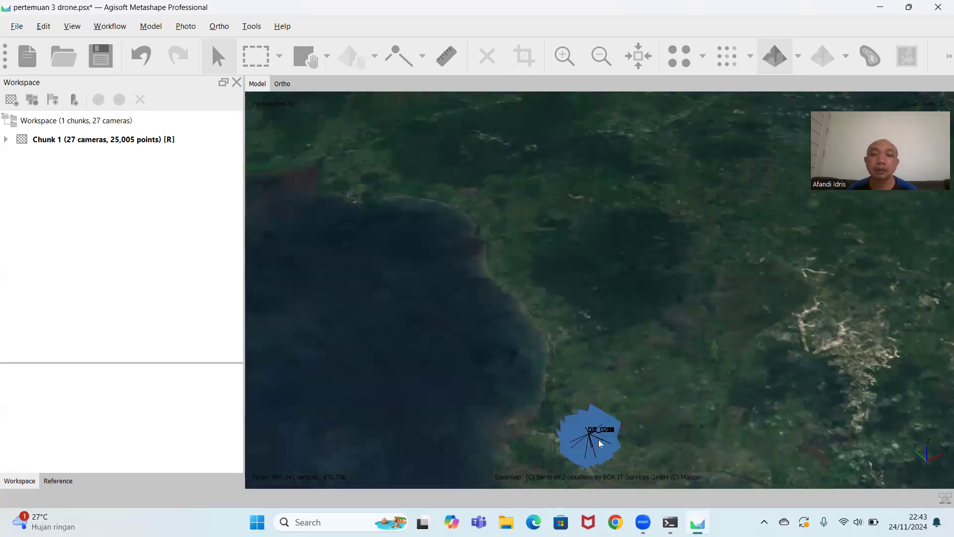
middle_drag(598, 440, 598, 276)
scroll(578, 315, up, 5)
scroll(610, 273, up, 3)
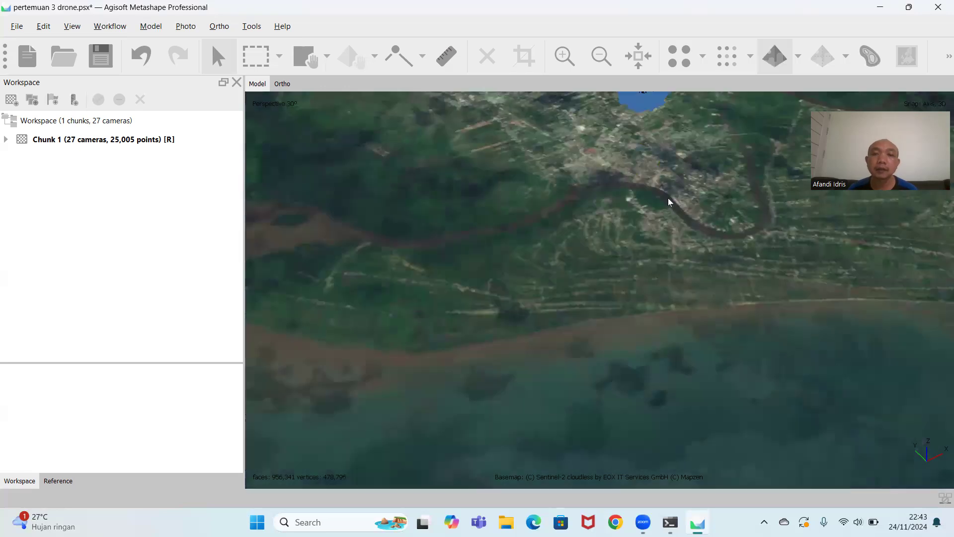
middle_drag(667, 197, 576, 397)
scroll(596, 332, up, 6)
middle_drag(584, 191, 631, 509)
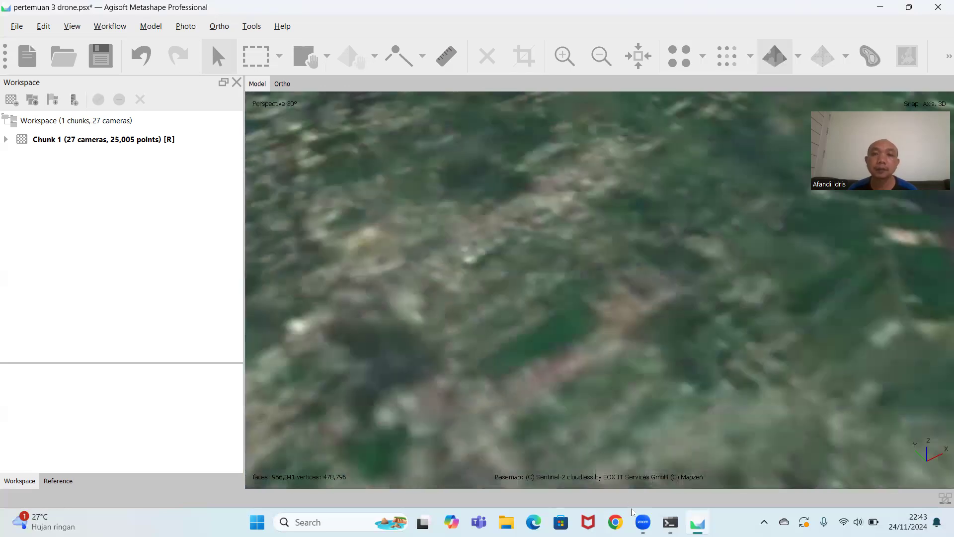
drag(631, 214, 624, 116)
scroll(547, 191, up, 8)
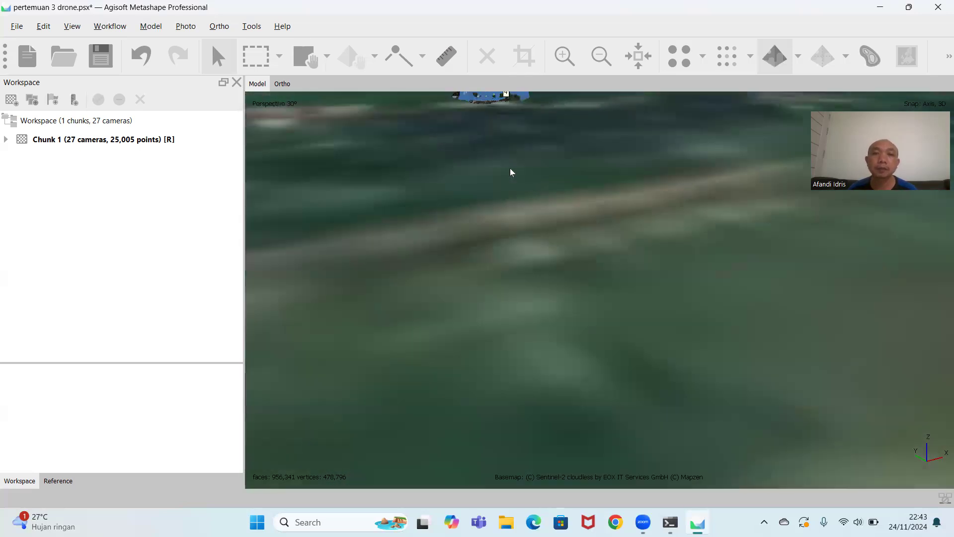
middle_drag(510, 168, 629, 498)
middle_drag(573, 258, 604, 492)
middle_drag(538, 310, 619, 478)
scroll(621, 427, up, 6)
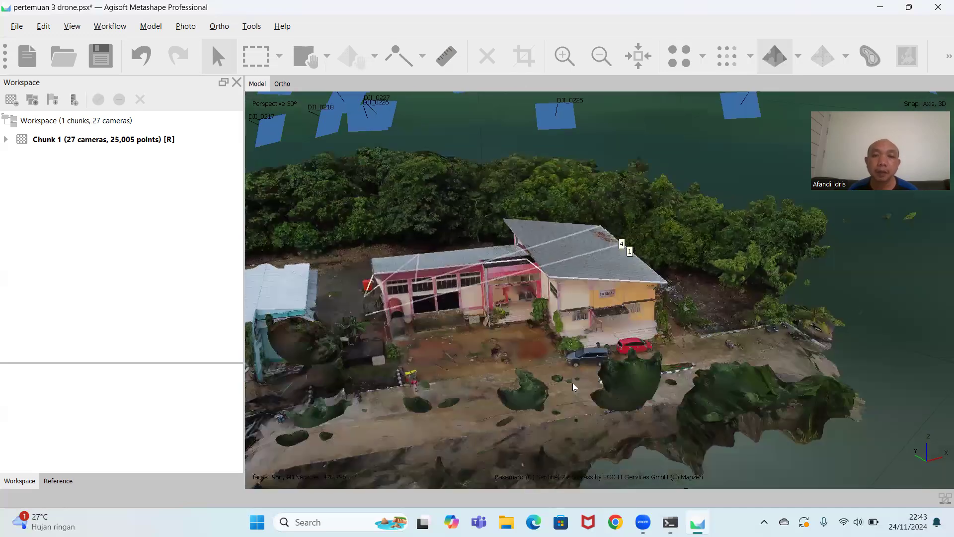
Examine from low and oblique angles how the lengthwise polyline and roof outline sit on the textured building.
drag(600, 375, 515, 252)
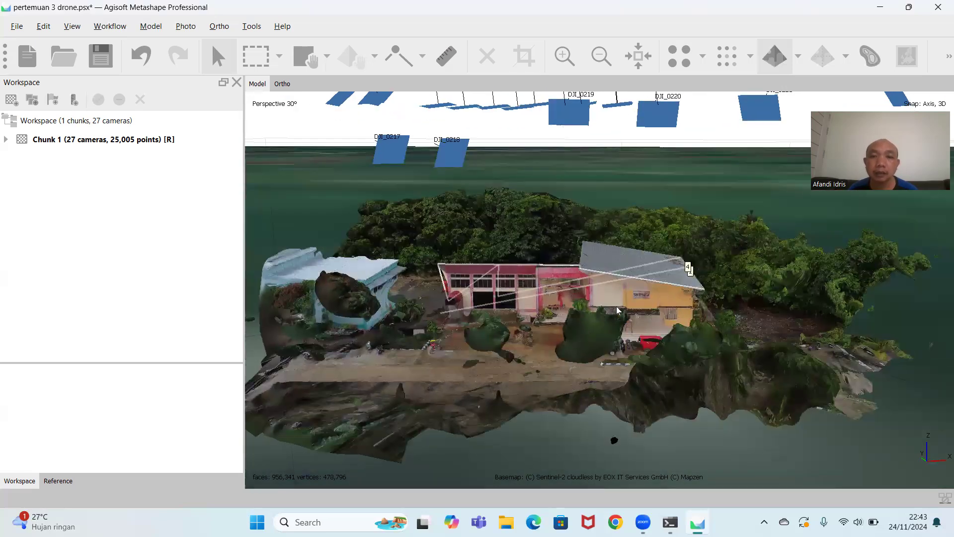
drag(616, 306, 617, 333)
drag(640, 276, 641, 407)
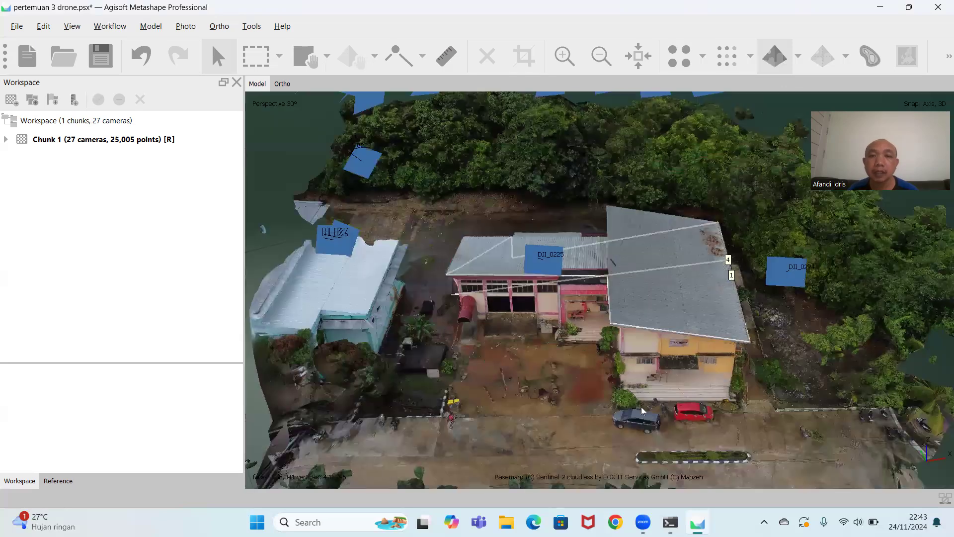
drag(645, 317, 721, 365)
drag(828, 300, 625, 354)
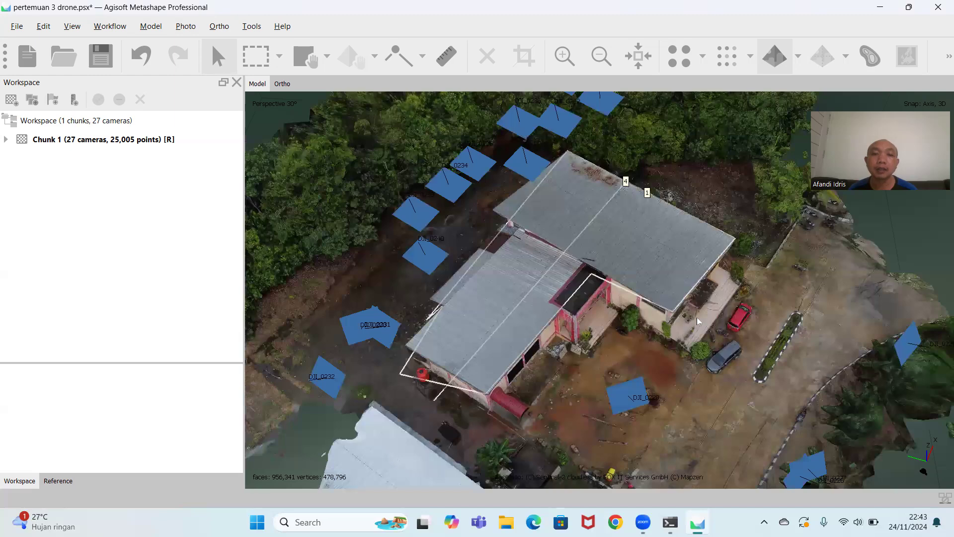
drag(697, 321, 744, 263)
drag(704, 296, 722, 268)
drag(565, 388, 438, 411)
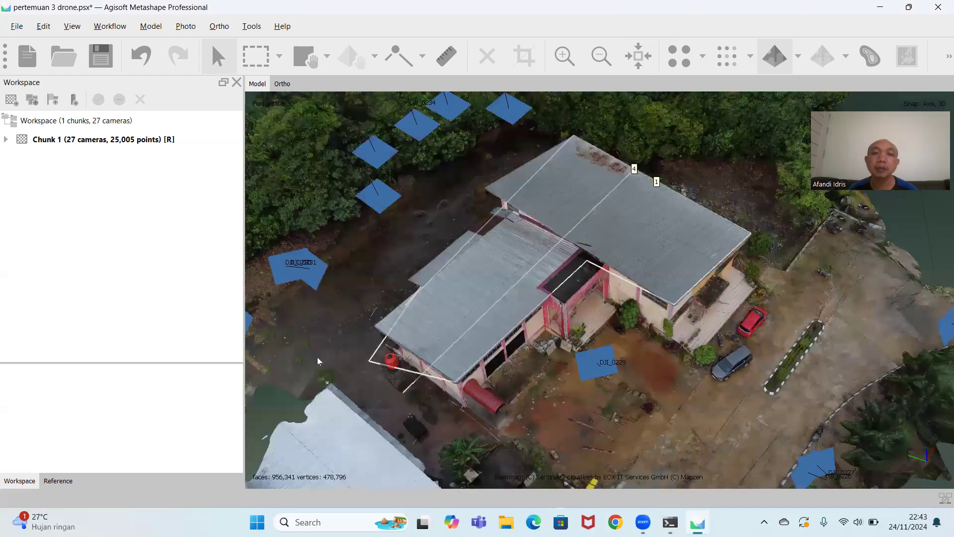
Draw a second straight polyline across the lower wing, from its rear roof edge to the front yard, and return to Navigation.
drag(317, 357, 750, 308)
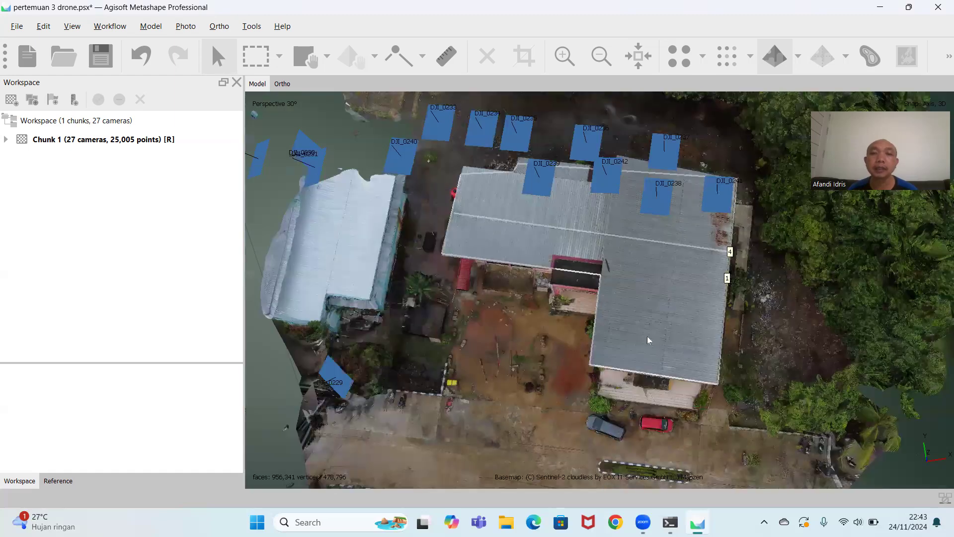
scroll(631, 287, down, 3)
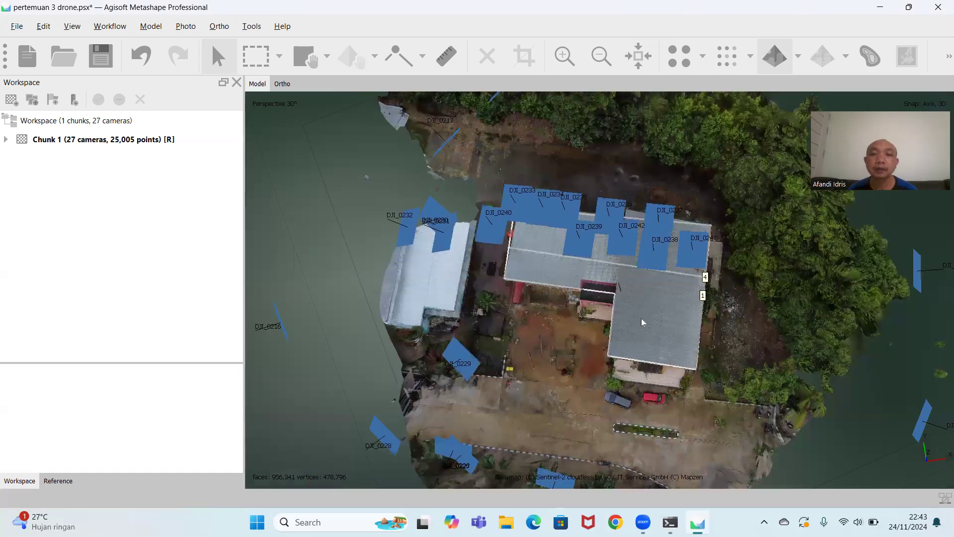
scroll(641, 318, up, 5)
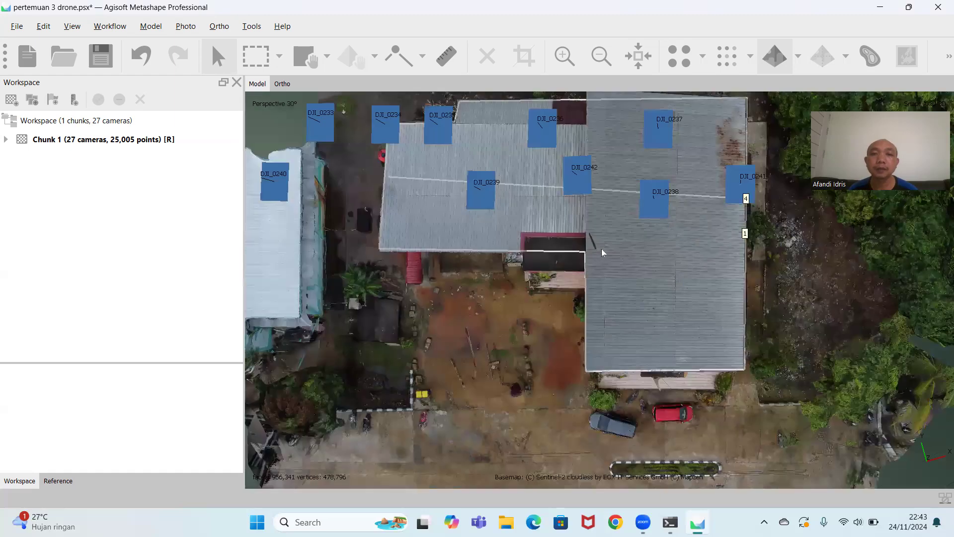
middle_drag(625, 277, 626, 305)
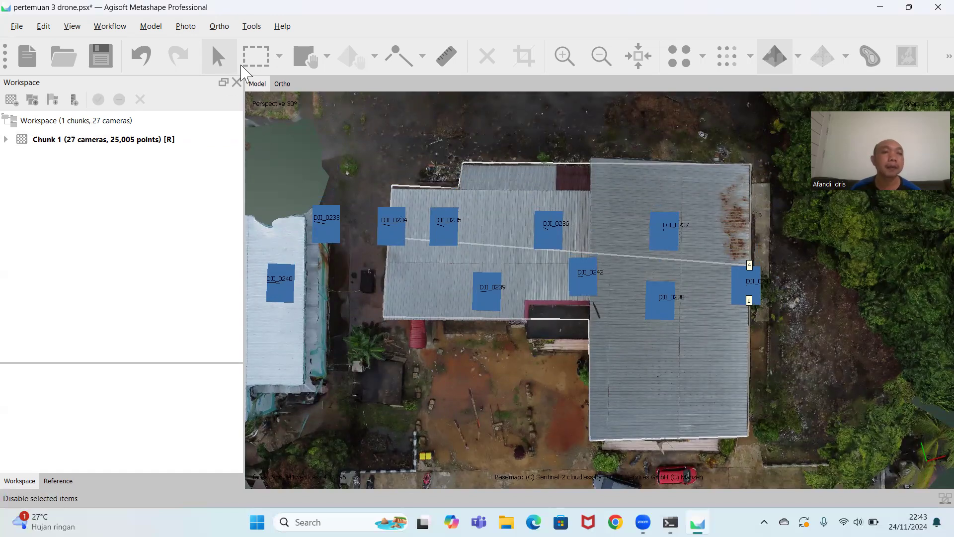
click(151, 31)
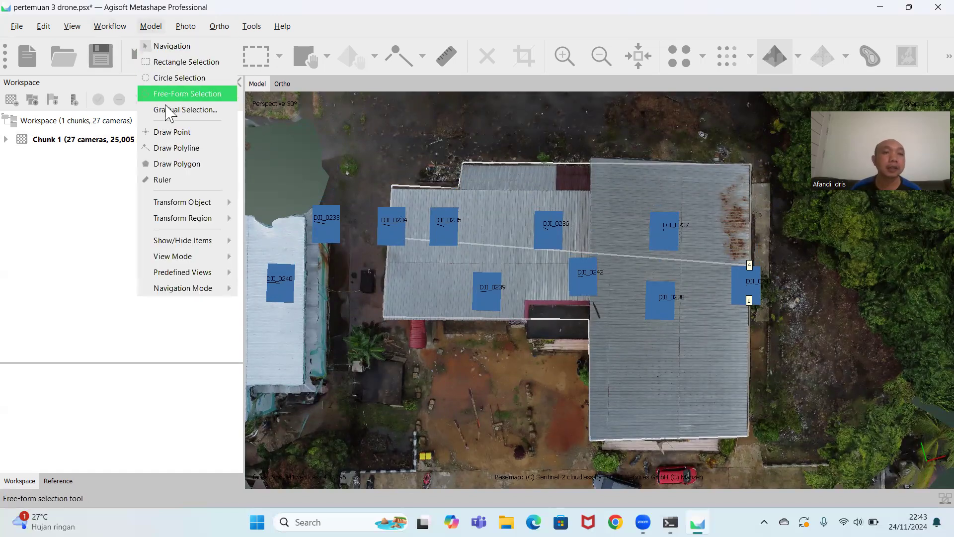
click(176, 148)
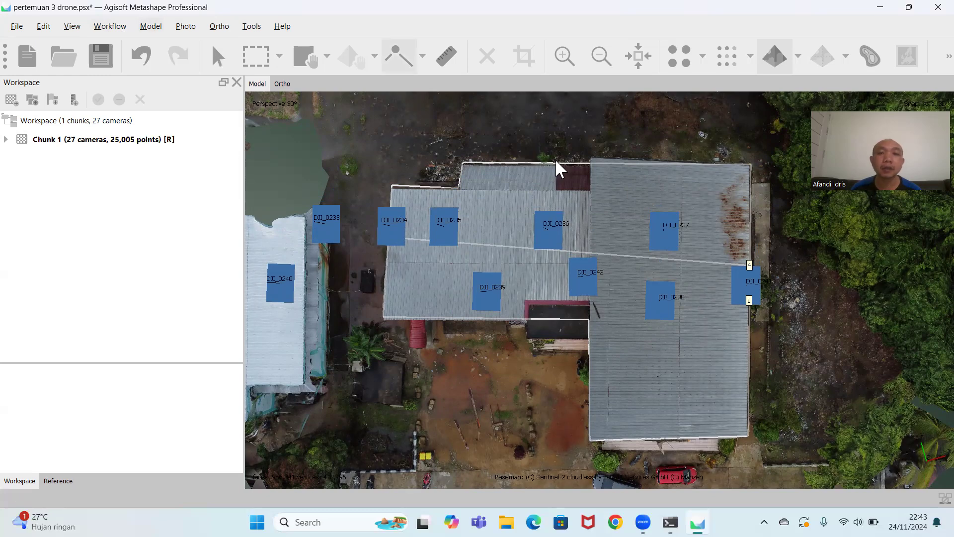
click(549, 162)
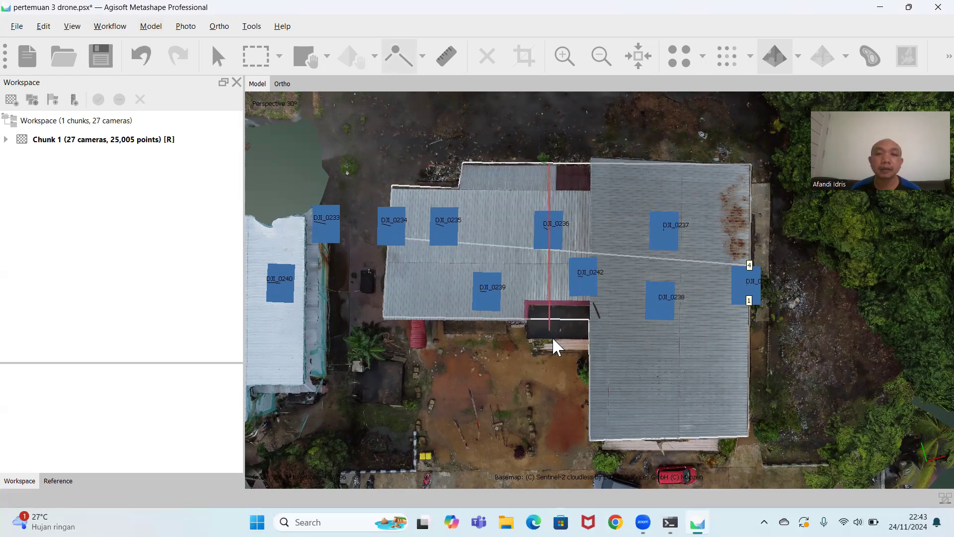
click(549, 381)
click(118, 26)
mouse_move(150, 26)
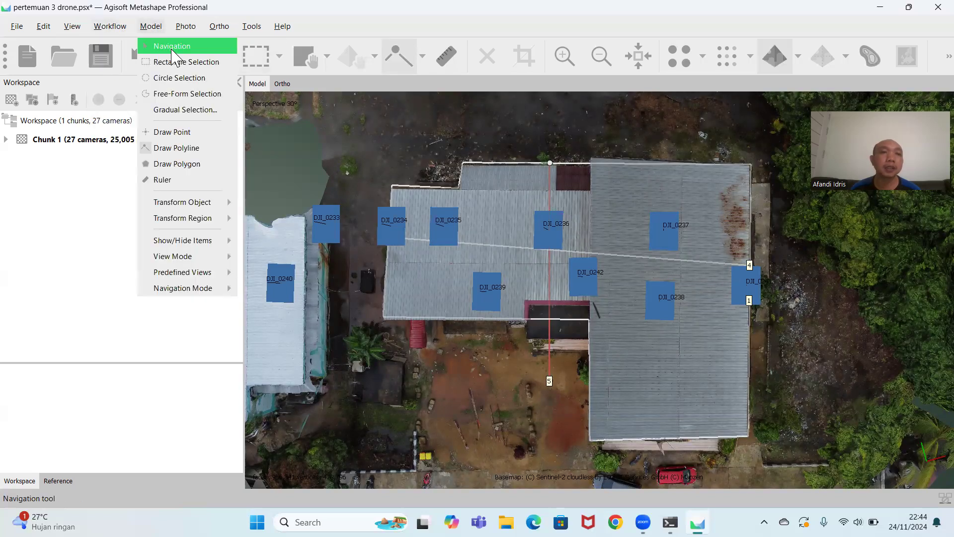
click(164, 43)
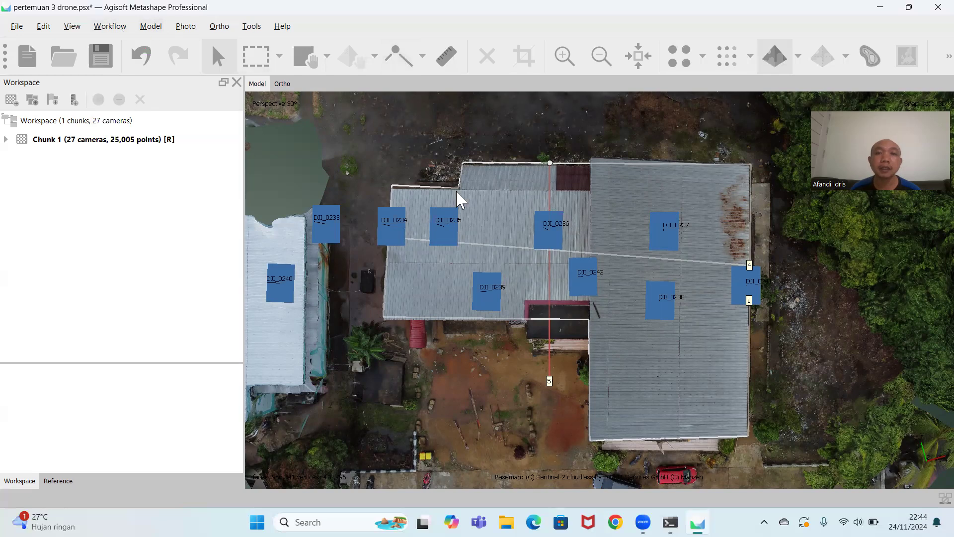
Measure the polyline running across the lower wing into the yard and show its elevation profile.
right_click(549, 334)
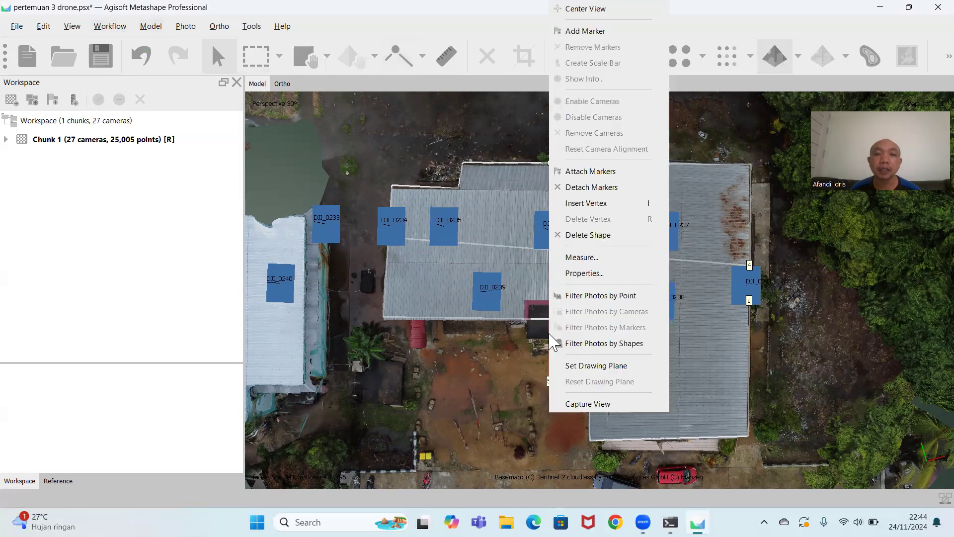
click(582, 261)
click(335, 113)
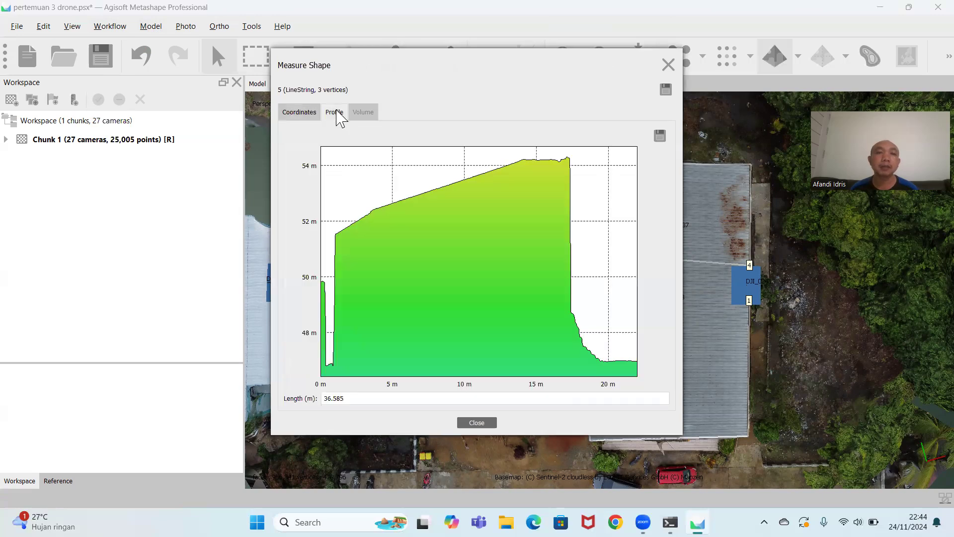